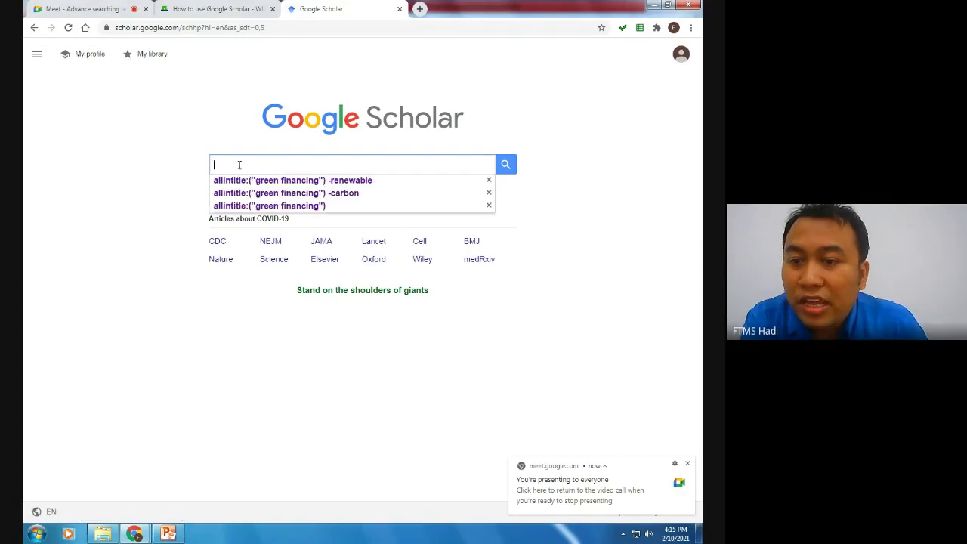
Step: Search for articles on employee engagement without quotation marks and highlight the result count
click(550, 313)
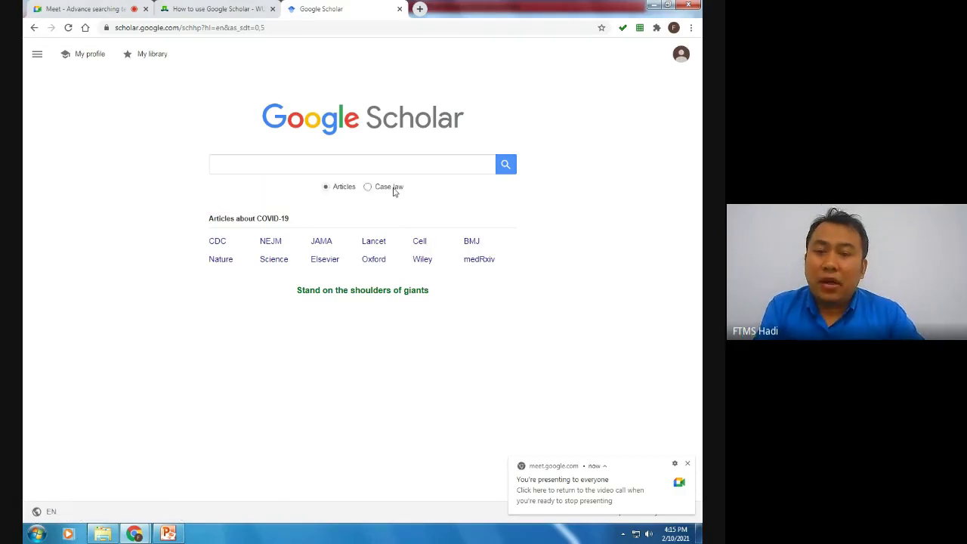
click(376, 164)
text(employee )
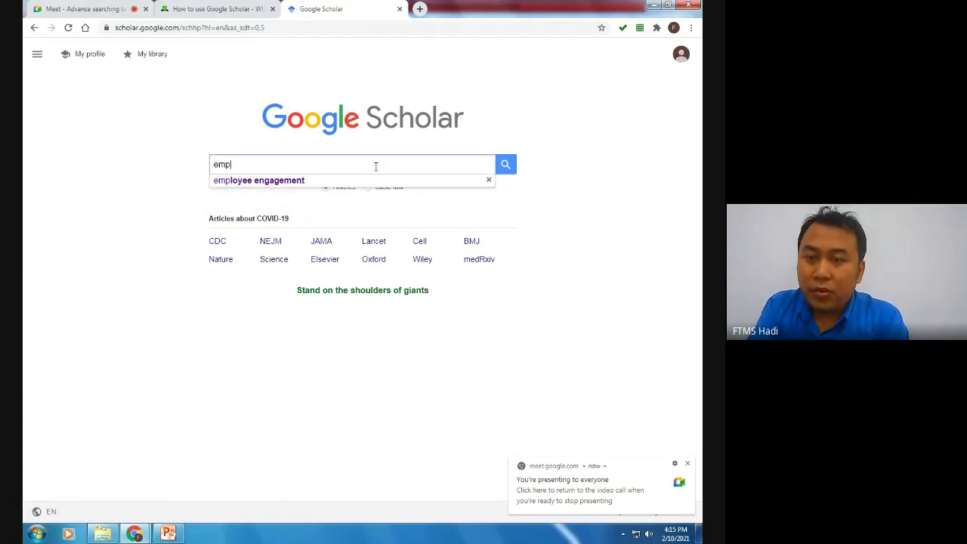
text(enga)
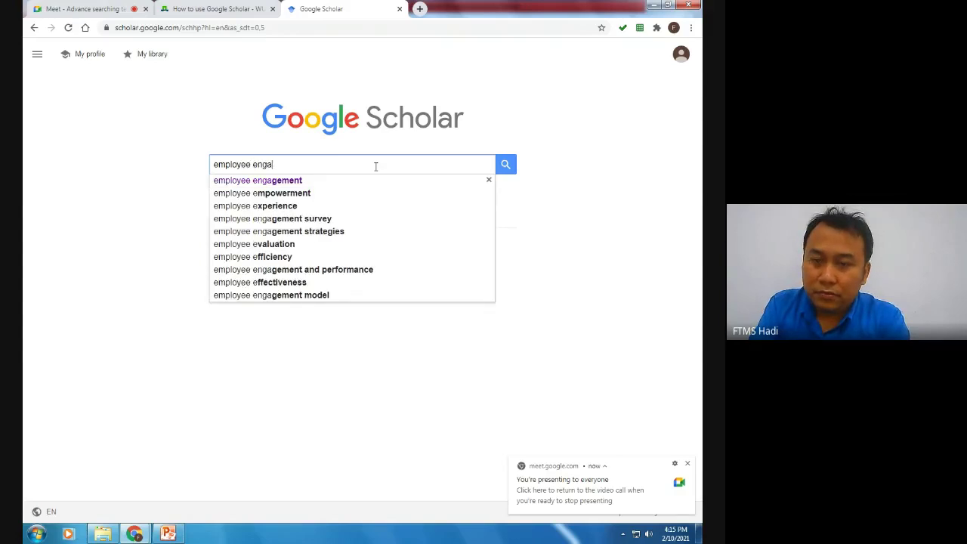
text(gement)
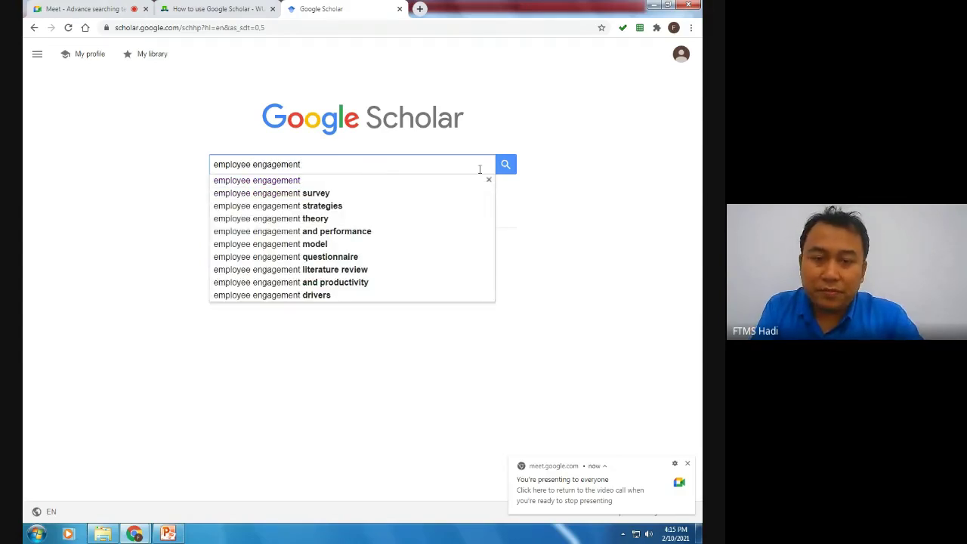
click(511, 172)
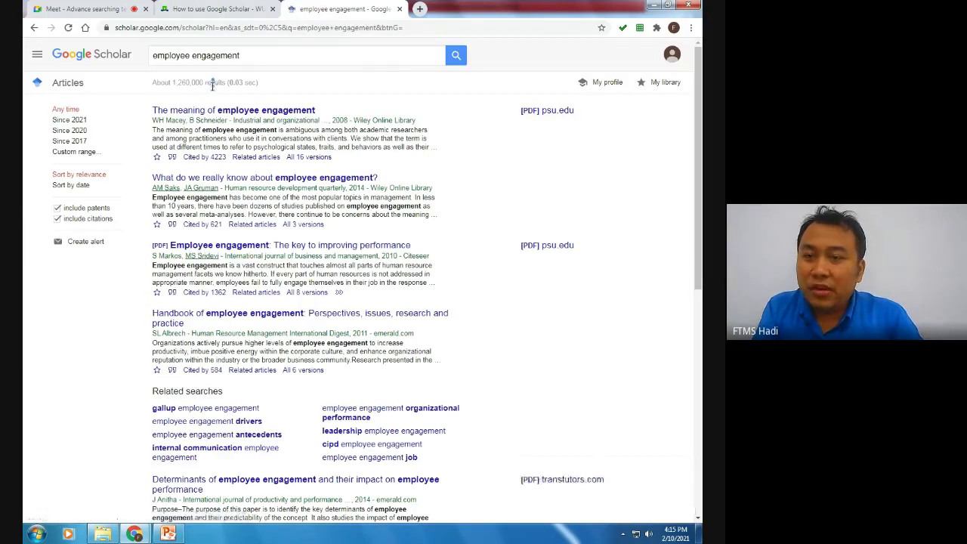
drag(216, 83, 172, 85)
click(180, 92)
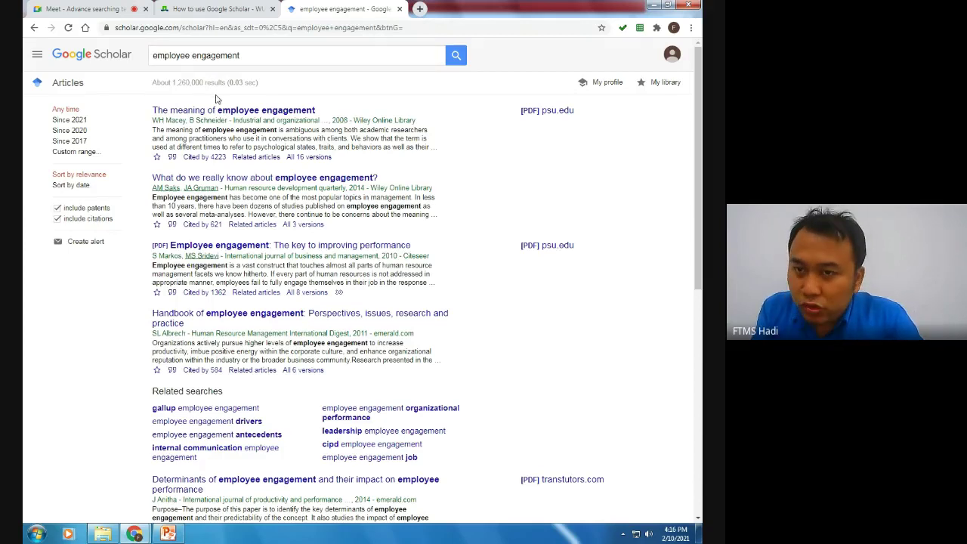
Step: Check the How to use Google Scholar guide and the basic searching technique slide in PowerPoint, and return to the Scholar results
click(152, 55)
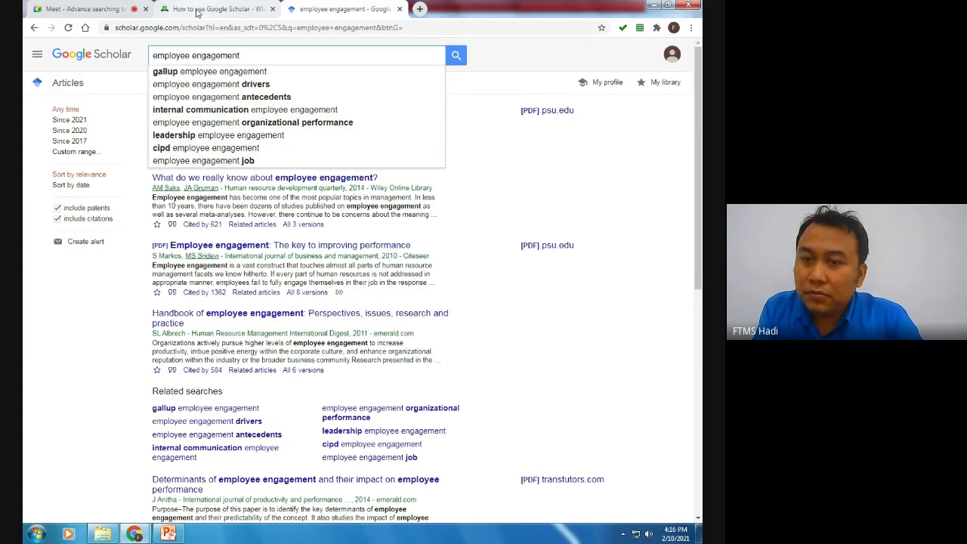
click(198, 10)
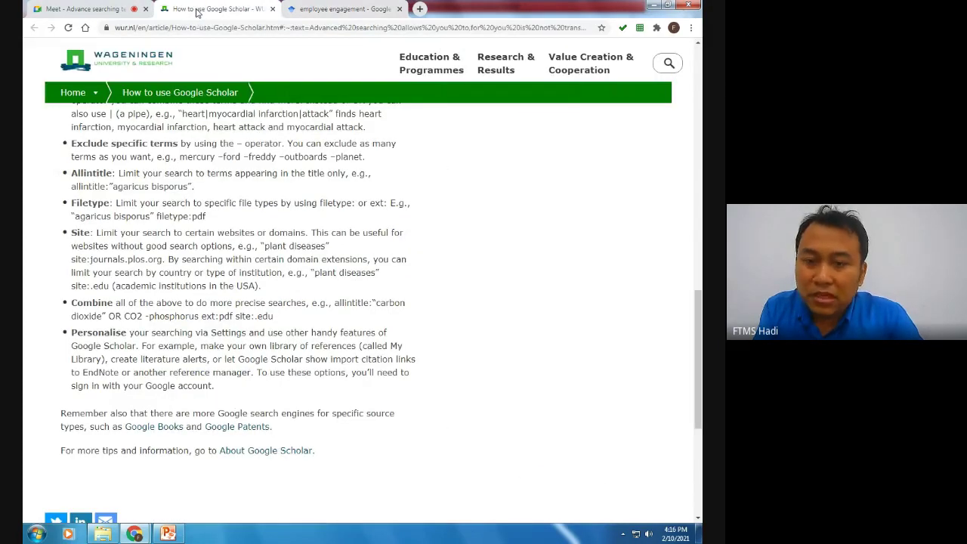
key(ctrl+Tab)
key(alt+Tab)
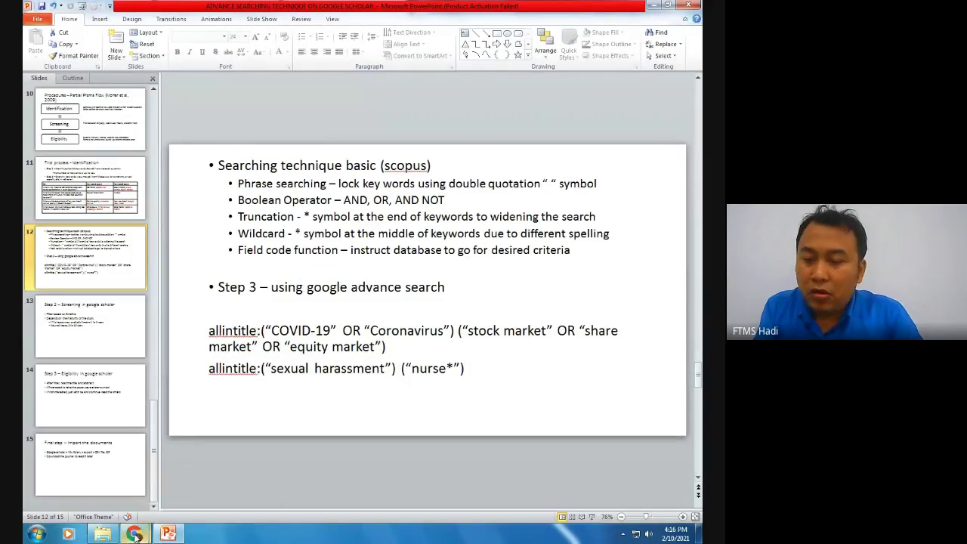
mouse_move(135, 533)
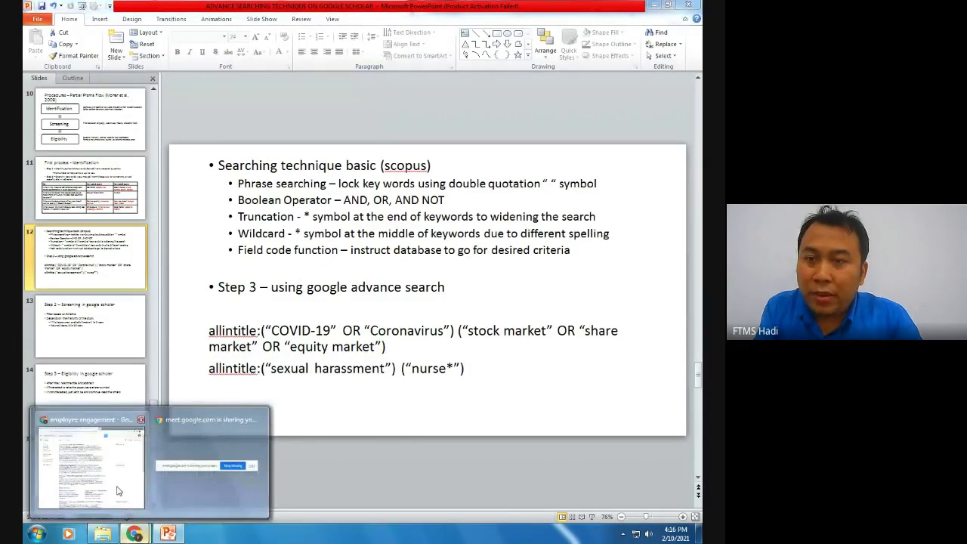
click(117, 491)
Step: Enclose the query in double quotation marks and search for the exact phrase "employee engagement"
click(272, 56)
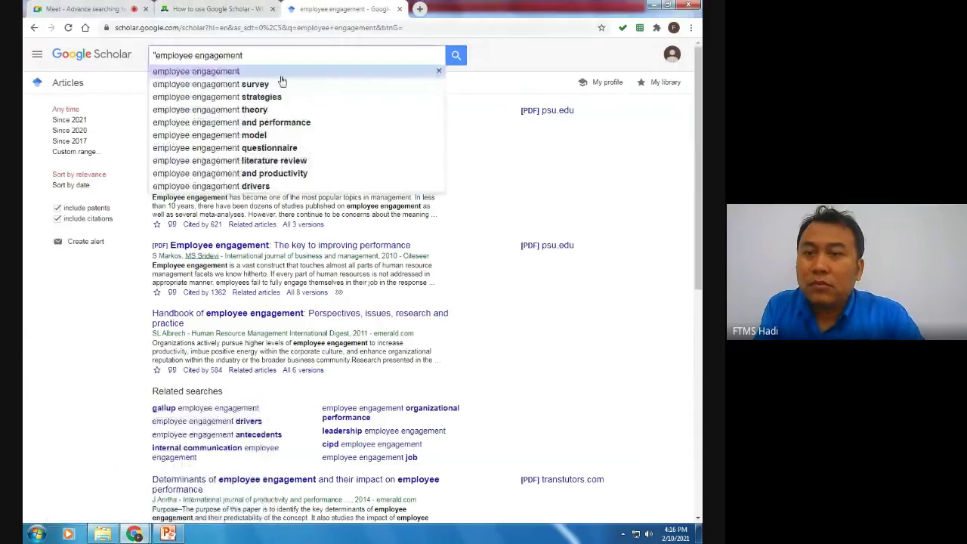
key(Home)
text(")
text(")
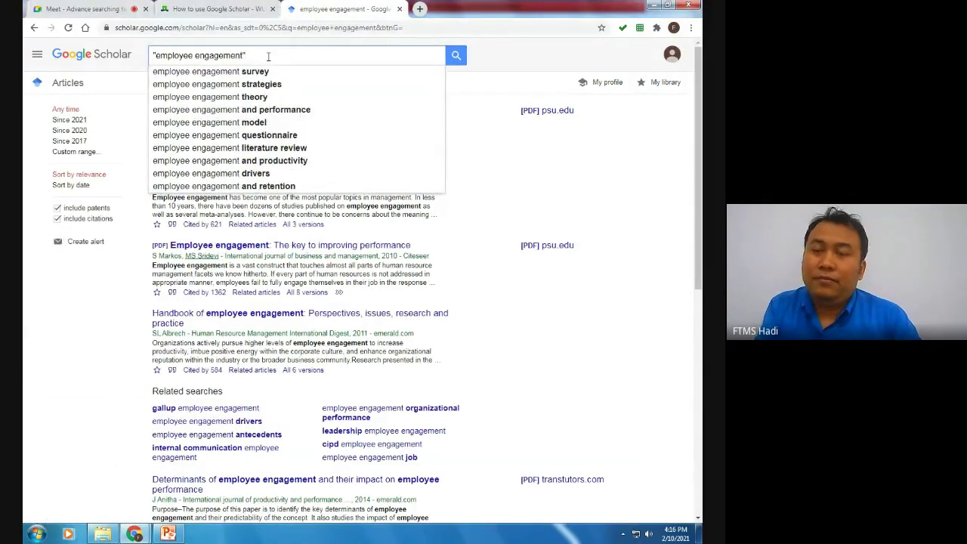
click(456, 58)
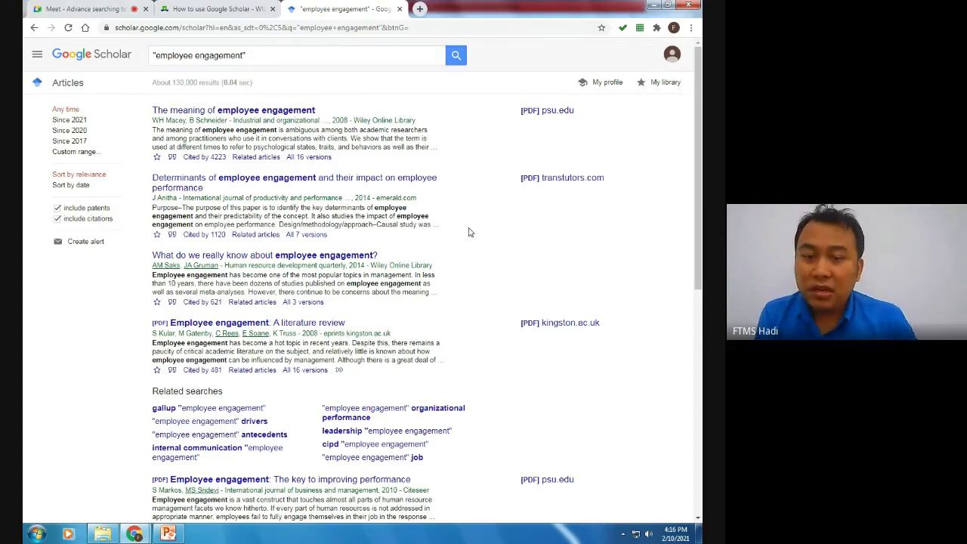
Step: Remove both quotation marks from the query and rerun the search for employee engagement
click(252, 58)
key(BackSpace)
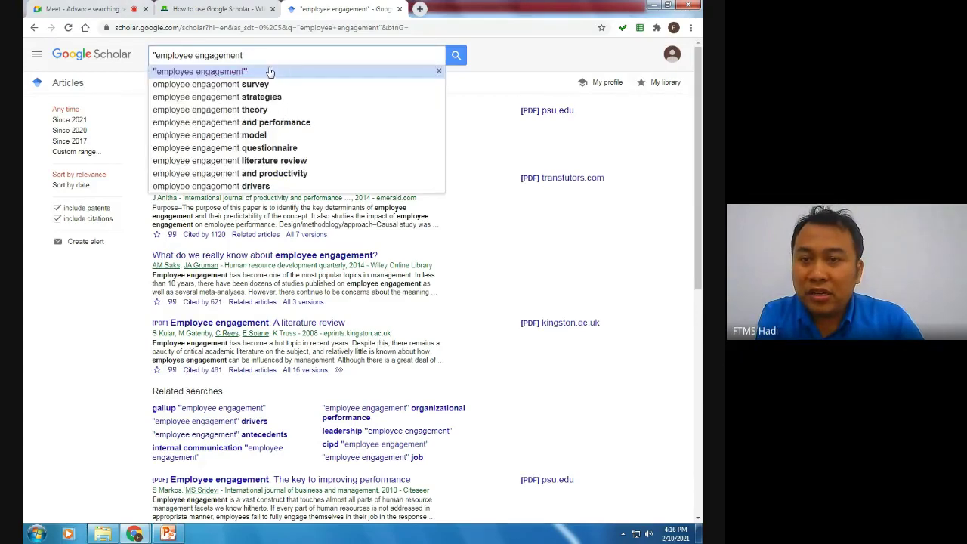
click(156, 55)
key(BackSpace)
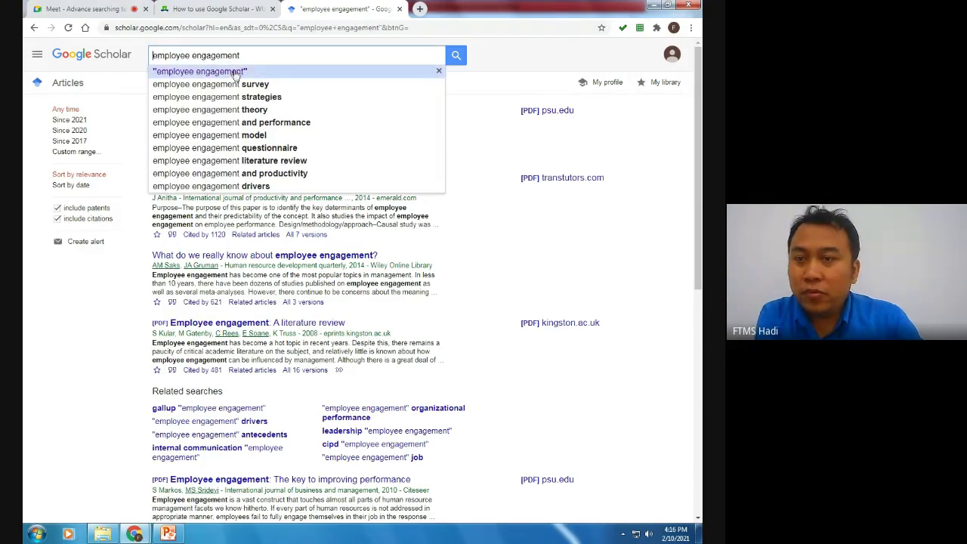
click(457, 56)
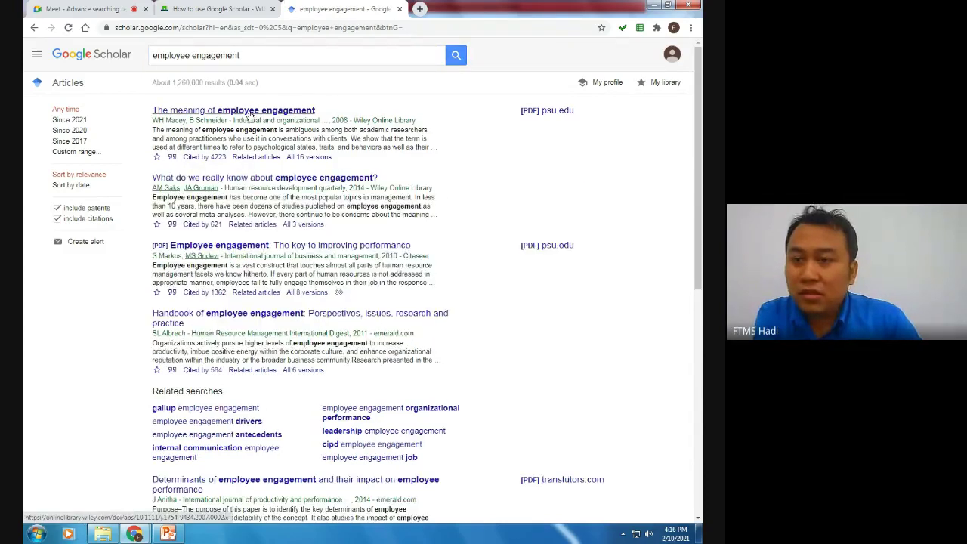
Step: Put the double quotation marks back around employee engagement and repeat the exact phrase search
click(247, 56)
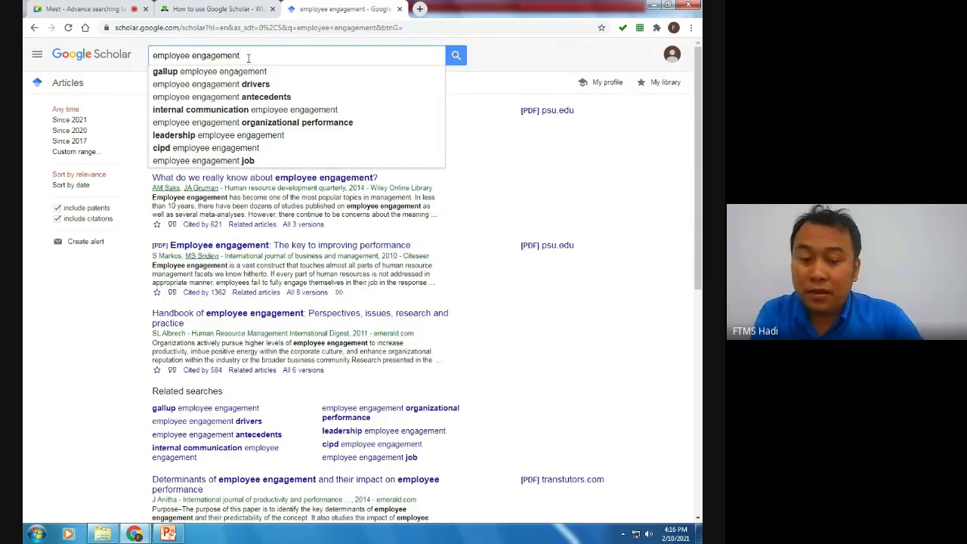
text(")
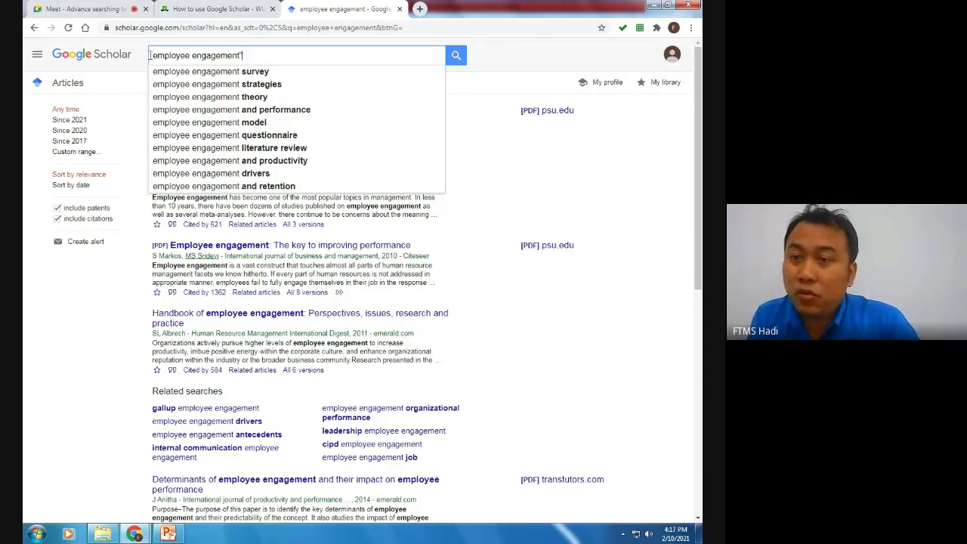
click(153, 55)
text(")
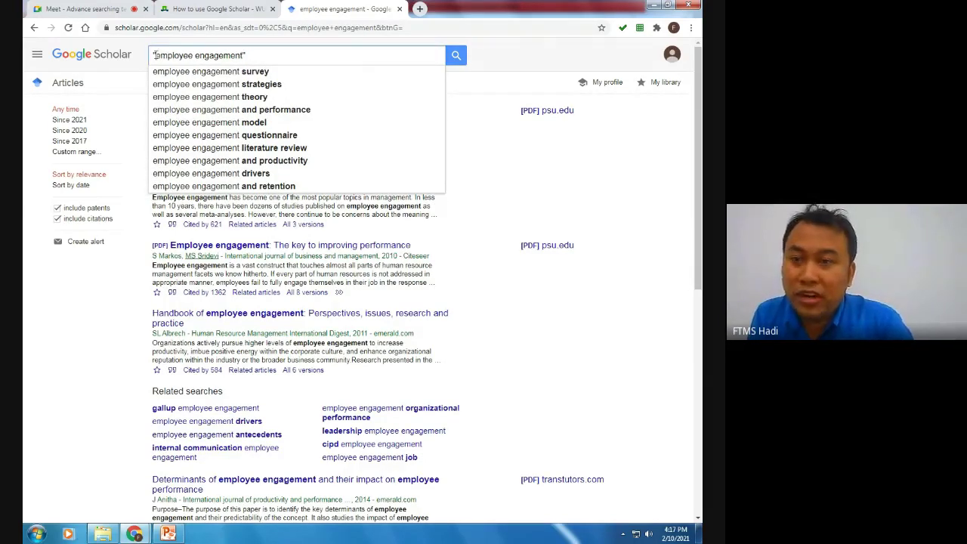
click(456, 58)
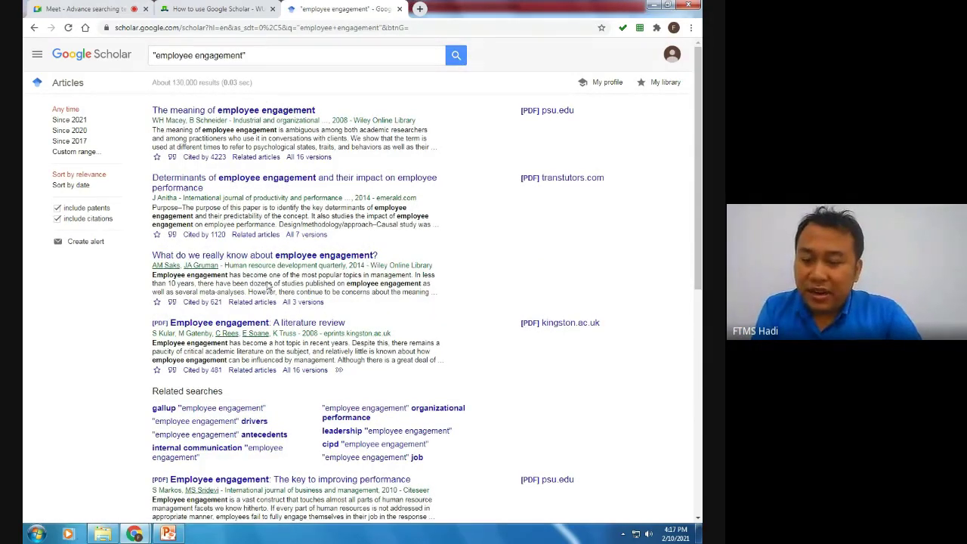
Step: Switch to PowerPoint to review the Boolean operator notes on the searching technique slide, and return to Google Scholar in the browser
mouse_move(168, 534)
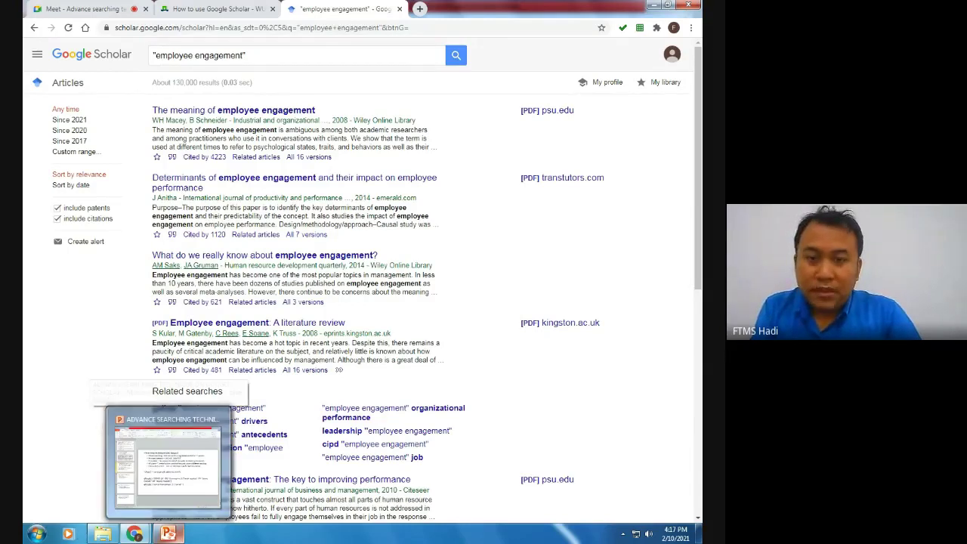
click(167, 462)
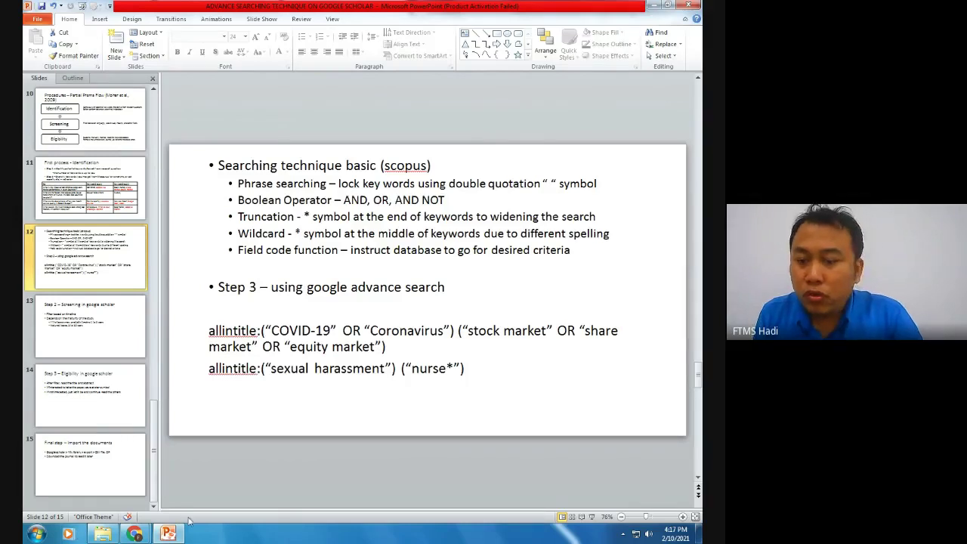
mouse_move(134, 534)
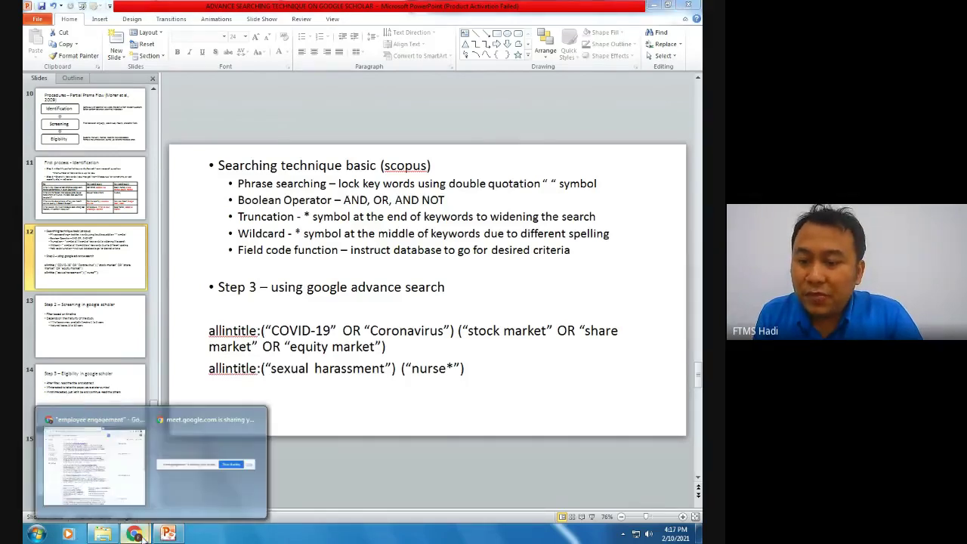
click(111, 494)
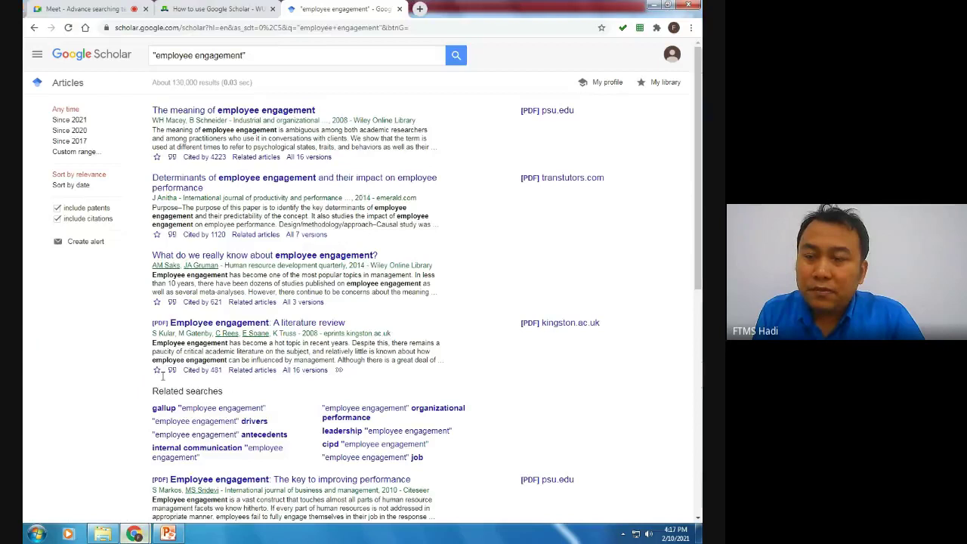
Step: Replace the search query with COVID-19 AND stock market, keeping the Boolean operator in capitals
triple_click(255, 54)
key(BackSpace)
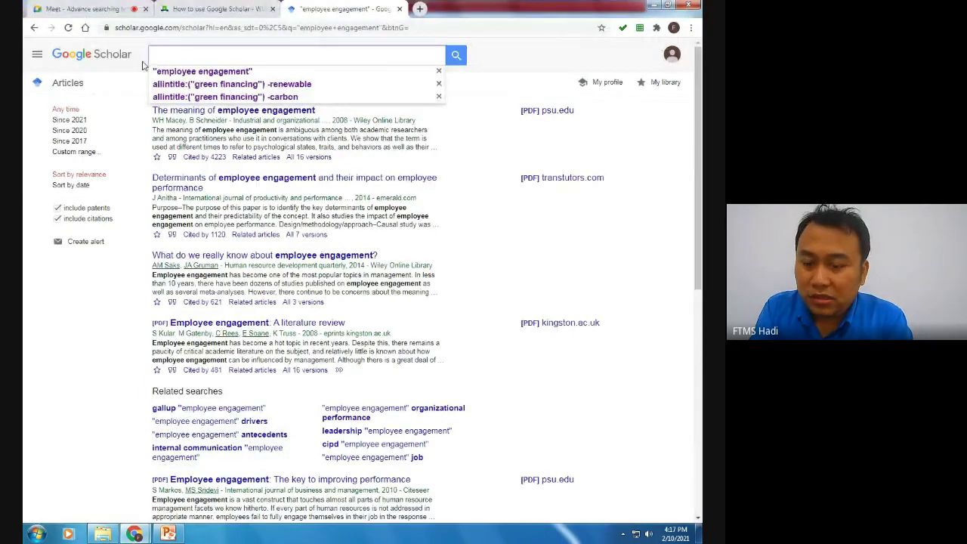
text(c)
key(BackSpace)
text(COVID-19 a)
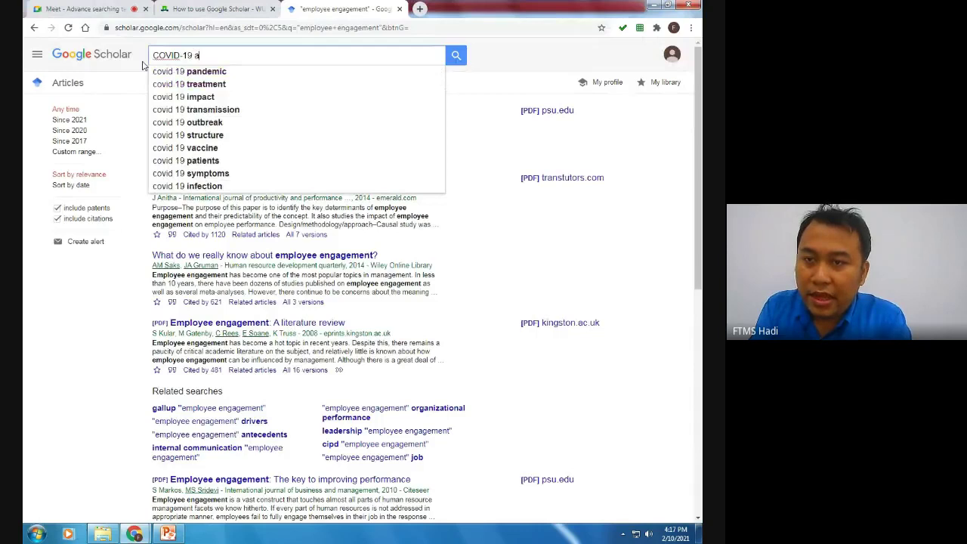
key(BackSpace)
text(and)
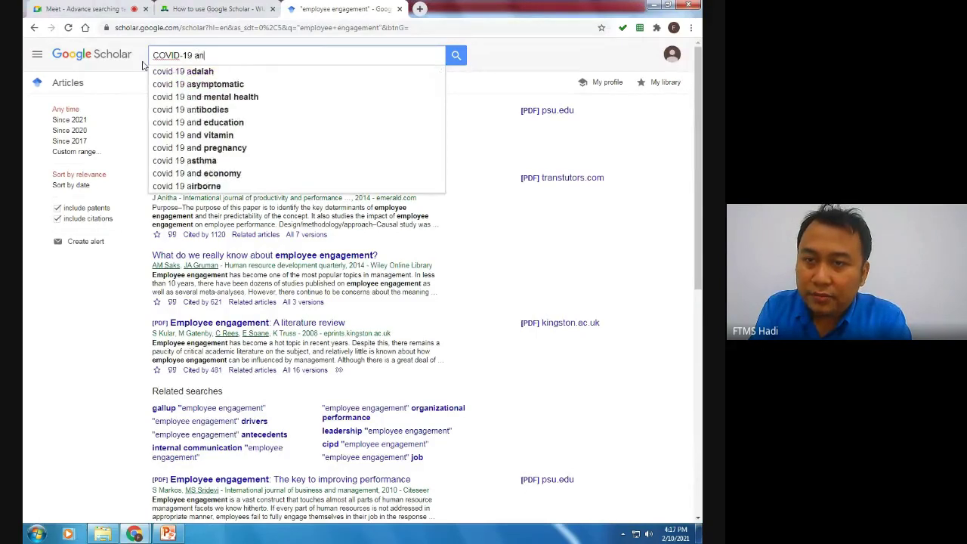
key(BackSpace)
key(BackSpace)
key(BackSpace)
key(BackSpace)
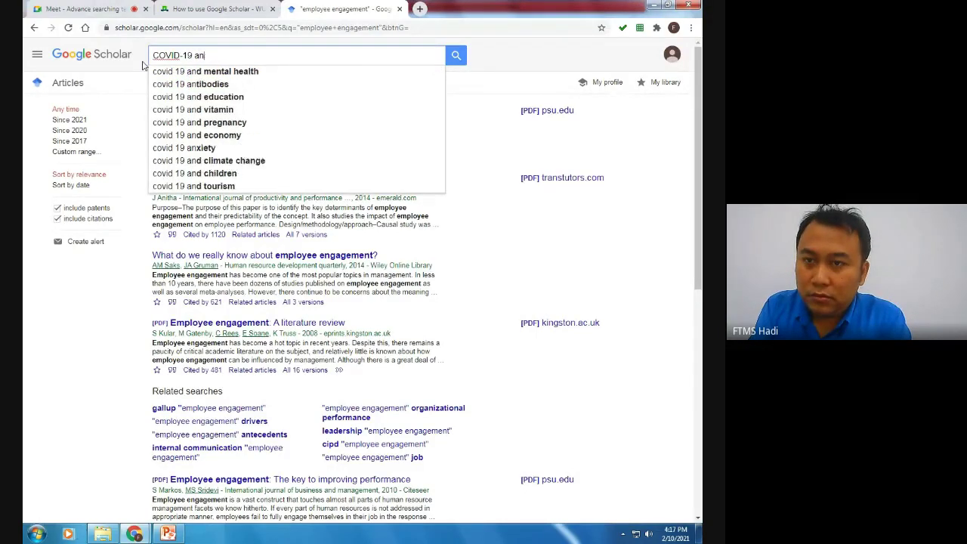
text(ABD)
key(BackSpace)
key(BackSpace)
text(N)
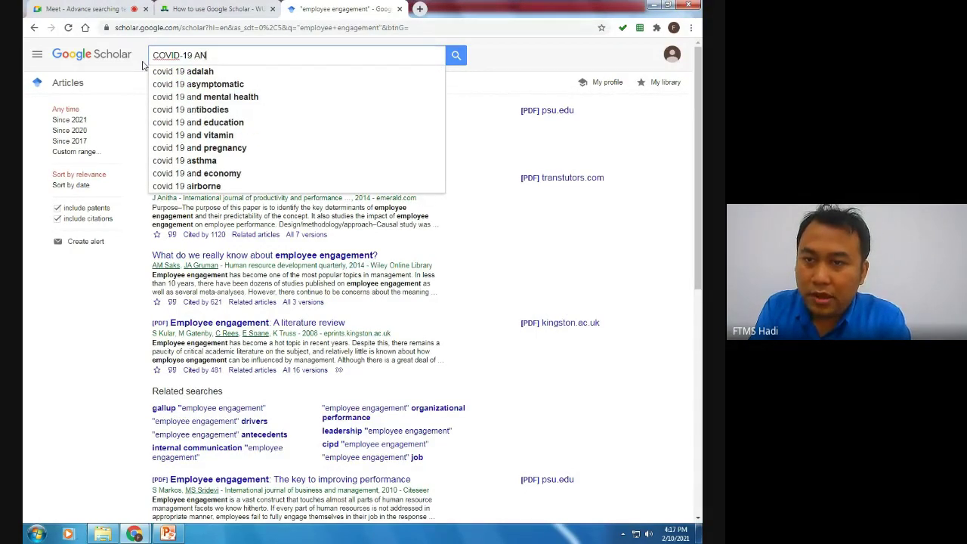
text(D st)
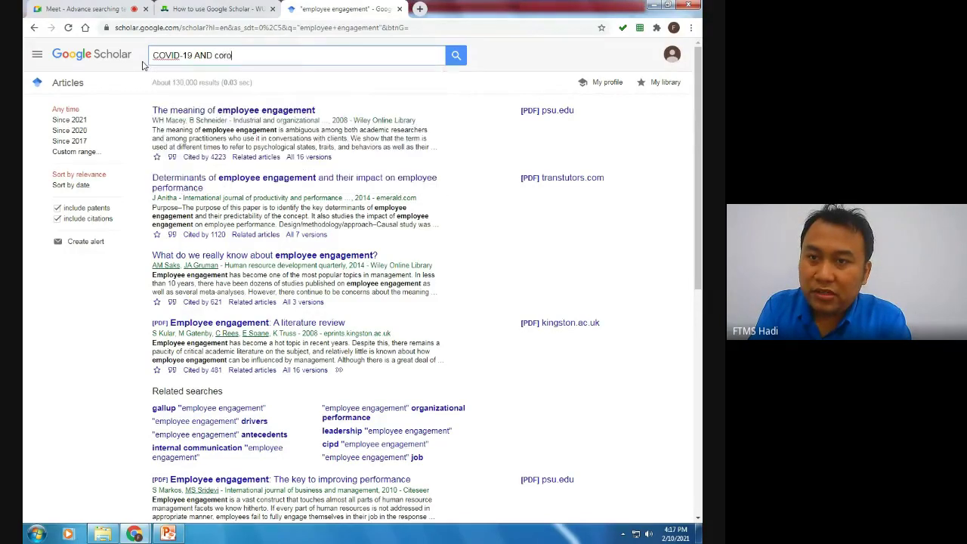
text(ock market)
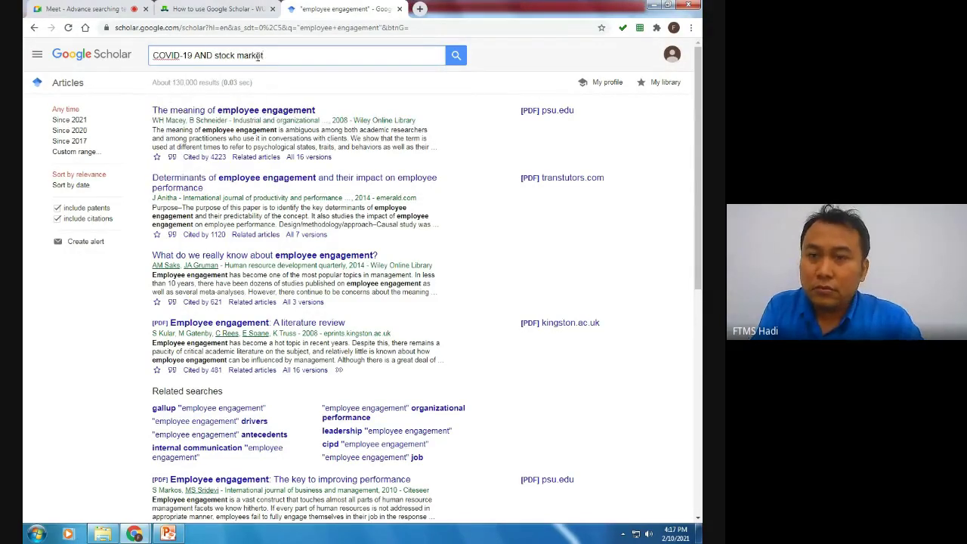
Step: Enclose both terms in double quotation marks so the query reads "COVID-19" AND "stock market"
click(155, 55)
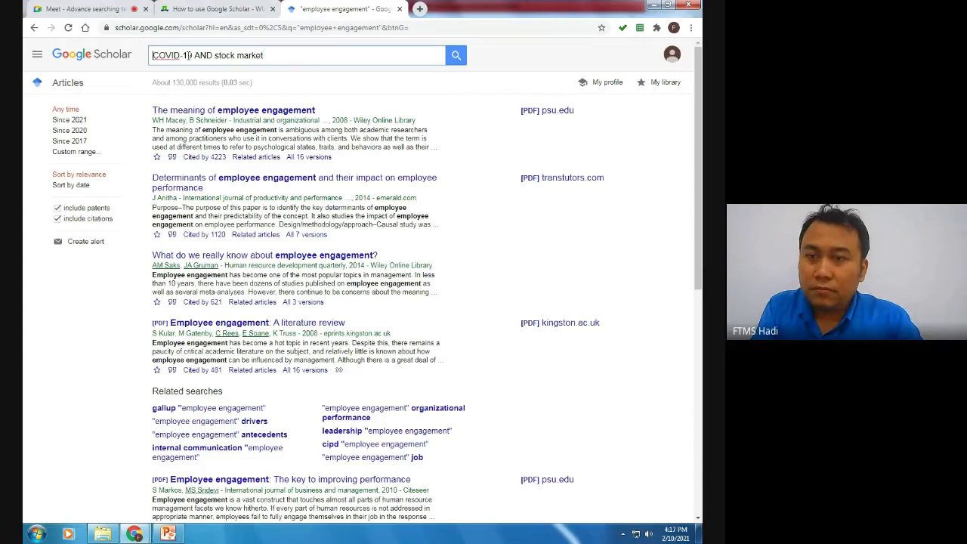
text(")
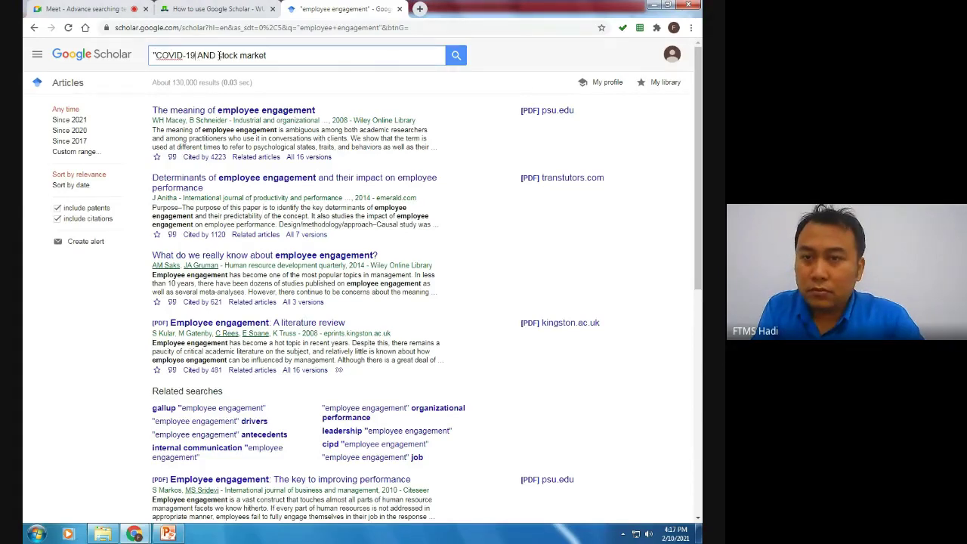
key(Right)
key(Right)
key(Right)
key(Right)
key(Right)
key(Right)
key(Right)
key(Right)
text(")
click(220, 56)
text(")
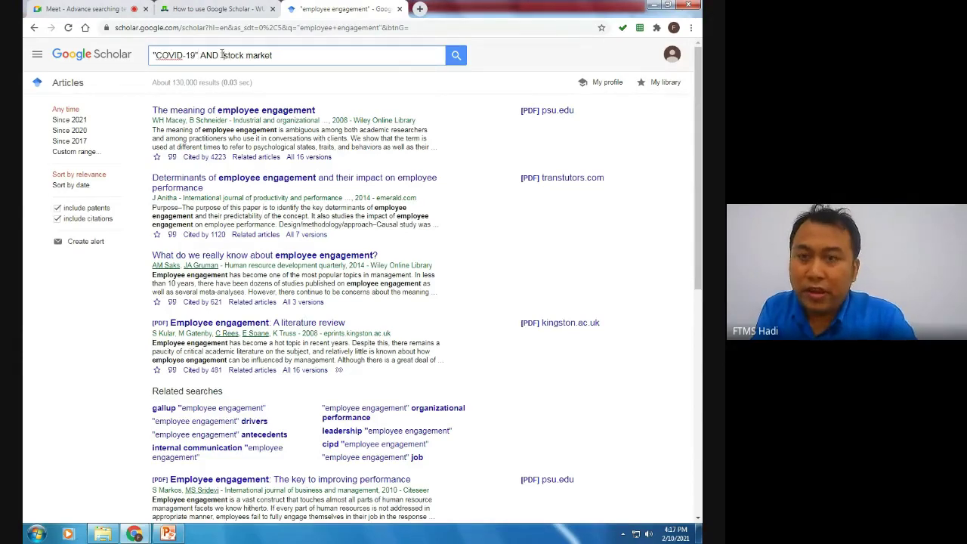
click(276, 55)
text(")
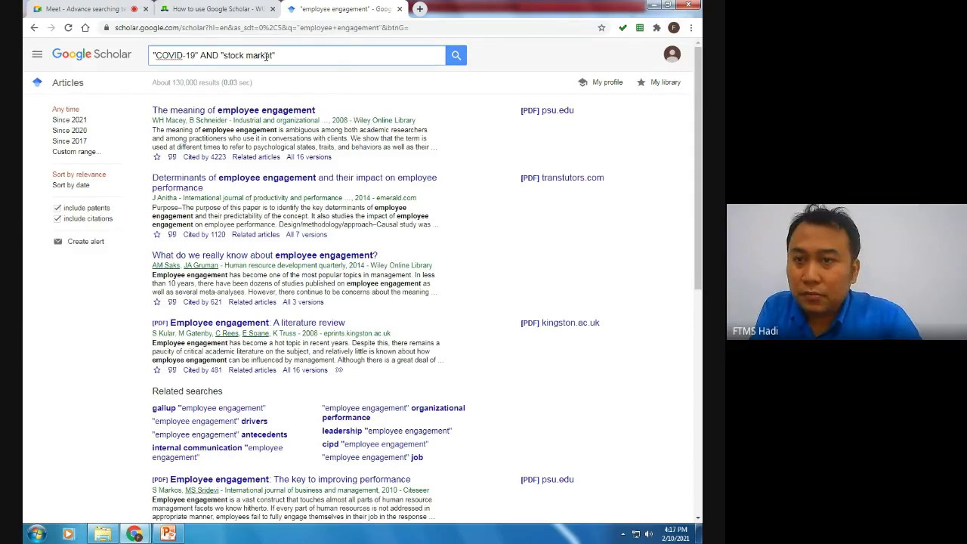
Step: Replace the AND operator with OR so the query reads "COVID-19" OR "stock market", and run the search
click(219, 59)
key(BackSpace)
key(BackSpace)
key(BackSpace)
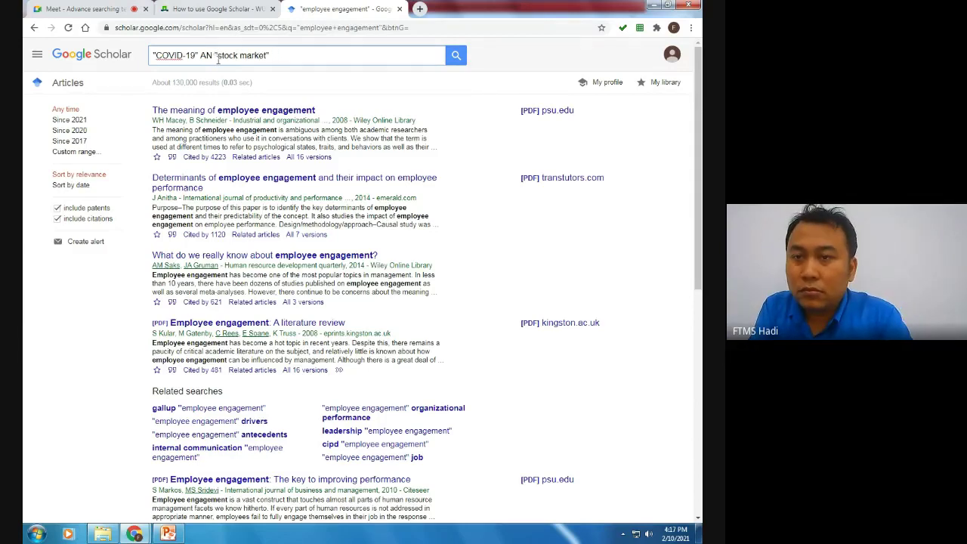
text(OR)
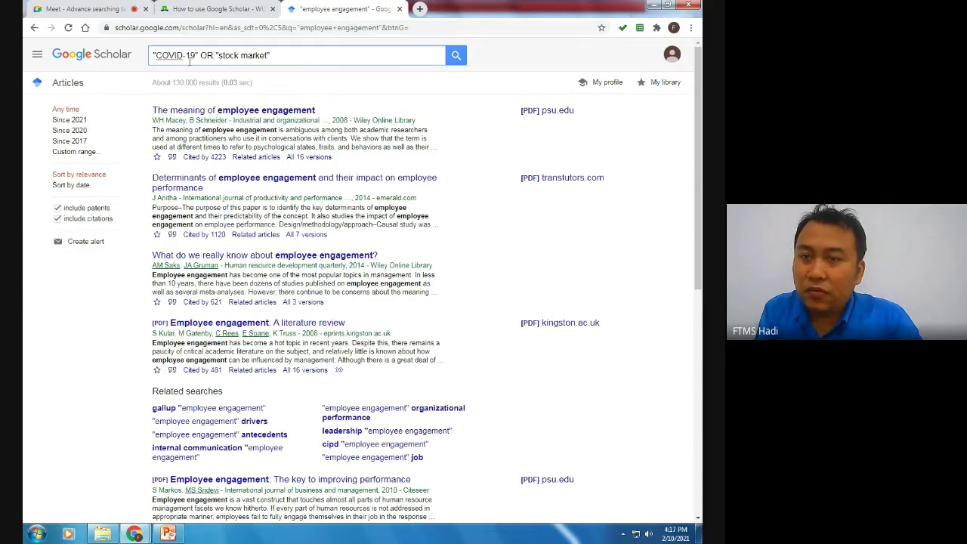
click(456, 56)
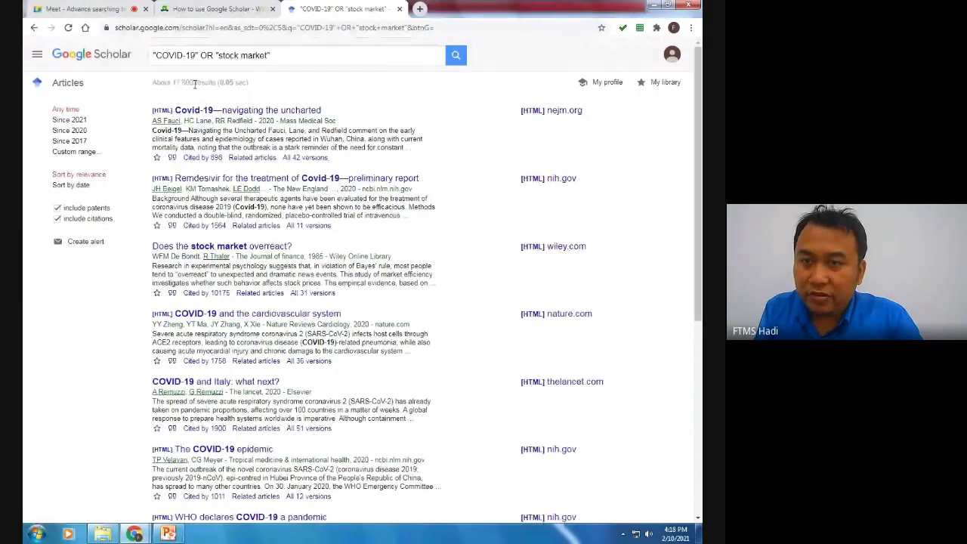
Step: Remove the Boolean operator so the query reads "COVID-19" "stock market", and run the search
click(214, 55)
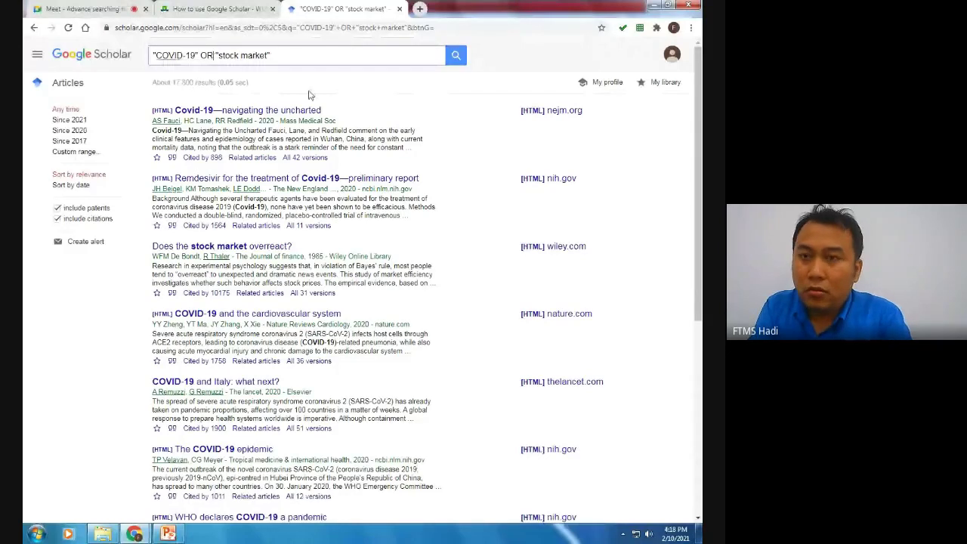
key(BackSpace)
key(BackSpace)
text(AND)
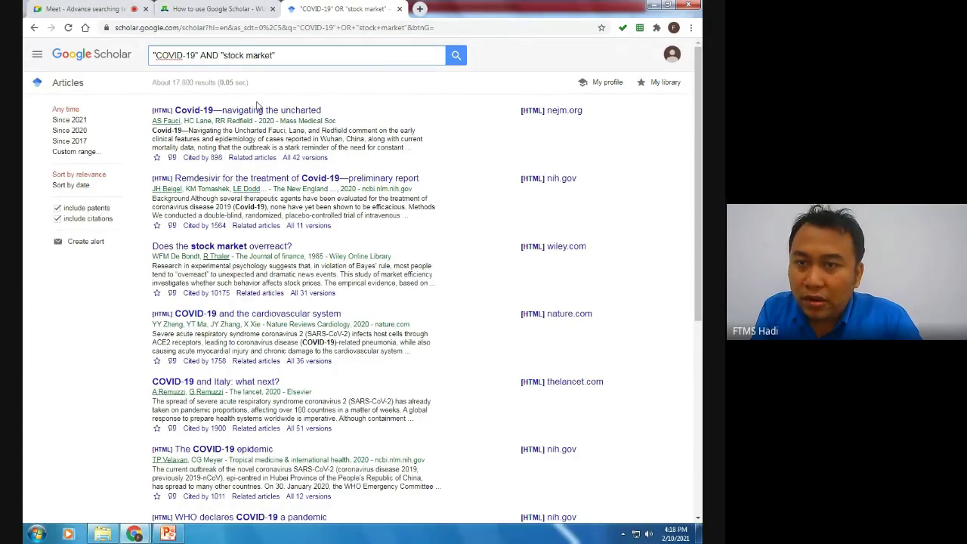
key(BackSpace)
key(BackSpace)
key(BackSpace)
key(BackSpace)
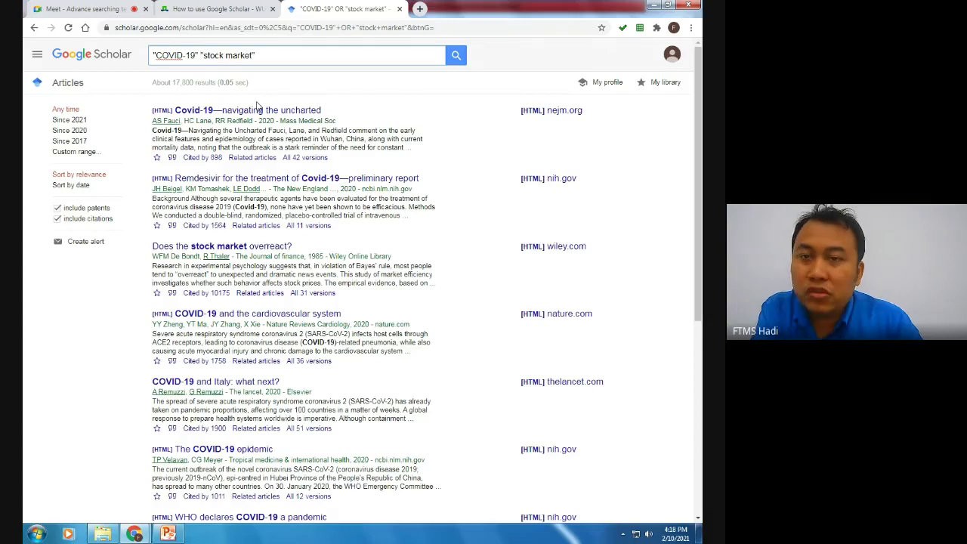
click(456, 57)
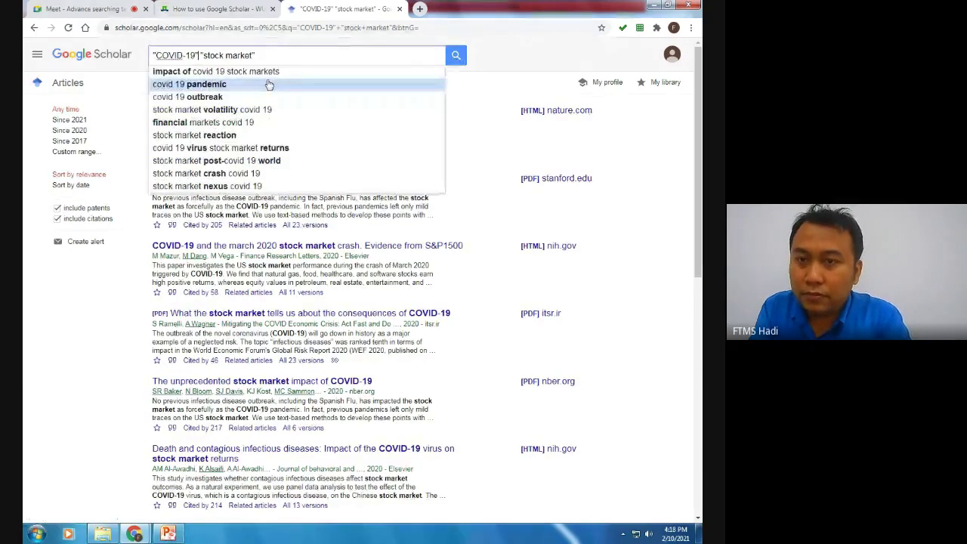
Step: Insert AND between the two quoted terms, run the search, and dismiss the query suggestions
text(AND)
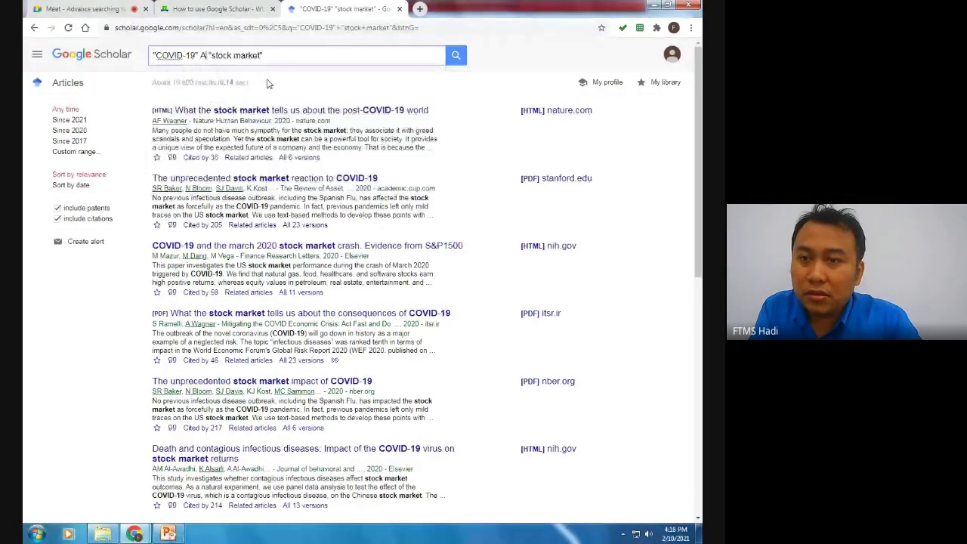
click(456, 55)
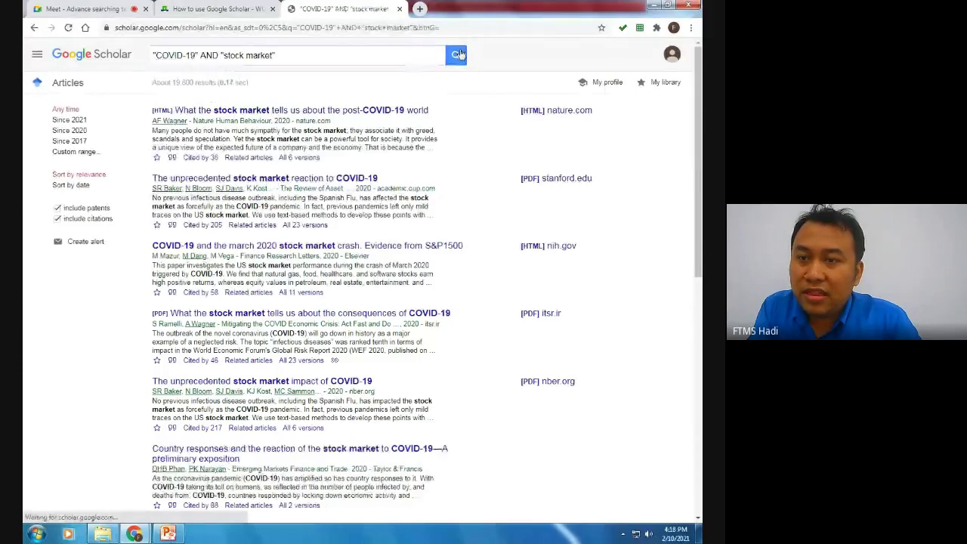
click(218, 56)
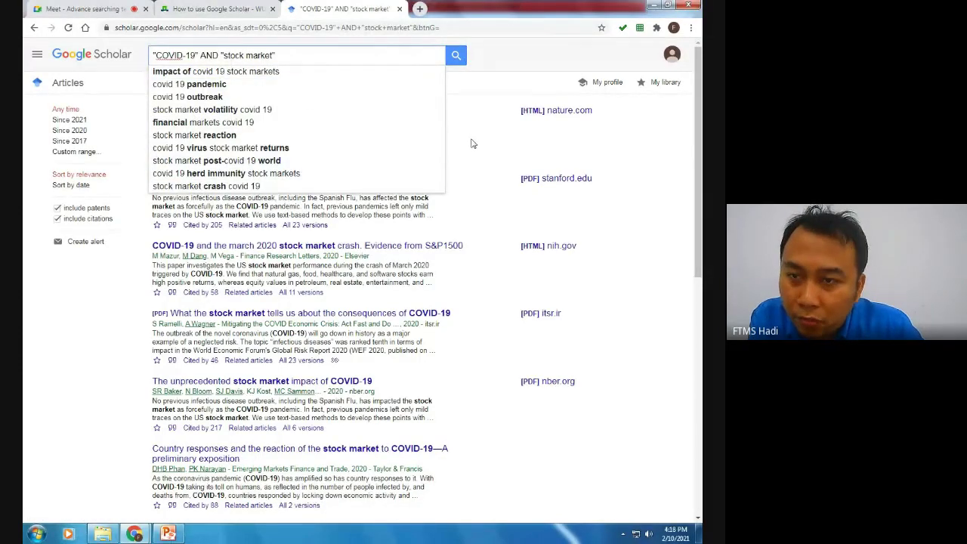
click(470, 101)
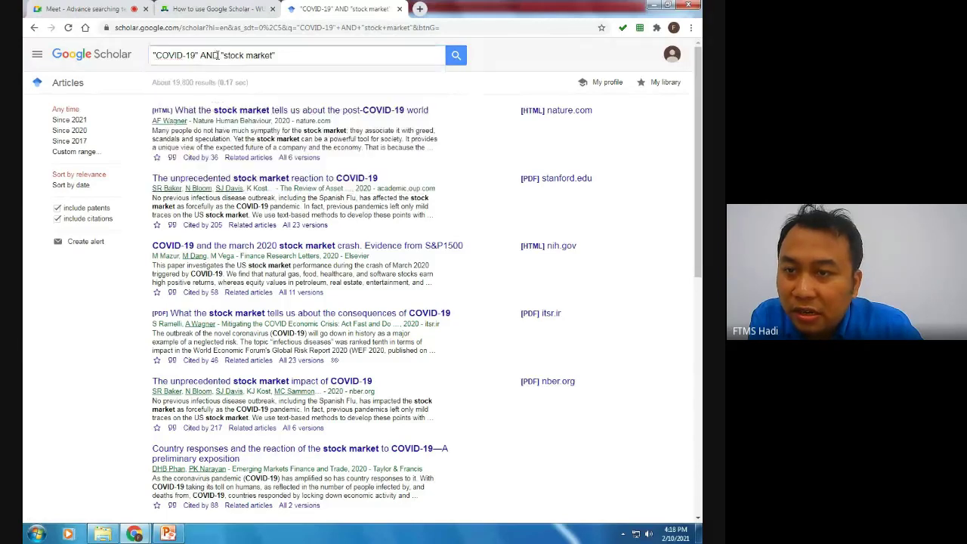
Step: Highlight the AND operator in the search query to examine its role against the result count
double_click(210, 55)
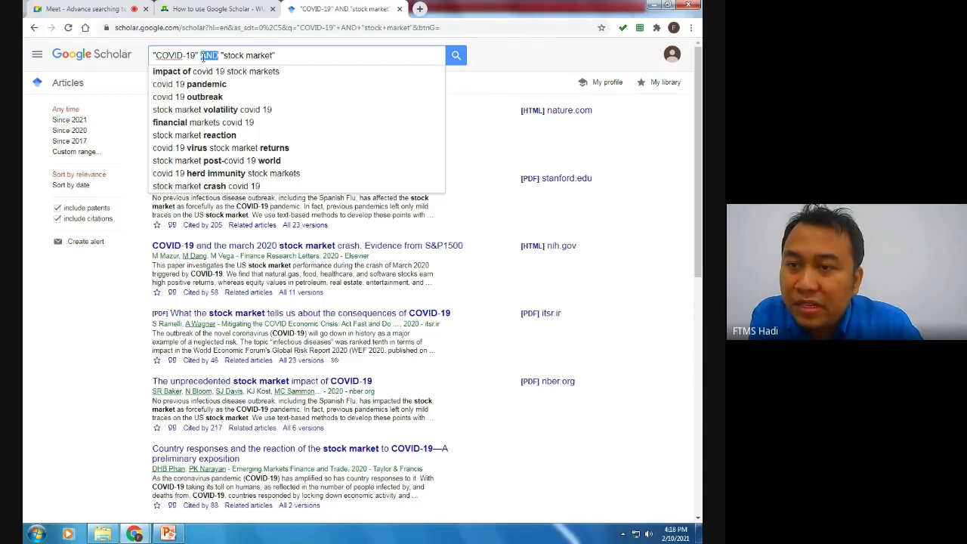
click(487, 97)
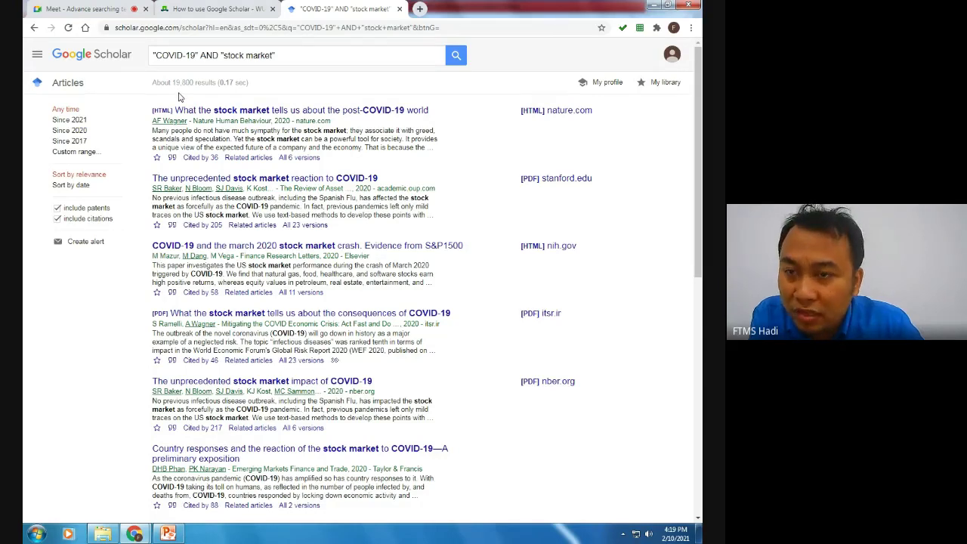
double_click(216, 56)
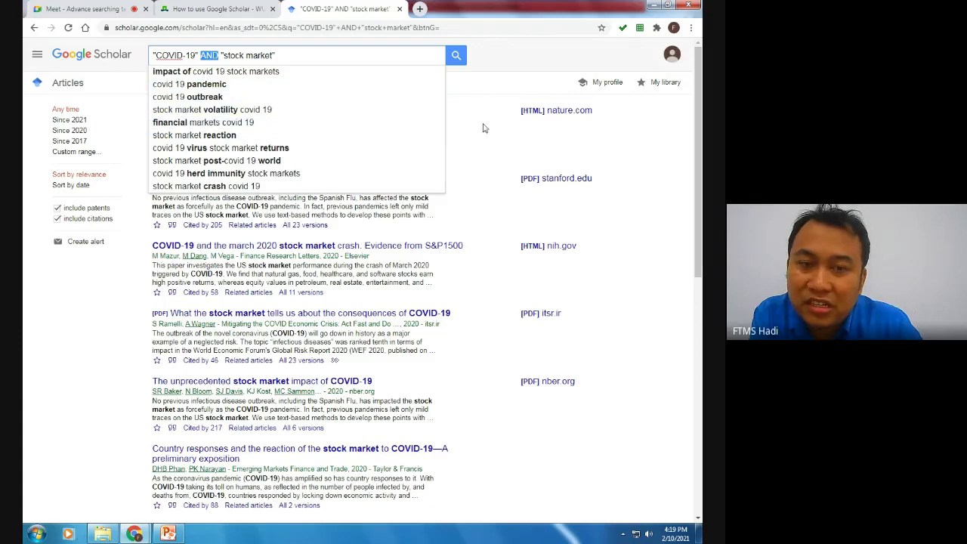
click(485, 89)
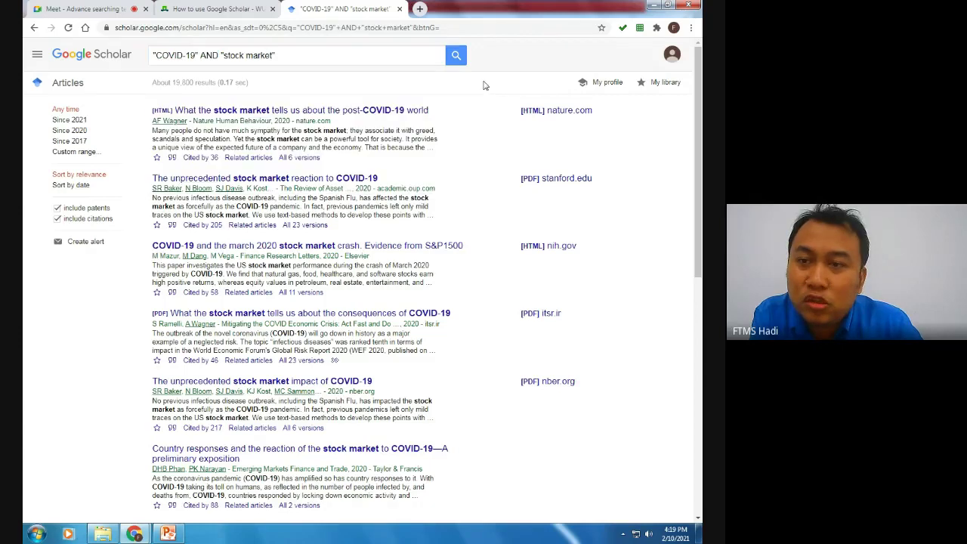
click(221, 57)
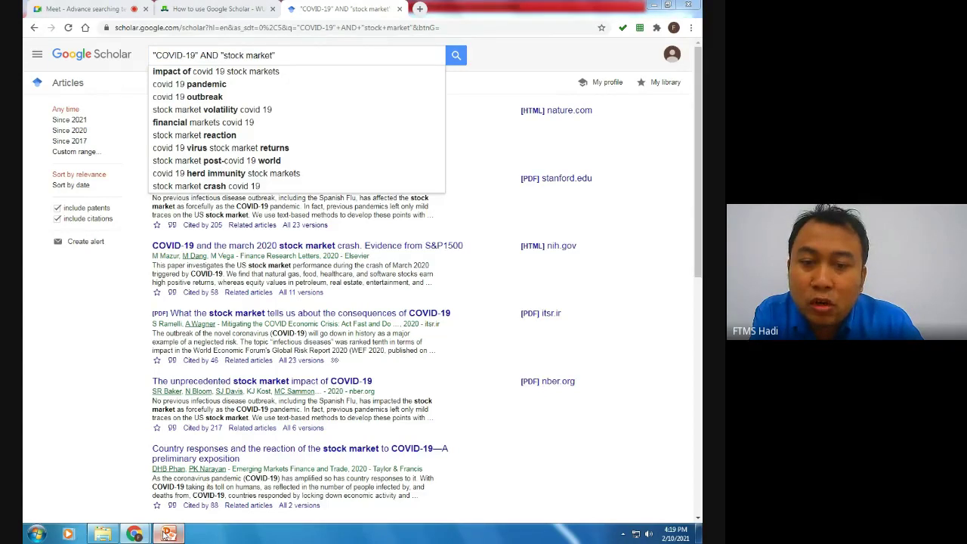
Step: Switch to PowerPoint, review the Boolean operator and truncation notes, and insert a blank slide after the searching technique slide
click(167, 534)
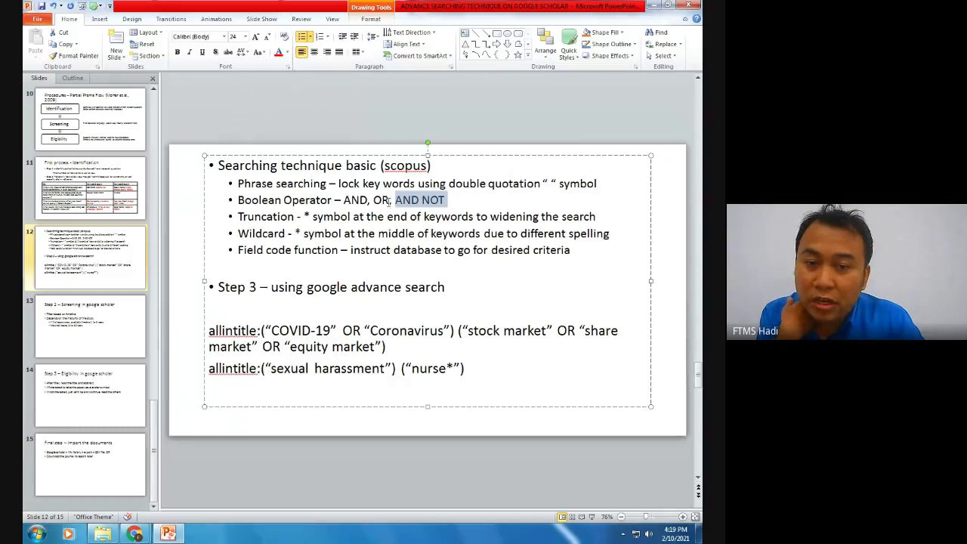
drag(390, 202, 349, 202)
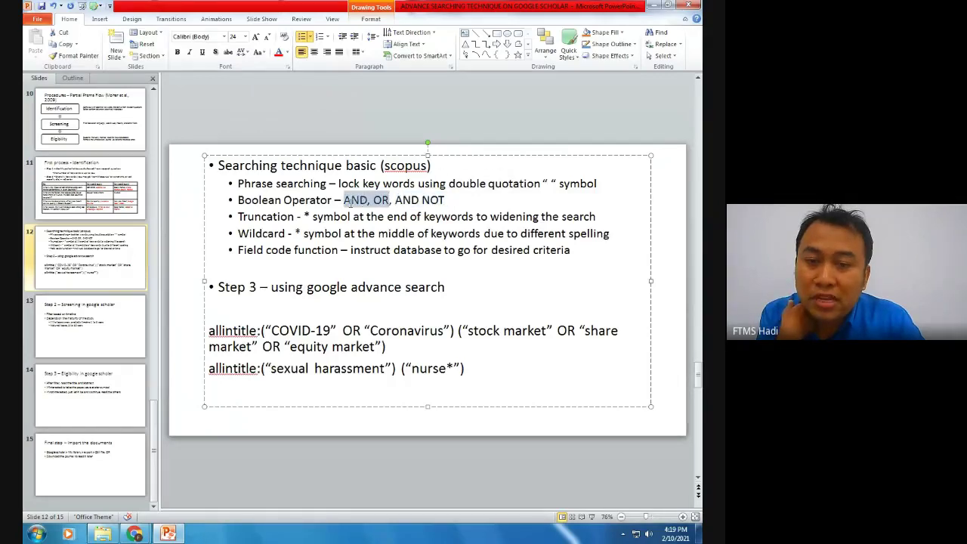
click(389, 217)
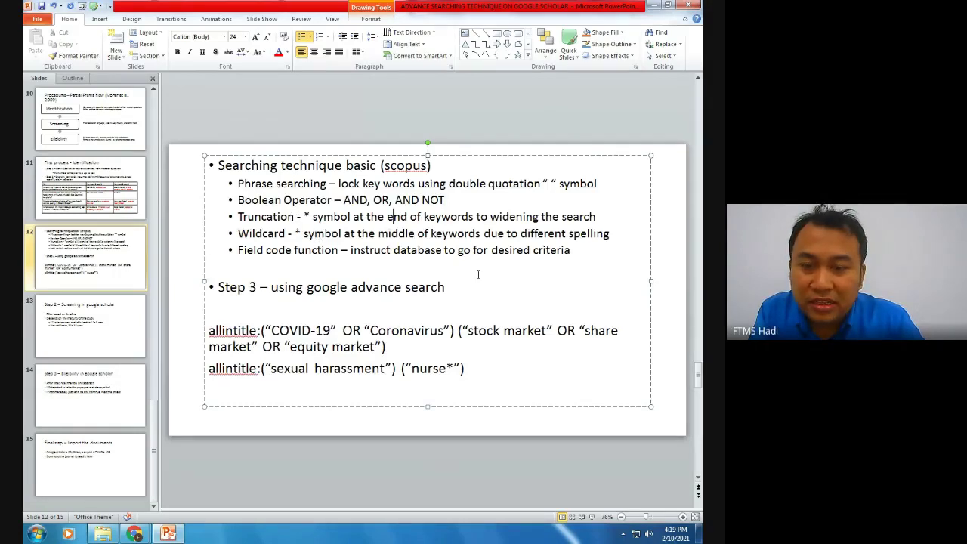
drag(303, 217, 310, 216)
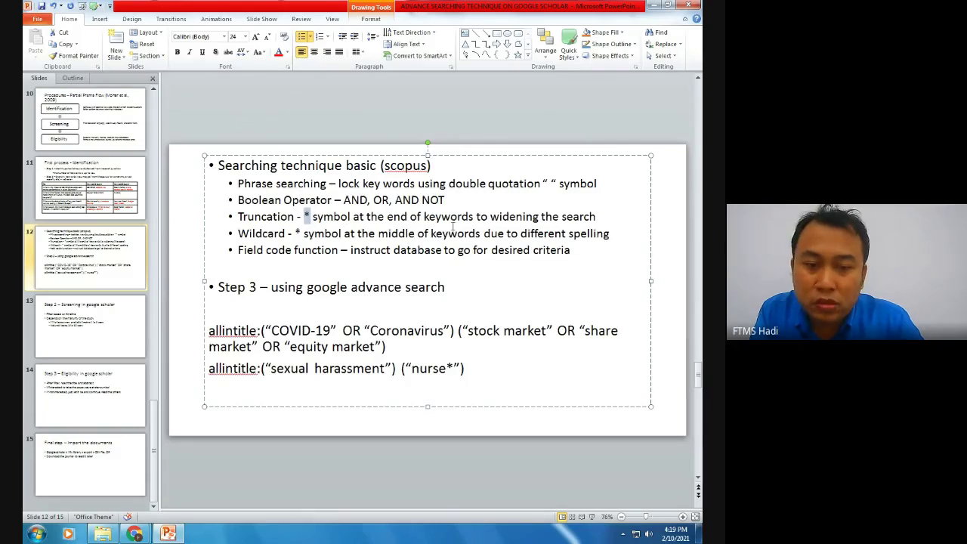
click(117, 39)
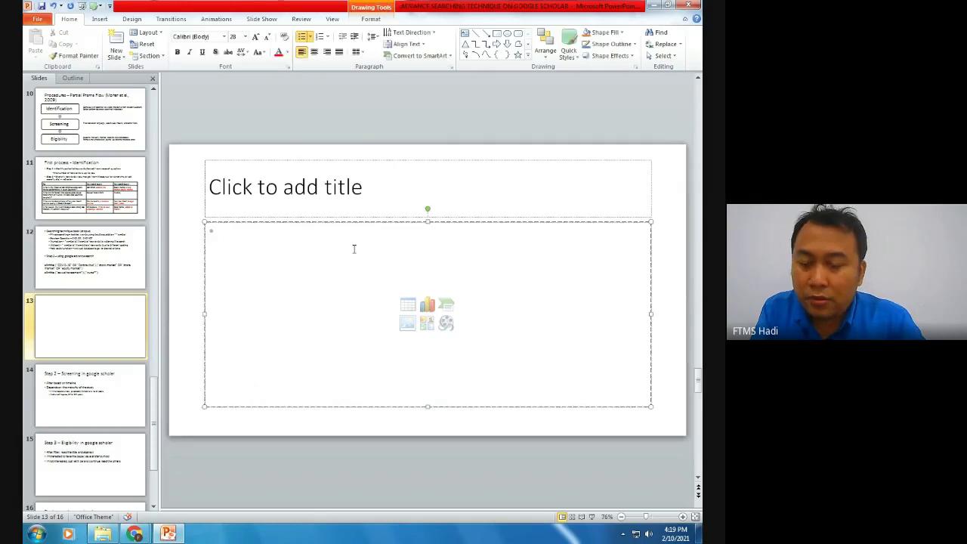
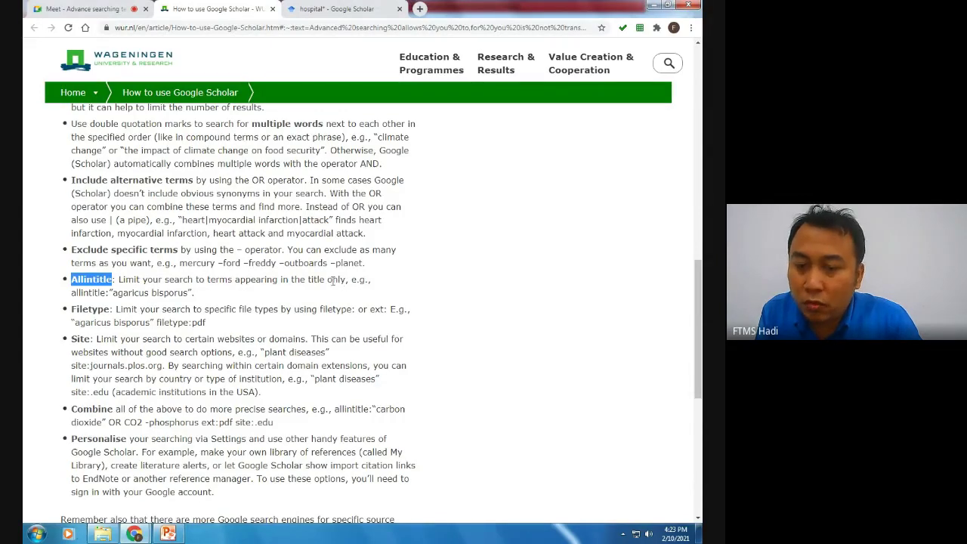
Step: Examine the Allintitle and Filetype tips on the How to use Google Scholar page, and return to the Google Scholar results
drag(327, 282, 309, 283)
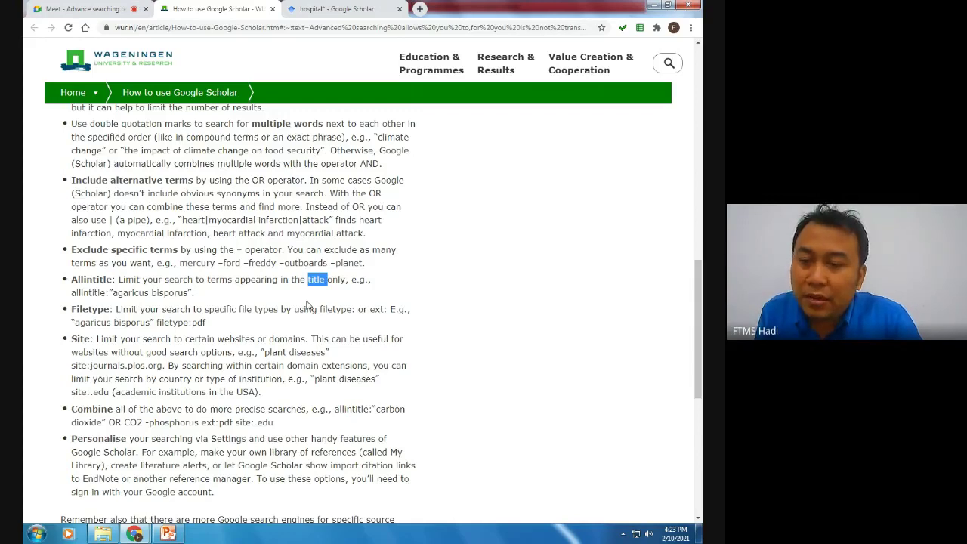
drag(113, 280, 64, 283)
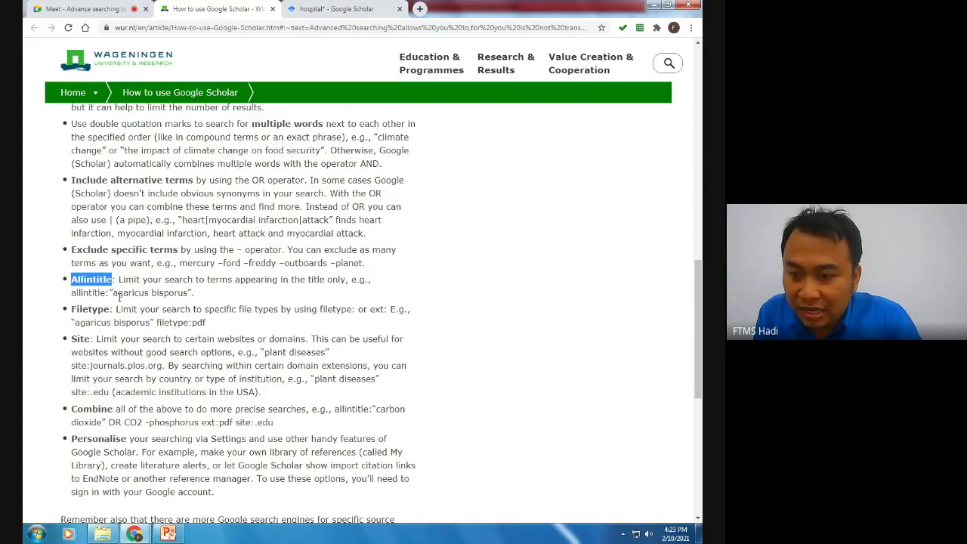
drag(111, 309, 71, 309)
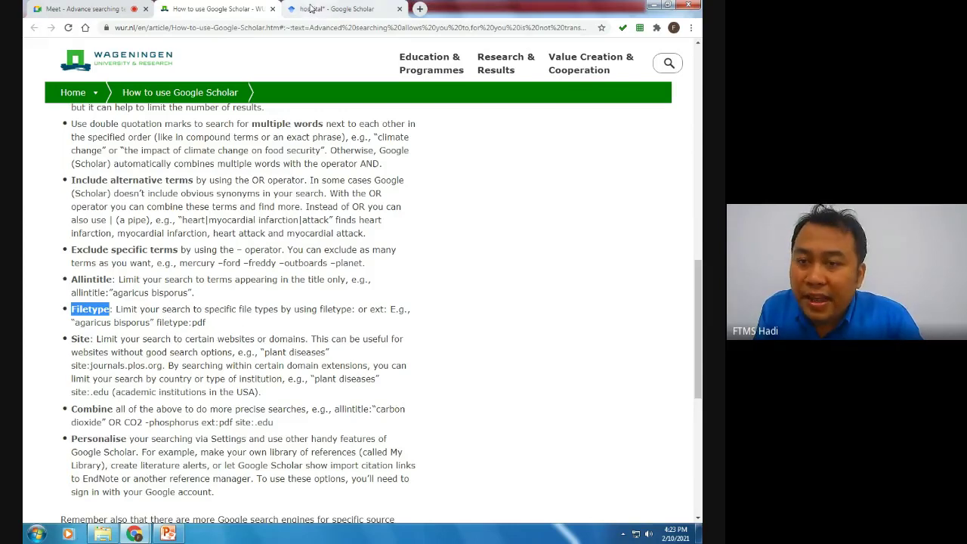
click(310, 7)
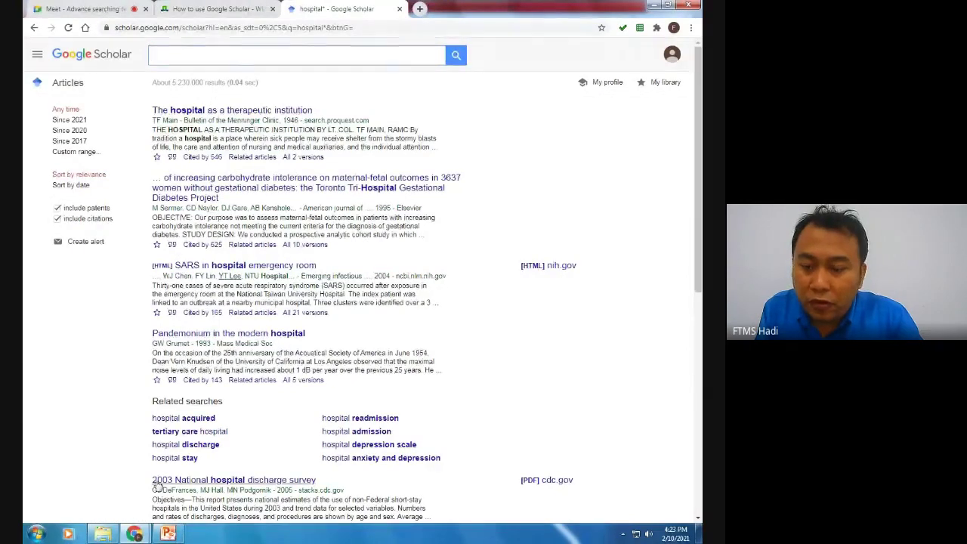
Step: Switch to PowerPoint and delete the Truncation slide that follows the searching technique slide
click(167, 534)
click(105, 325)
click(106, 258)
click(97, 330)
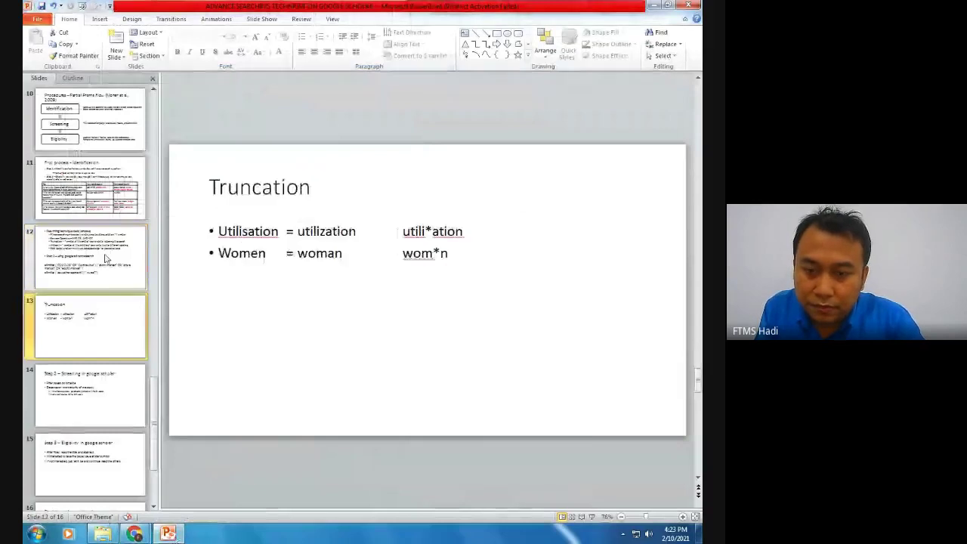
key(Delete)
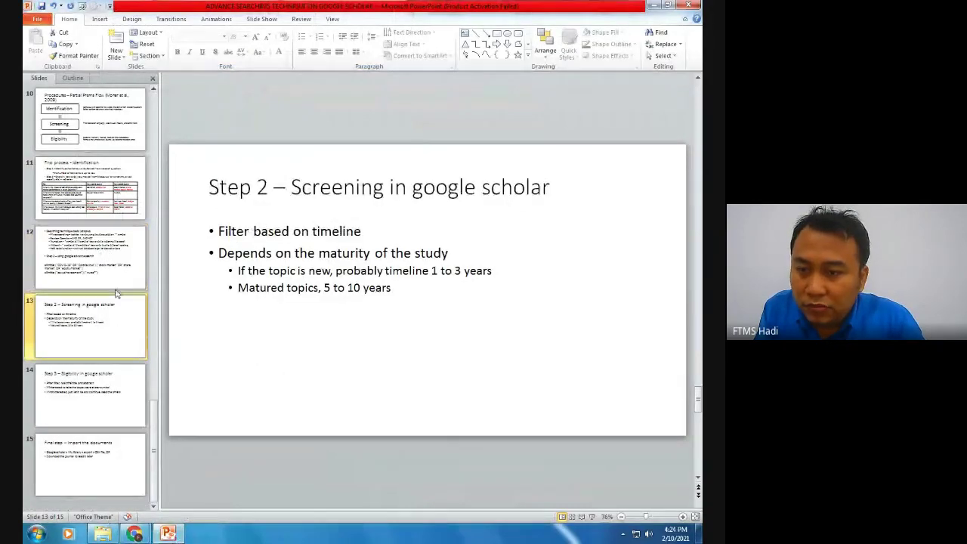
Step: Open the First process - Identification slide and review both keyword groups for the COVID-19 and stock market research question
click(95, 176)
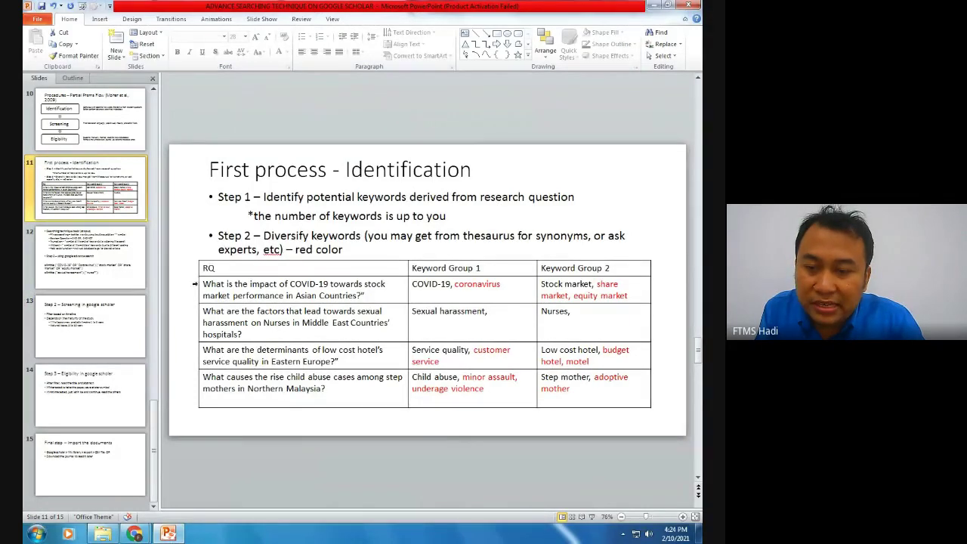
click(199, 284)
drag(301, 284, 585, 284)
click(500, 296)
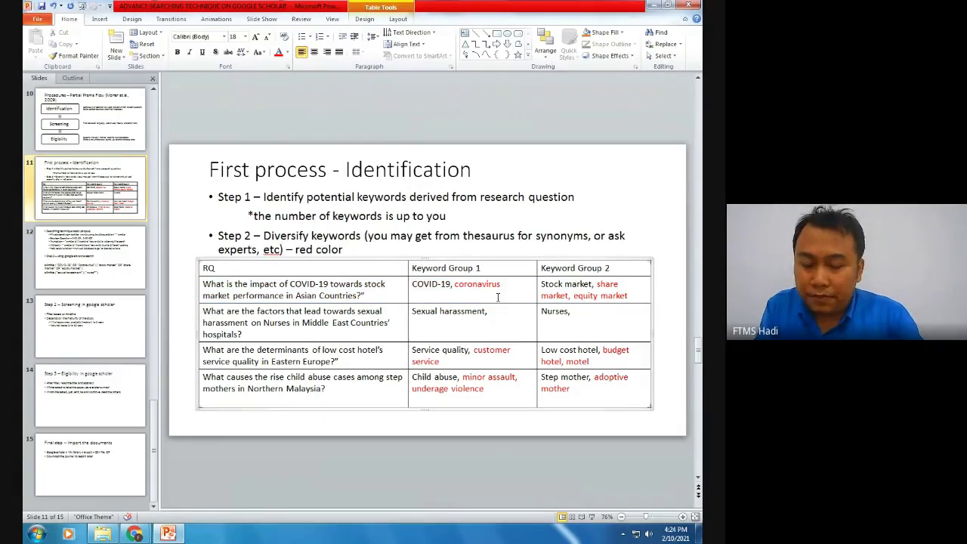
Step: Switch to Google Scholar and begin the search query with the first keyword group, ("COVID-19" OR "coronavirus"
key(alt+Tab)
text((")
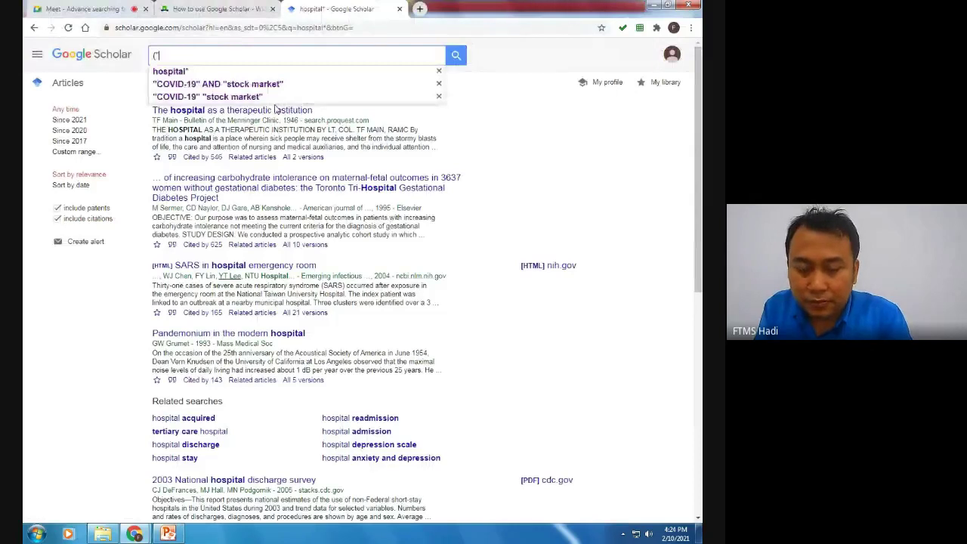
text(CO)
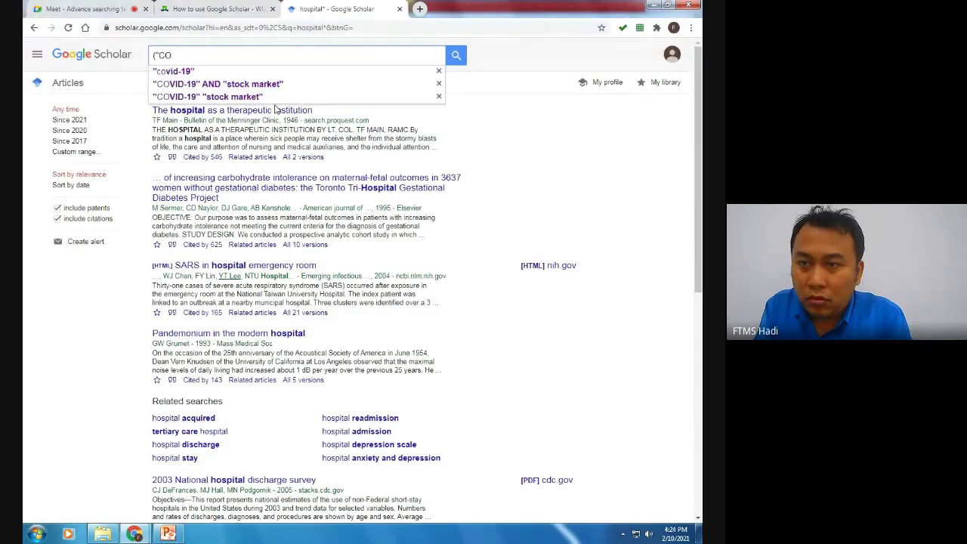
key(BackSpace)
key(BackSpace)
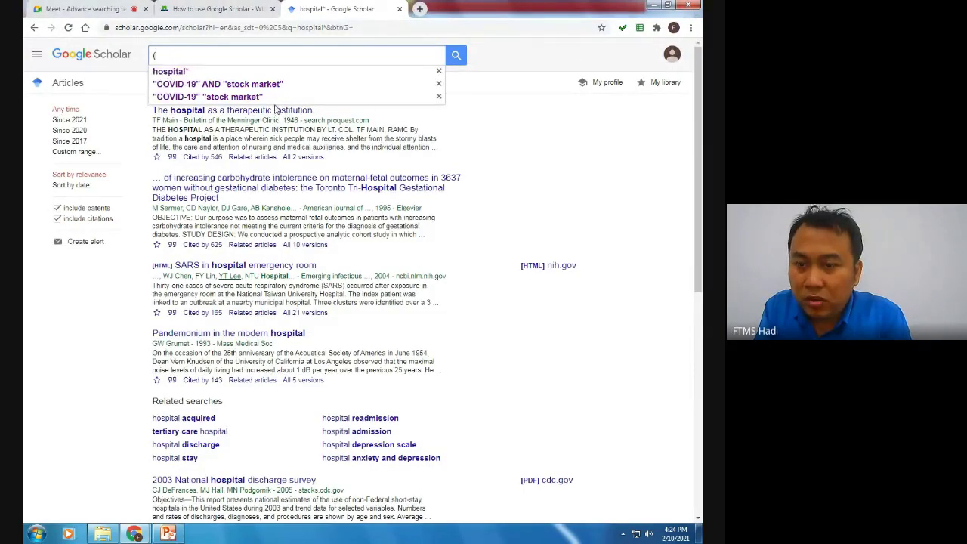
text("CO)
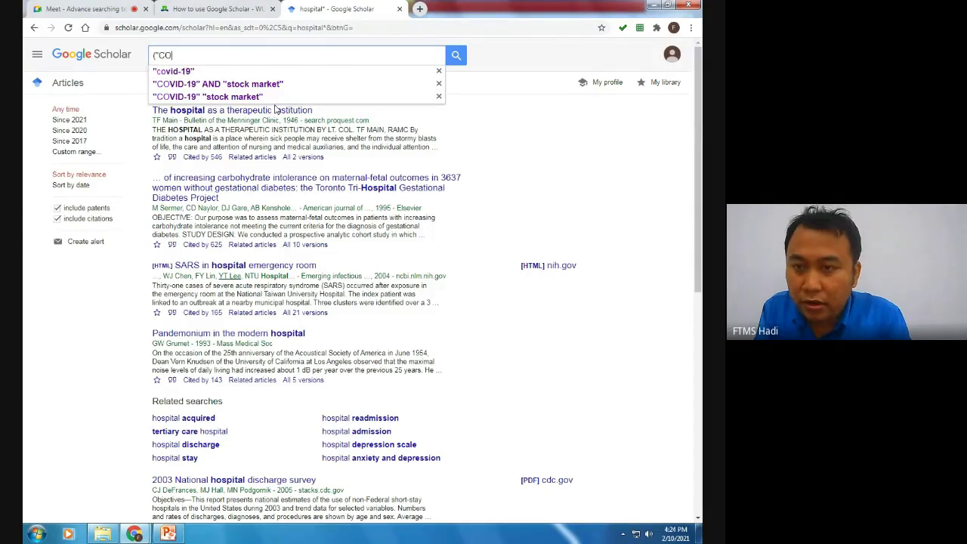
text(VID-19)
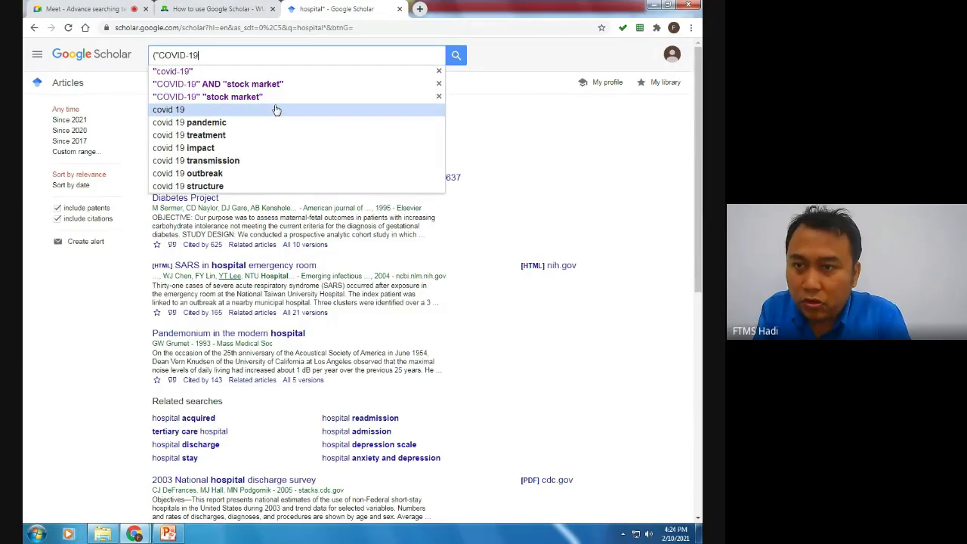
text(" O)
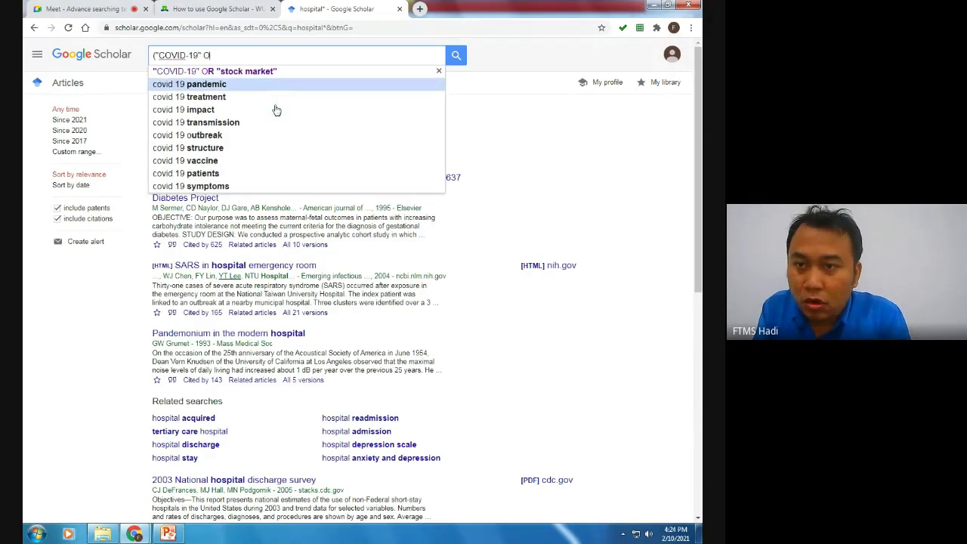
text(R ")
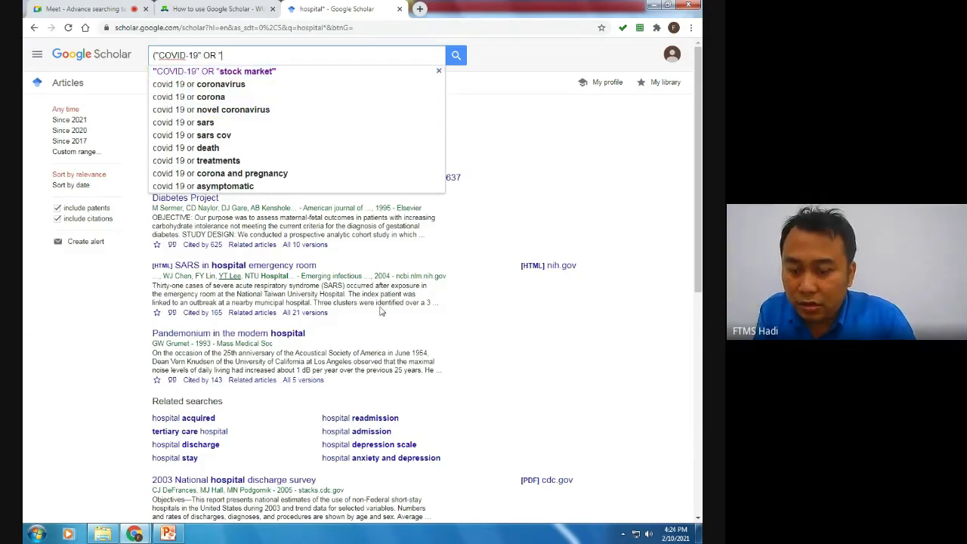
text(coro)
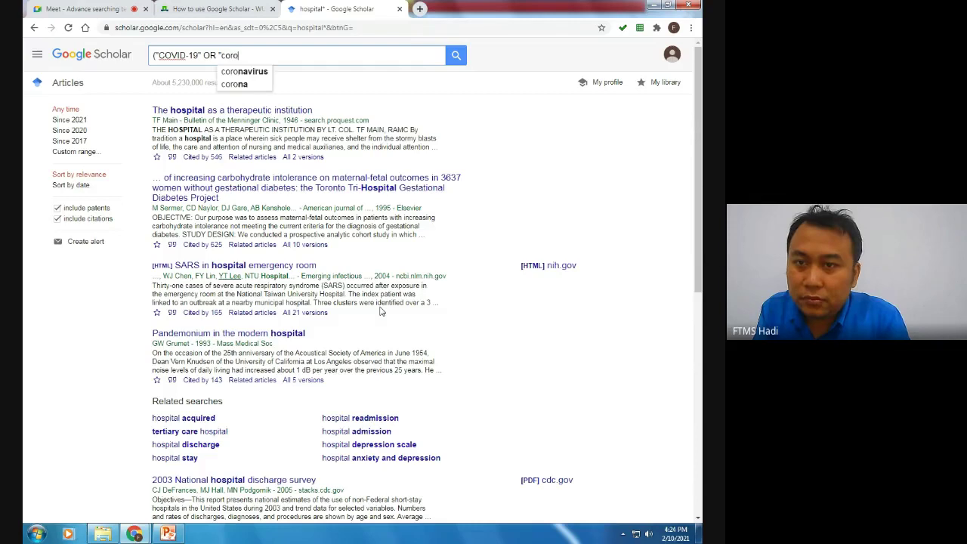
text(navirus)
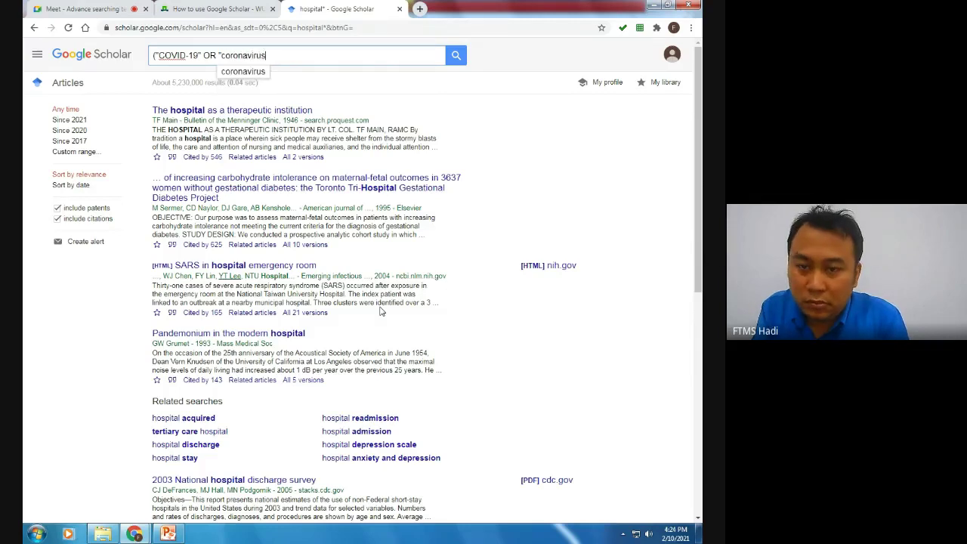
text("))
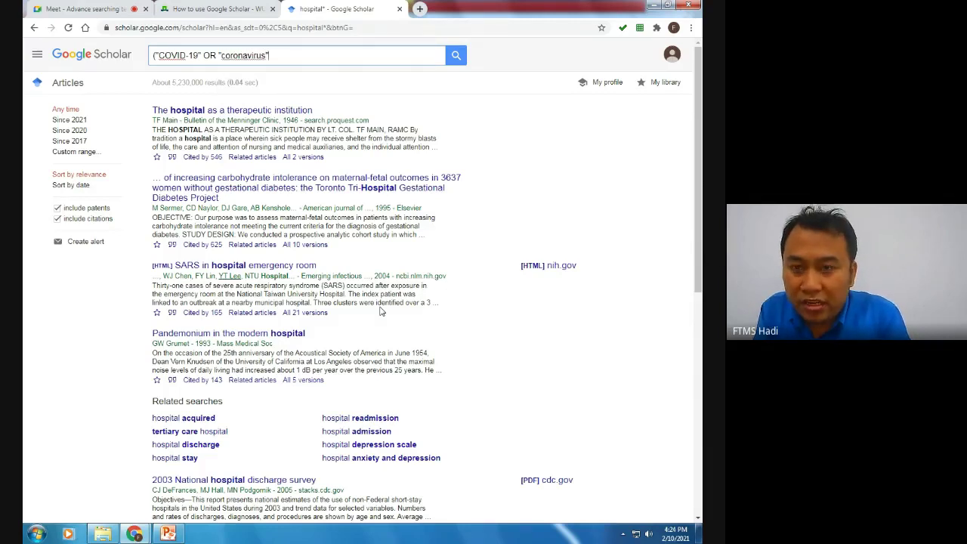
Step: Extend the first keyword group with OR "pandemic" OR "NCOV-2"
text( OR)
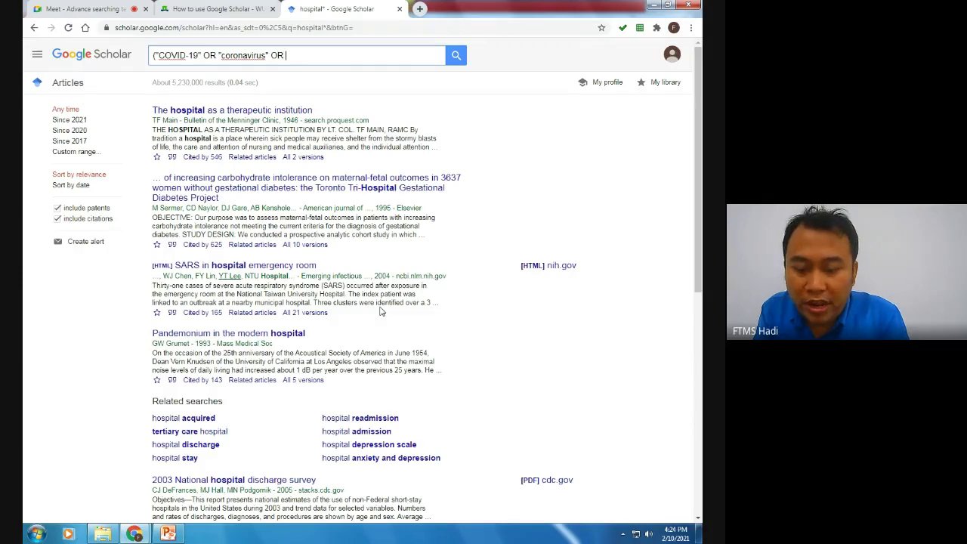
text( "pandemic")
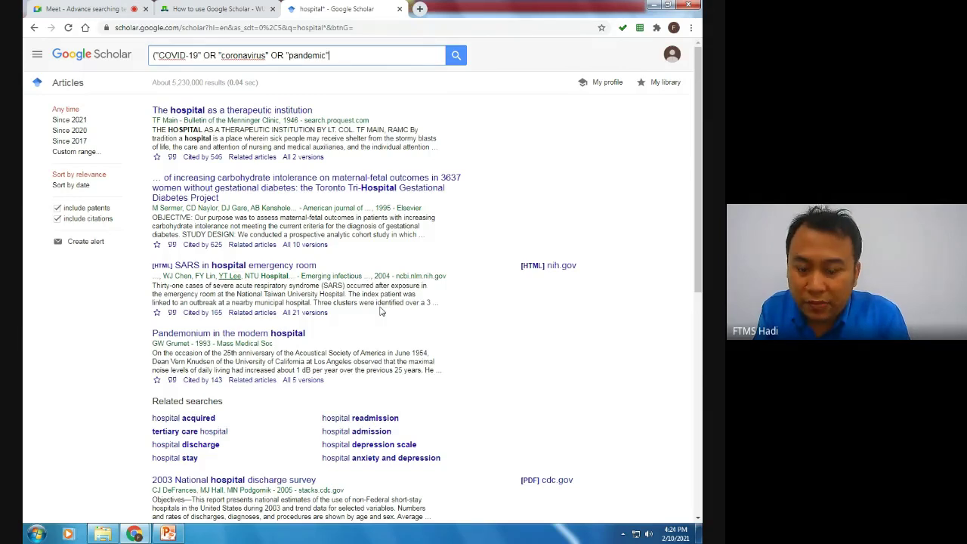
text( OR ")
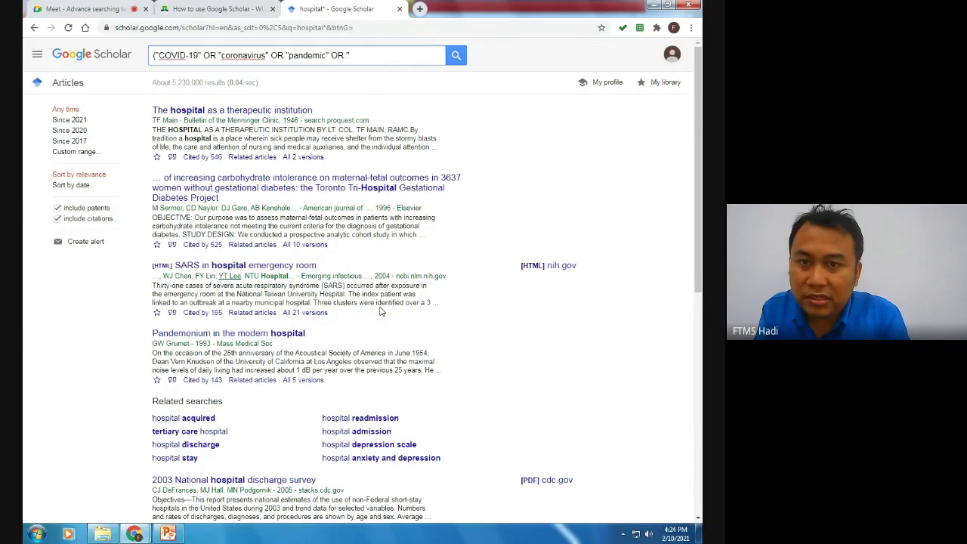
text(NCOV-2)
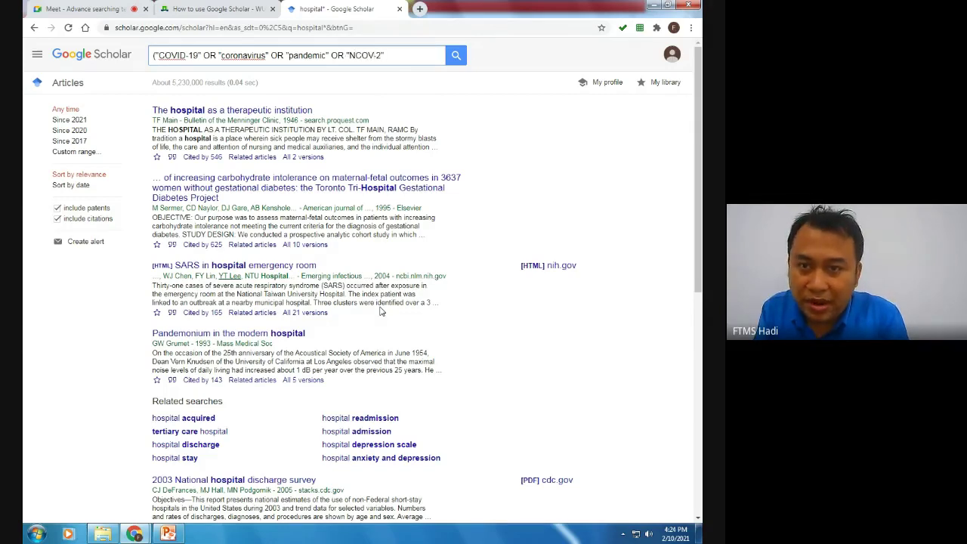
Step: Remove the "pandemic" and "NCOV-2" terms and close the parenthesis after "coronavirus"
key(BackSpace)
key(BackSpace)
key(BackSpace)
key(BackSpace)
key(BackSpace)
key(BackSpace)
key(BackSpace)
key(BackSpace)
key(BackSpace)
key(BackSpace)
key(BackSpace)
key(BackSpace)
key(BackSpace)
key(BackSpace)
key(BackSpace)
key(BackSpace)
key(BackSpace)
key(BackSpace)
key(BackSpace)
key(BackSpace)
key(BackSpace)
key(BackSpace)
text())
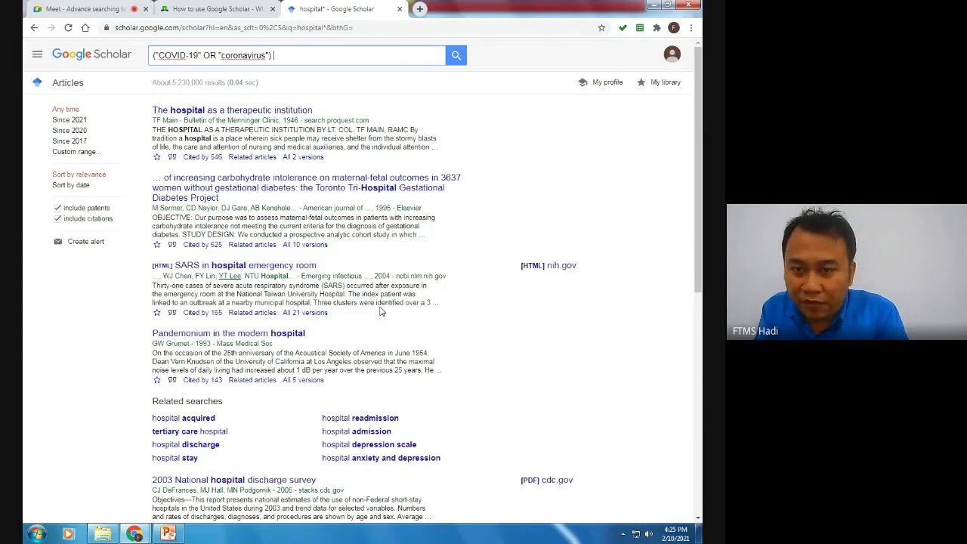
Step: Start a second keyword group with "stock market", checking Keyword Group 2 on the PowerPoint slide
text( ()
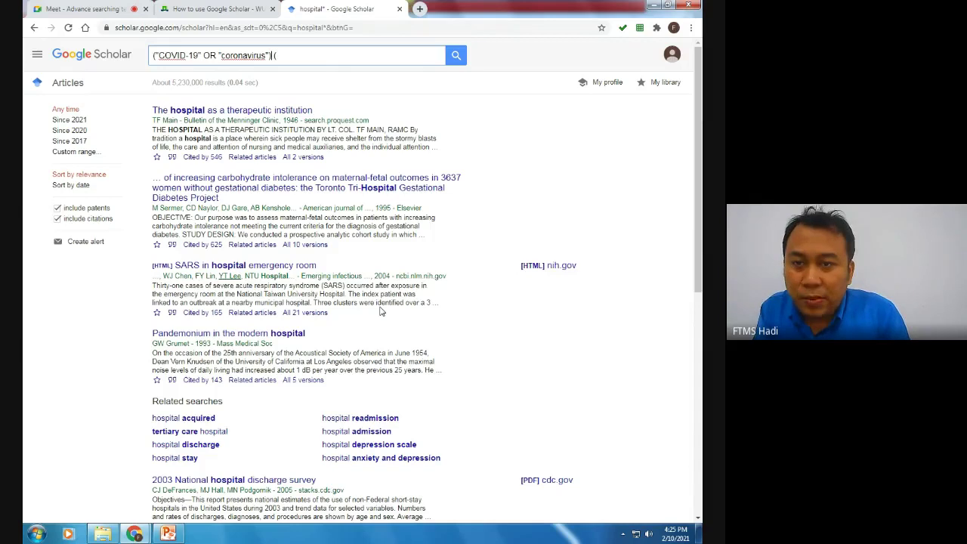
text(")
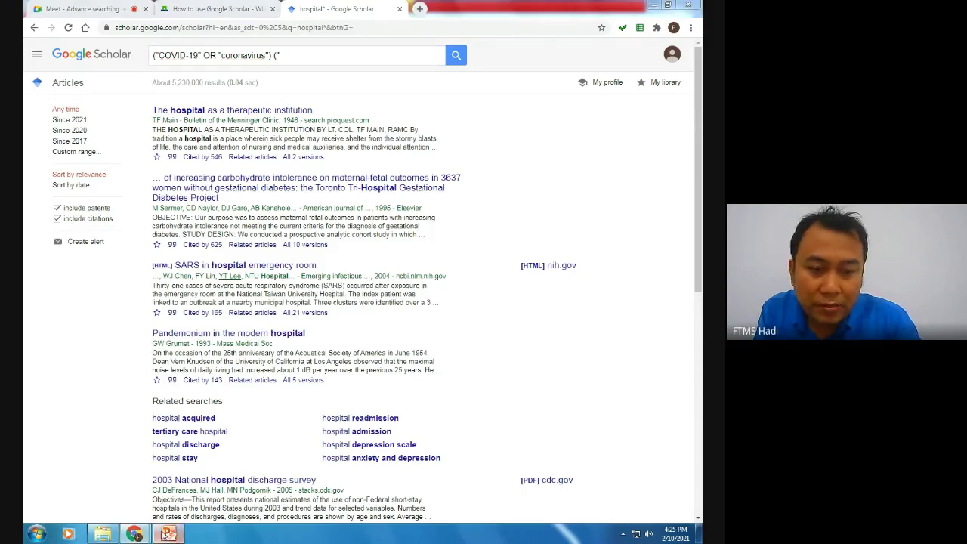
click(166, 533)
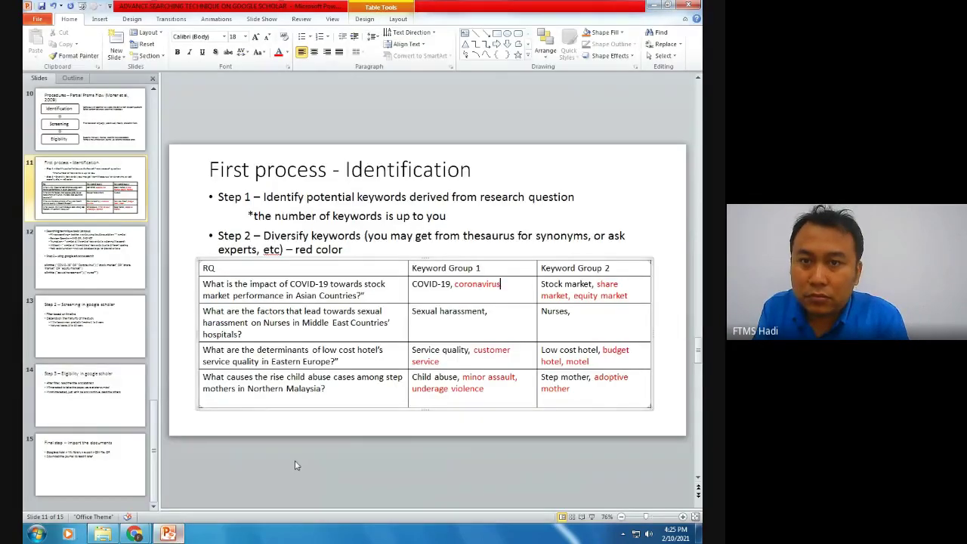
key(alt+Tab)
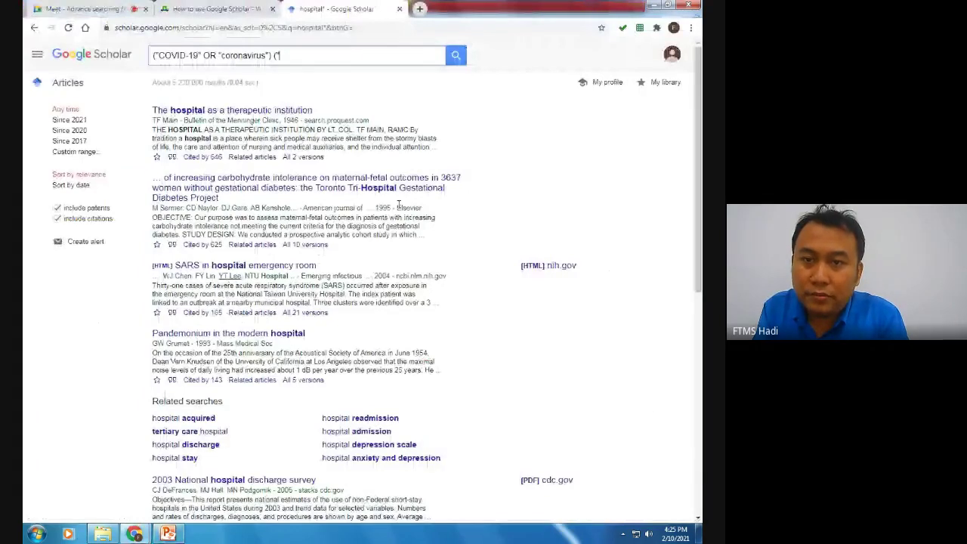
text(stock market")
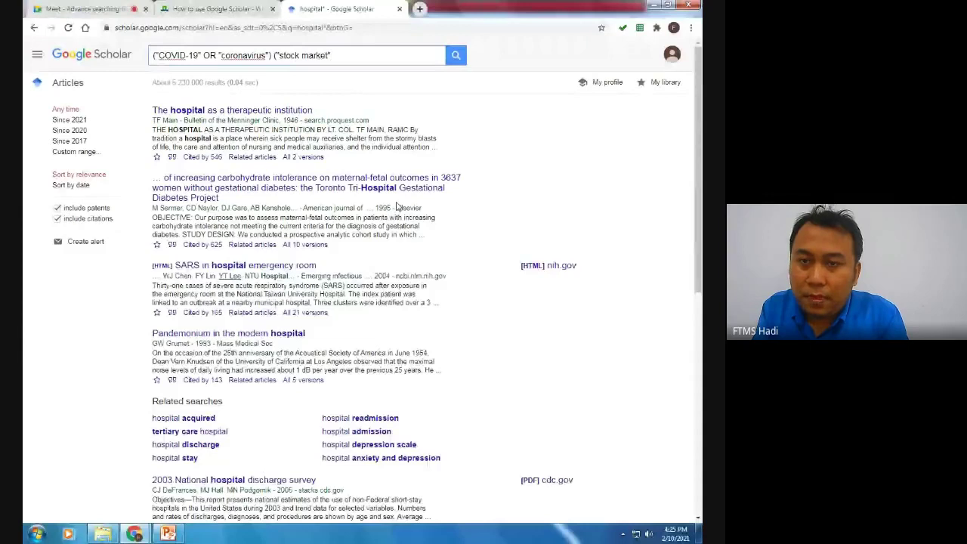
Step: Remove the unfinished "stock market" group and search Google Scholar for ("COVID-19" OR "coronavirus")
key(BackSpace)
key(BackSpace)
key(BackSpace)
key(BackSpace)
key(BackSpace)
key(BackSpace)
key(BackSpace)
key(BackSpace)
key(BackSpace)
key(BackSpace)
key(BackSpace)
key(BackSpace)
key(BackSpace)
key(BackSpace)
key(BackSpace)
key(BackSpace)
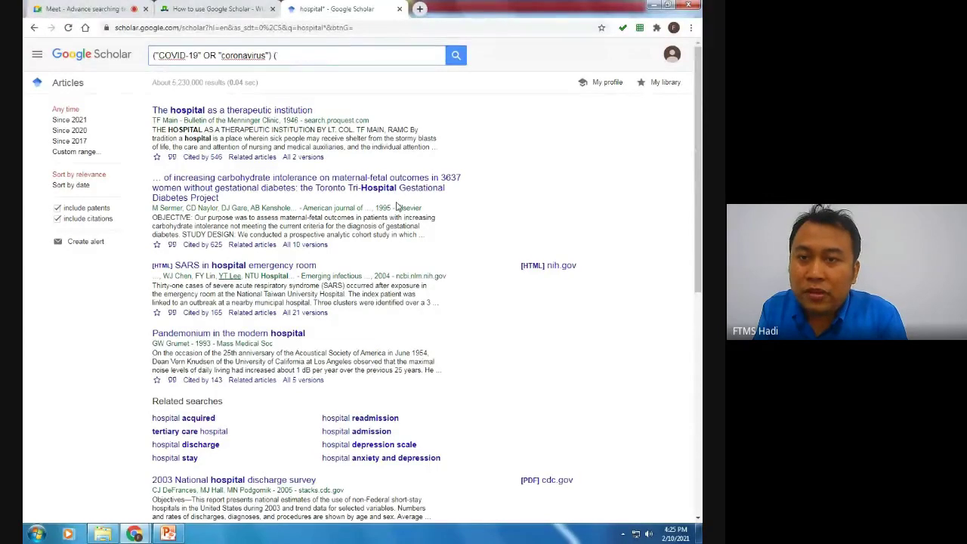
click(458, 57)
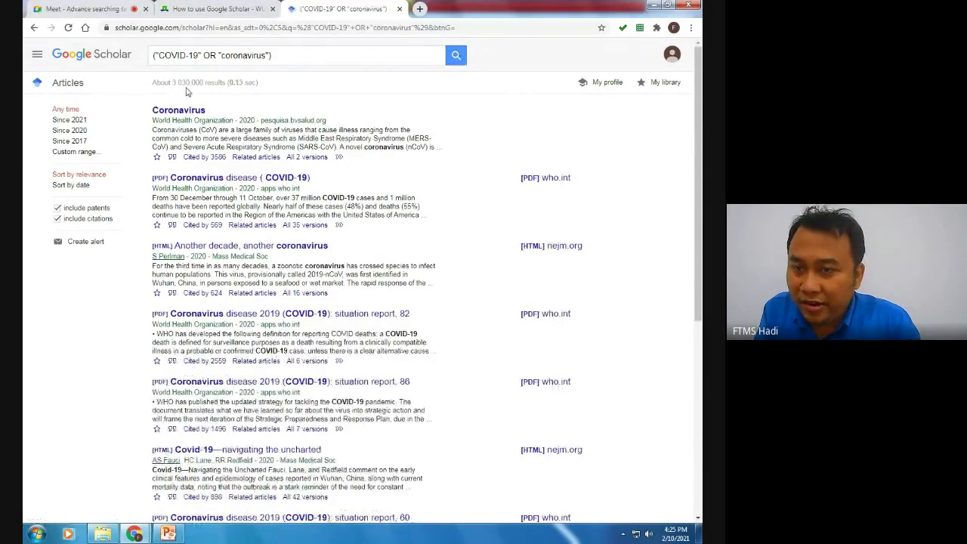
Step: Append a second keyword group to the query, starting with ("stock market" OR "share market"
click(285, 56)
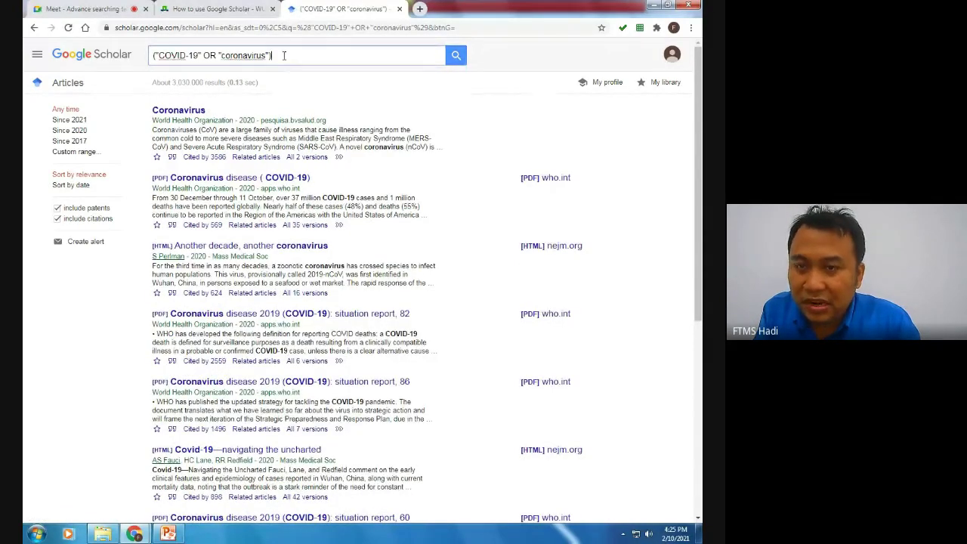
text((")
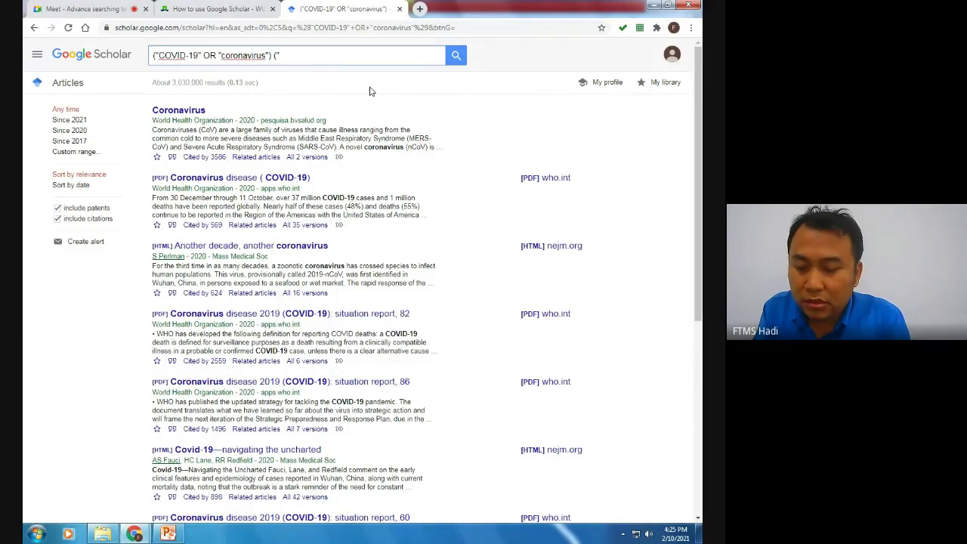
text(stock mark)
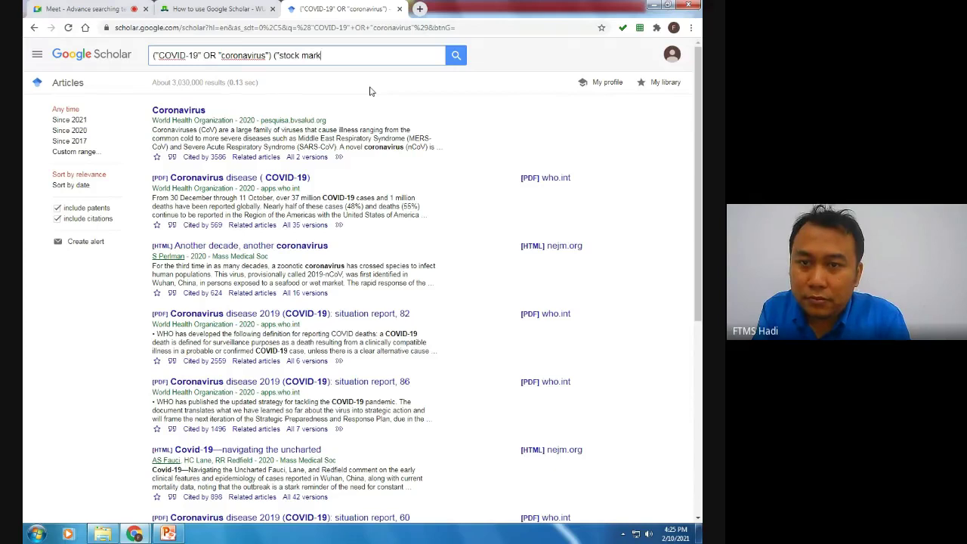
text(et" OR )
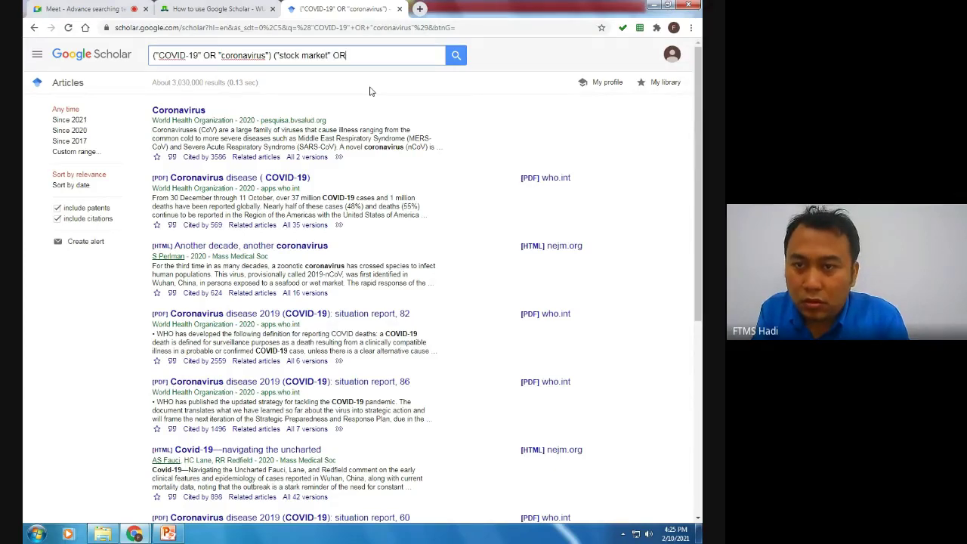
text("share ma)
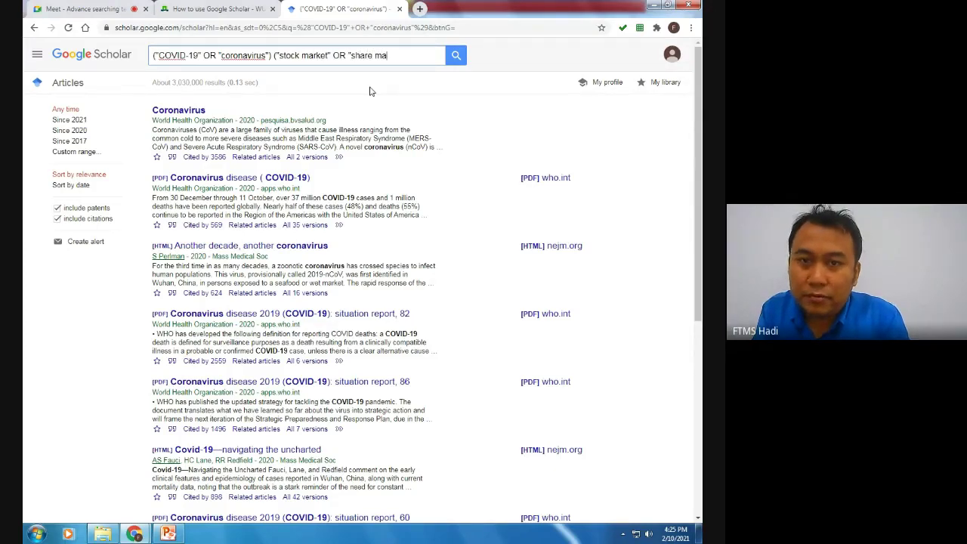
text(rket")
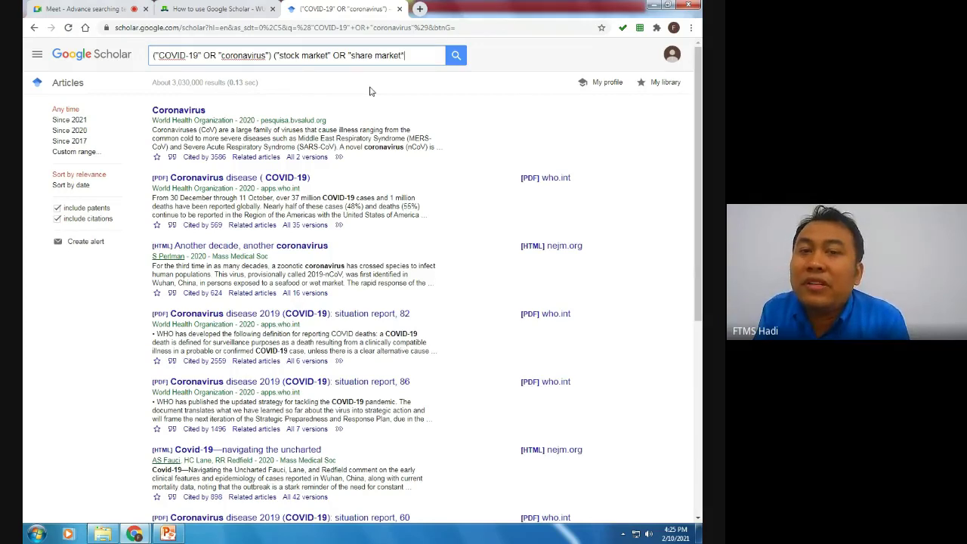
key(BackSpace)
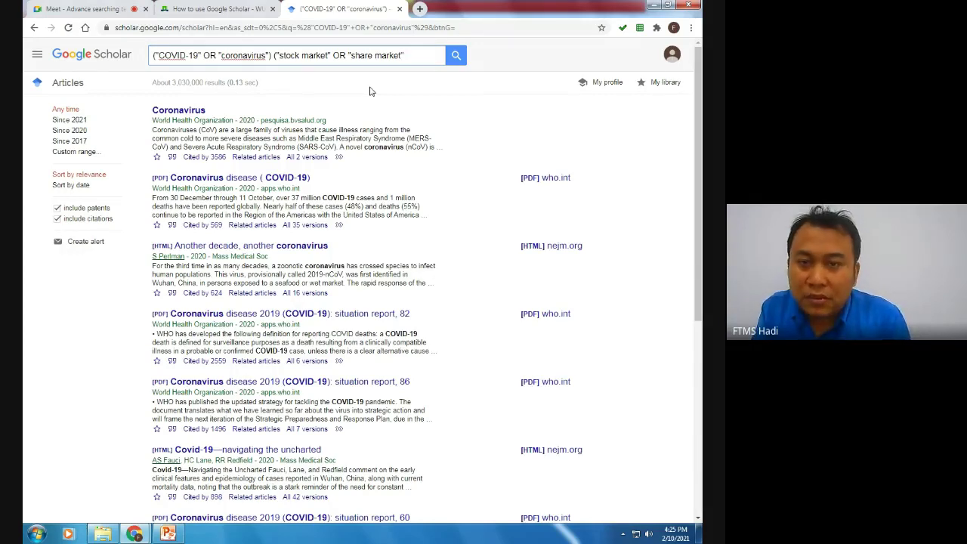
Step: Complete the second keyword group with OR "equity market") and run the search with both groups
text(OR ")
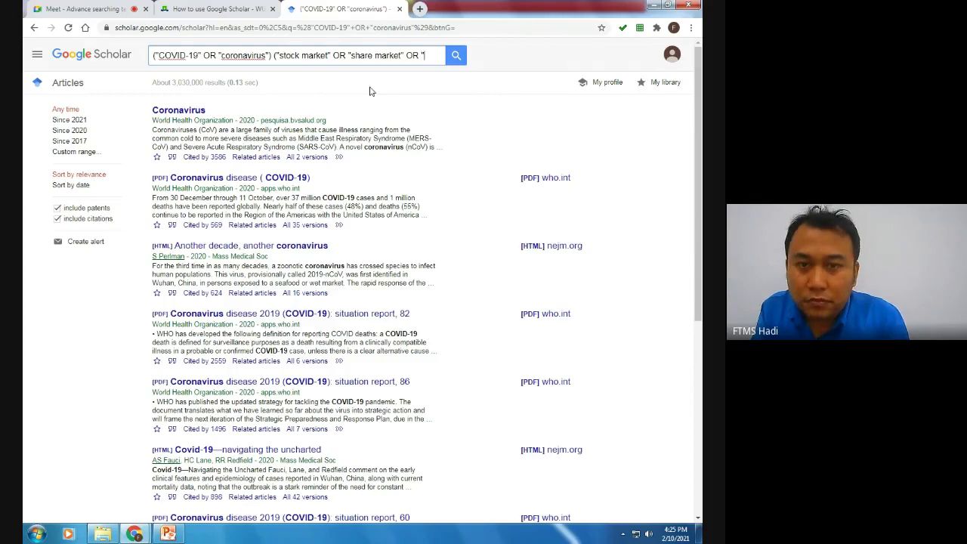
text(c)
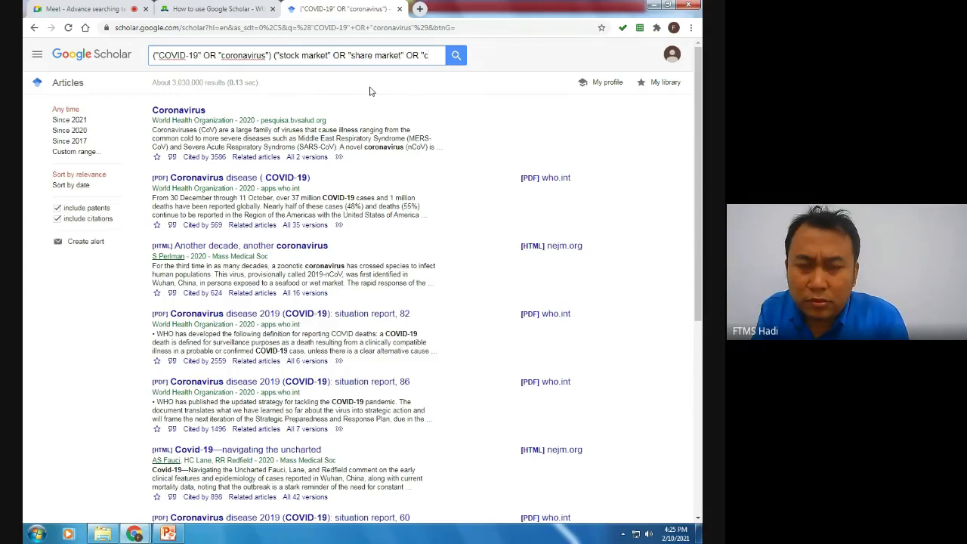
text(quity ma)
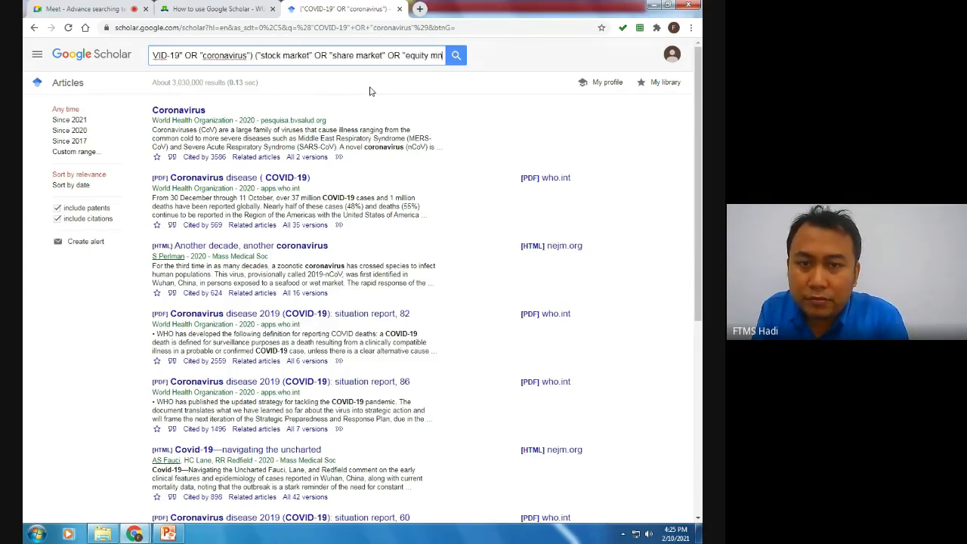
text(rket"))
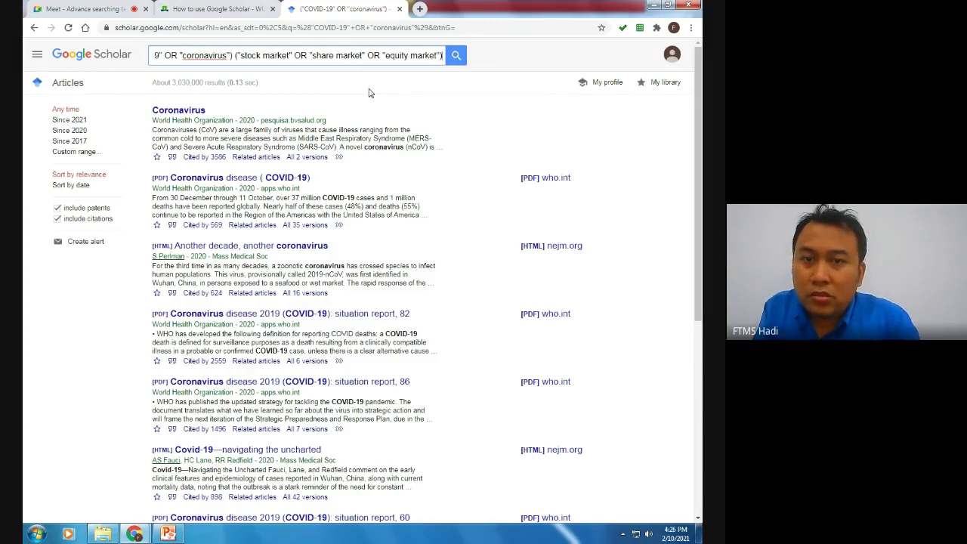
click(455, 60)
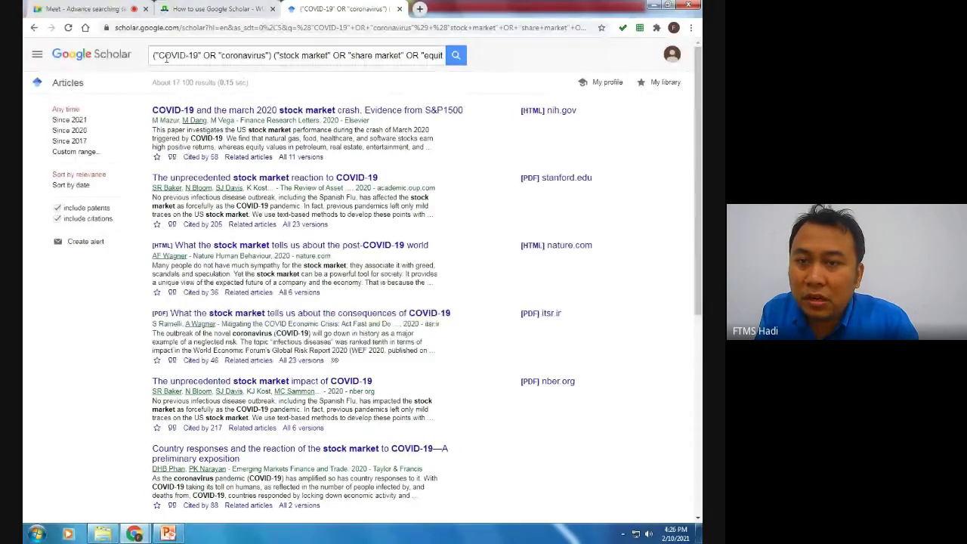
Step: Restrict the COVID-19 and stock market query to article titles by prefixing it with allintitle: and run the search
drag(154, 57, 429, 81)
key(Left)
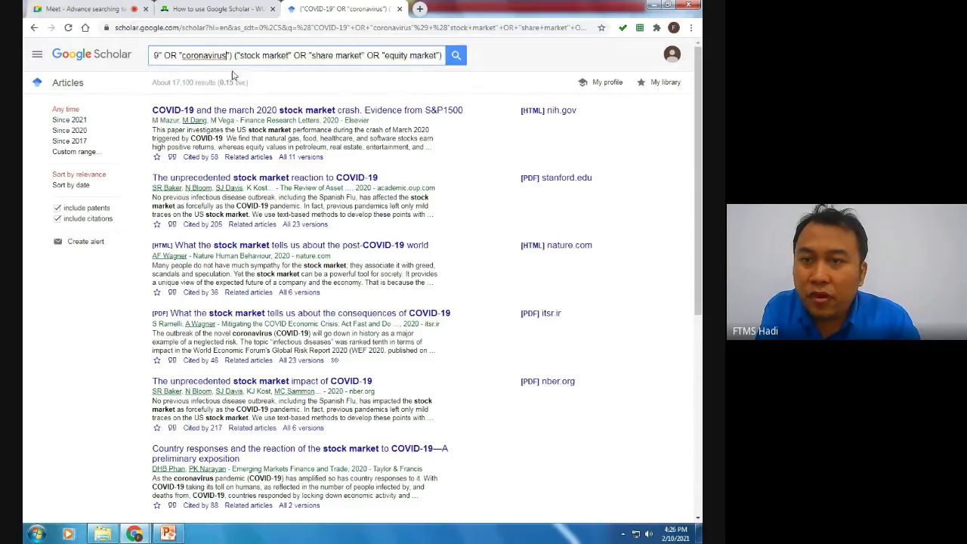
key(Home)
key(Home)
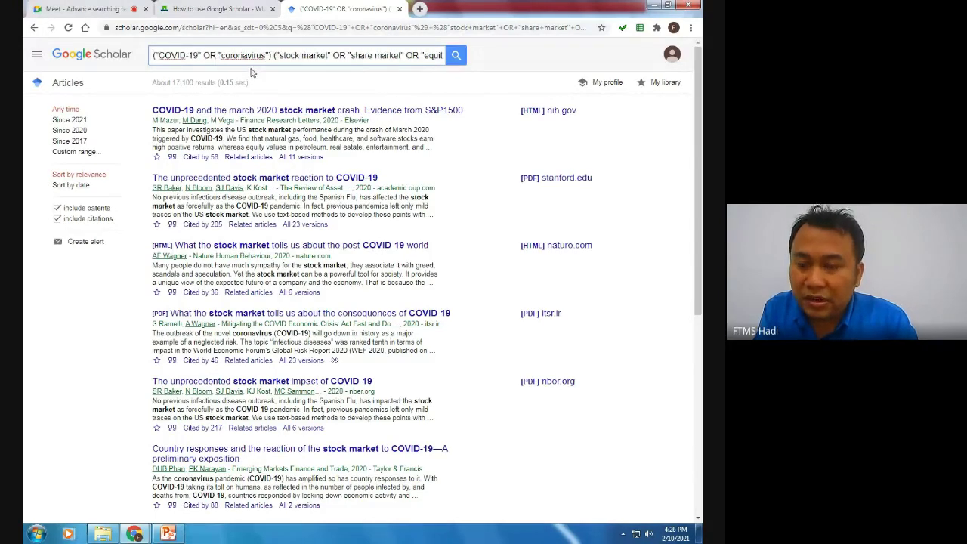
text(all)
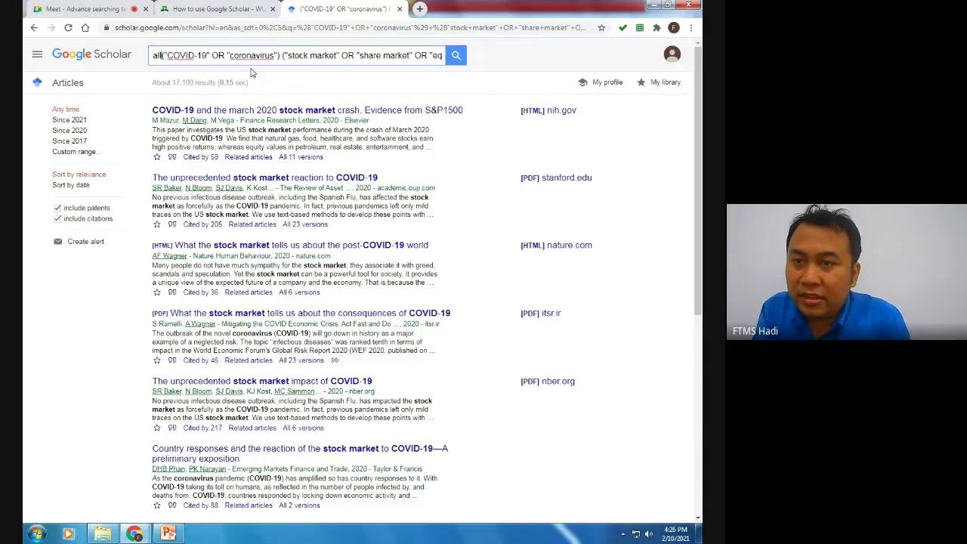
text(intitle)
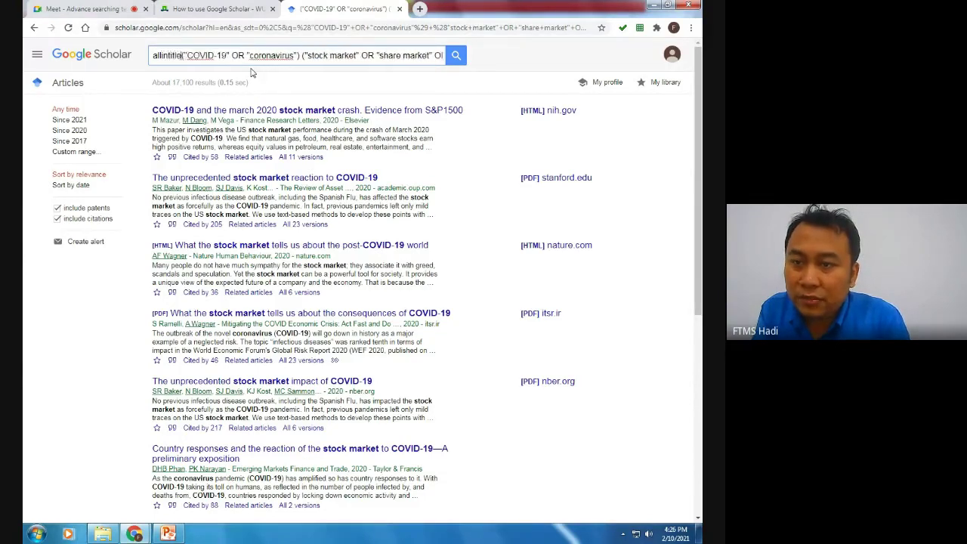
text(:)
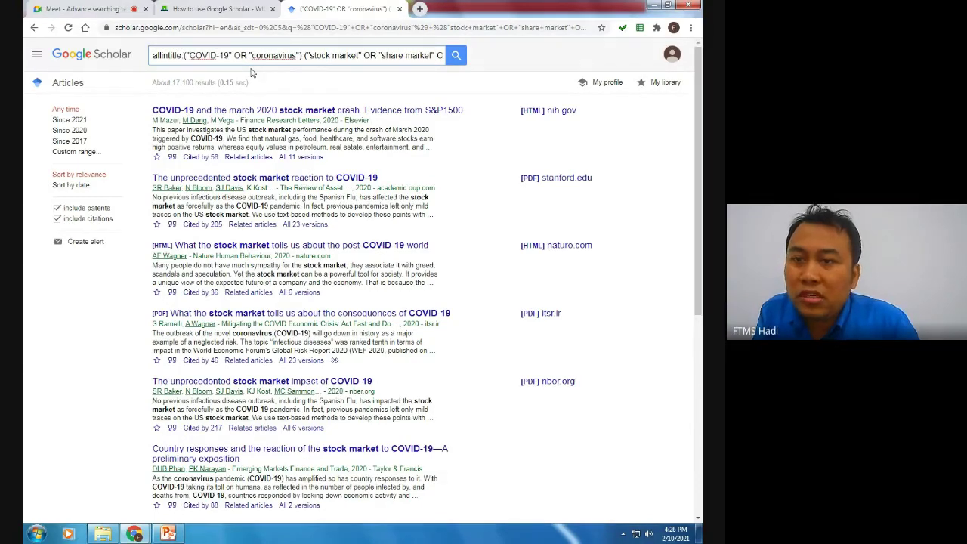
click(456, 58)
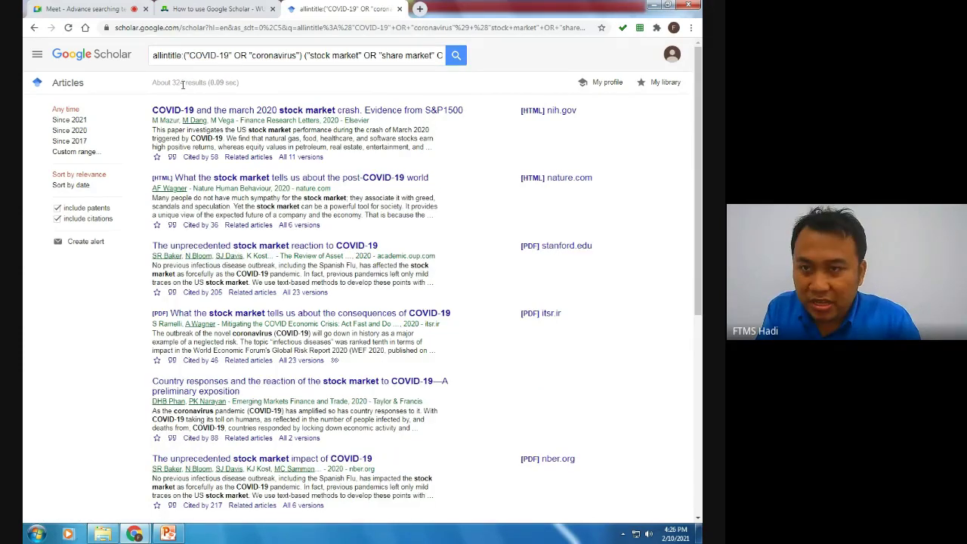
Step: Clear the whole search query and check the child abuse and step mother keywords on the PowerPoint slide
drag(153, 55, 520, 54)
click(346, 80)
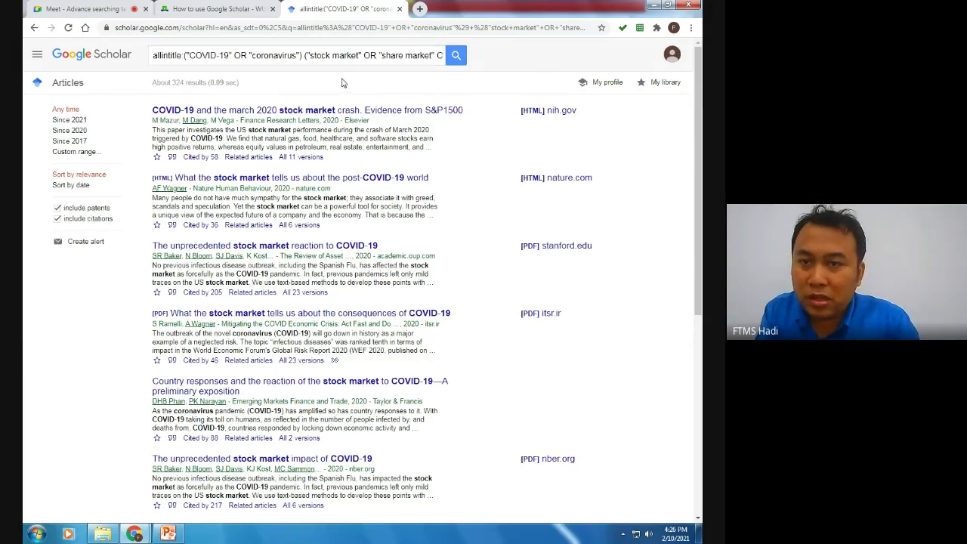
drag(153, 55, 508, 57)
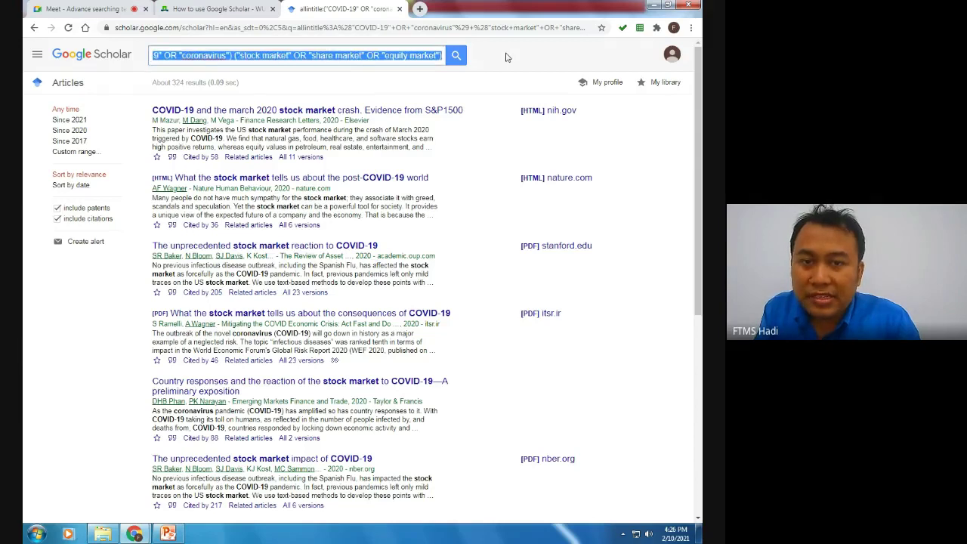
key(BackSpace)
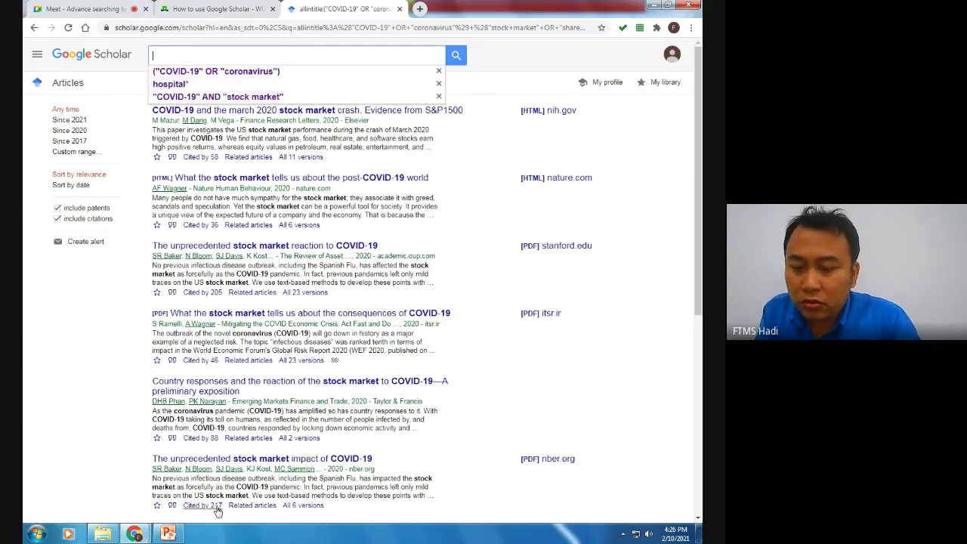
click(179, 535)
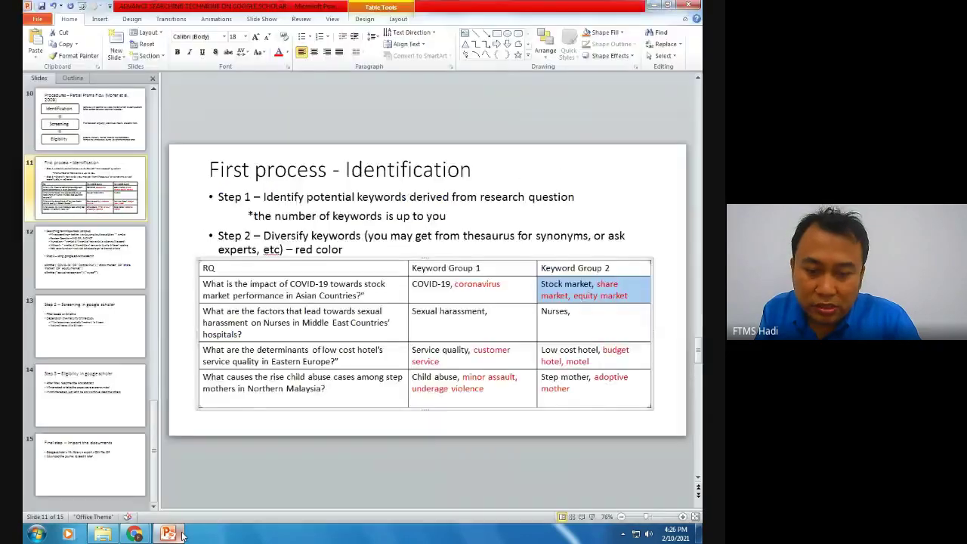
drag(412, 377, 574, 390)
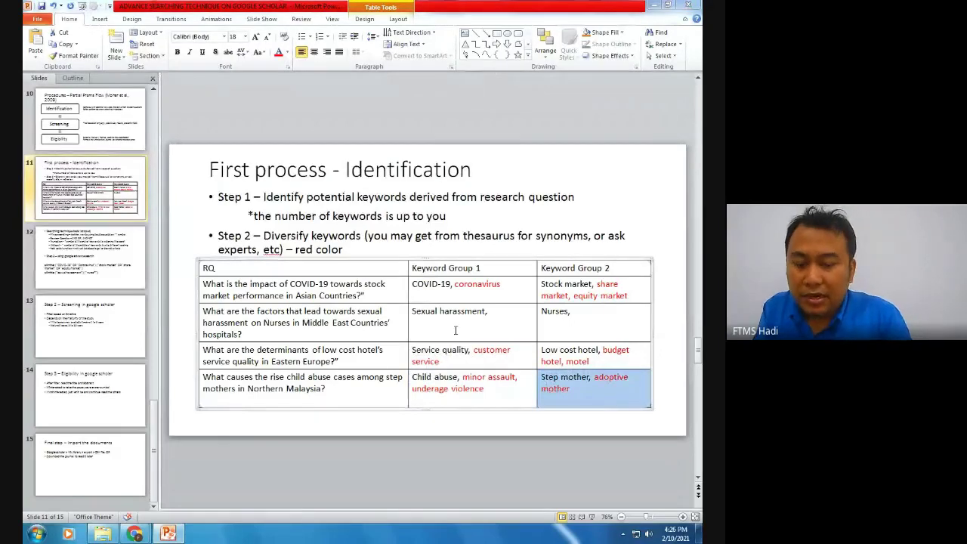
Step: Return to Google Scholar and search for ("child abuse" OR "child assault")
key(alt+Tab)
text((")
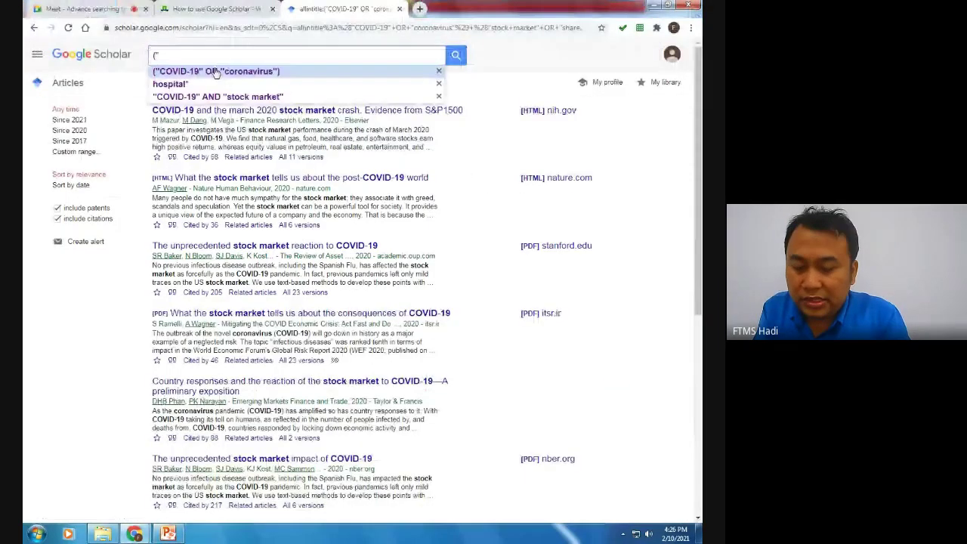
text(child abuse)
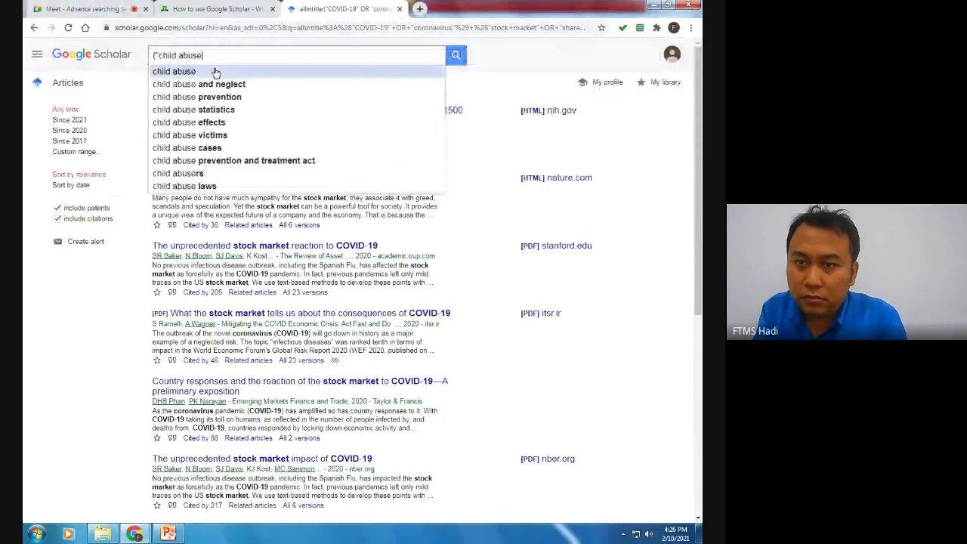
text(" OR "c)
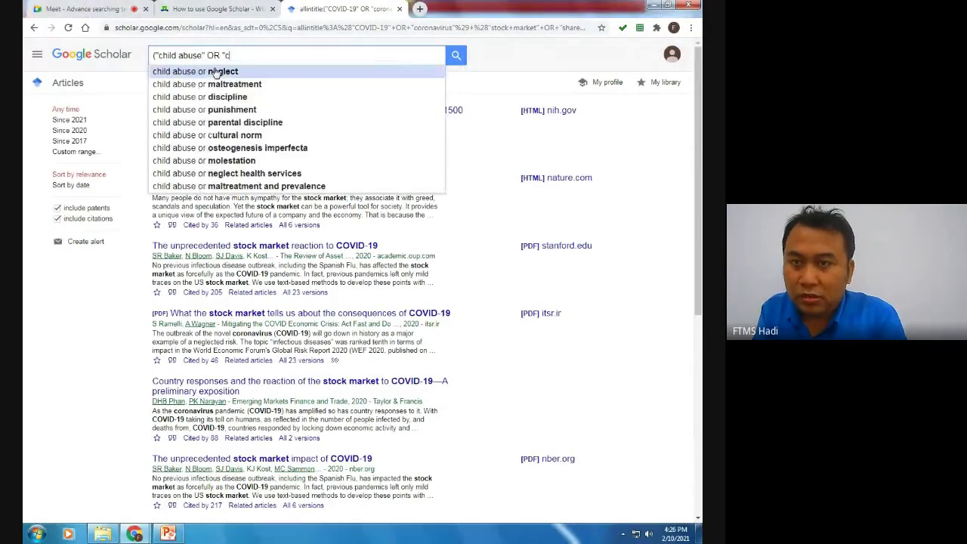
text(hild assault)
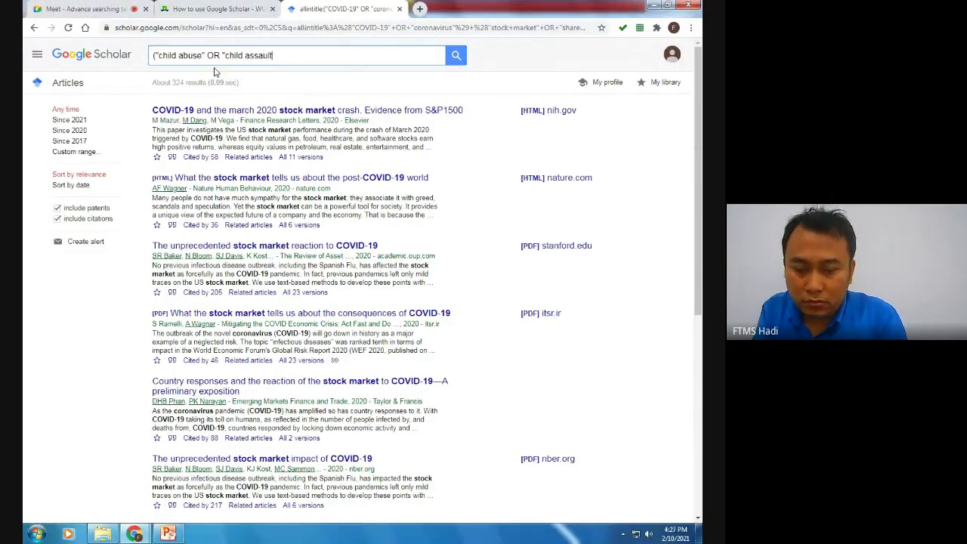
text("))
key(Return)
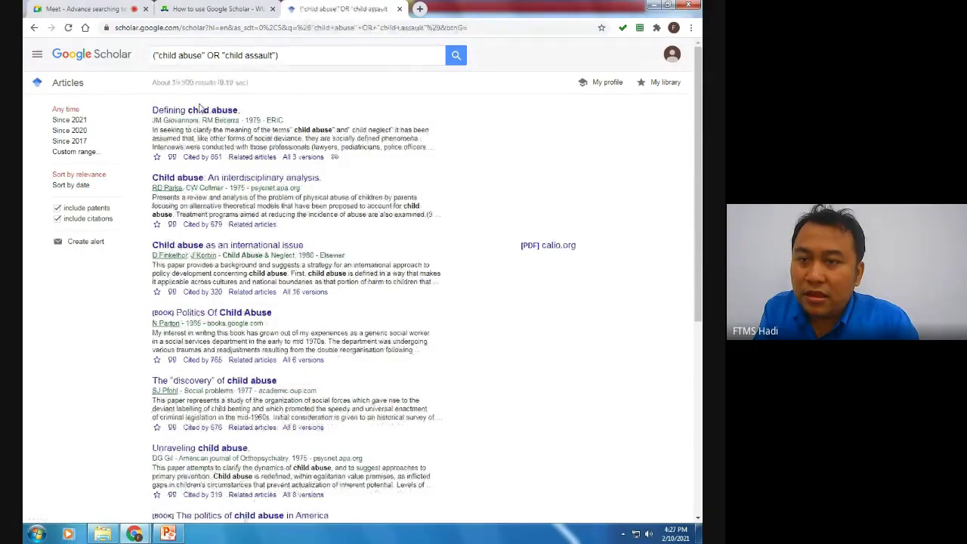
Step: Append the second keyword group ("stepmother" OR "step mother") to the child abuse query and run the search
text(()
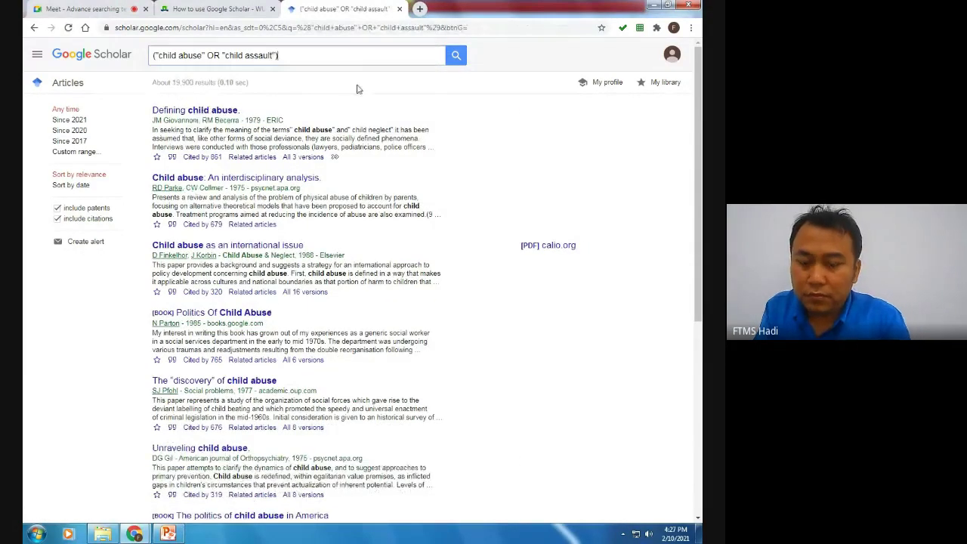
text("stepmother)
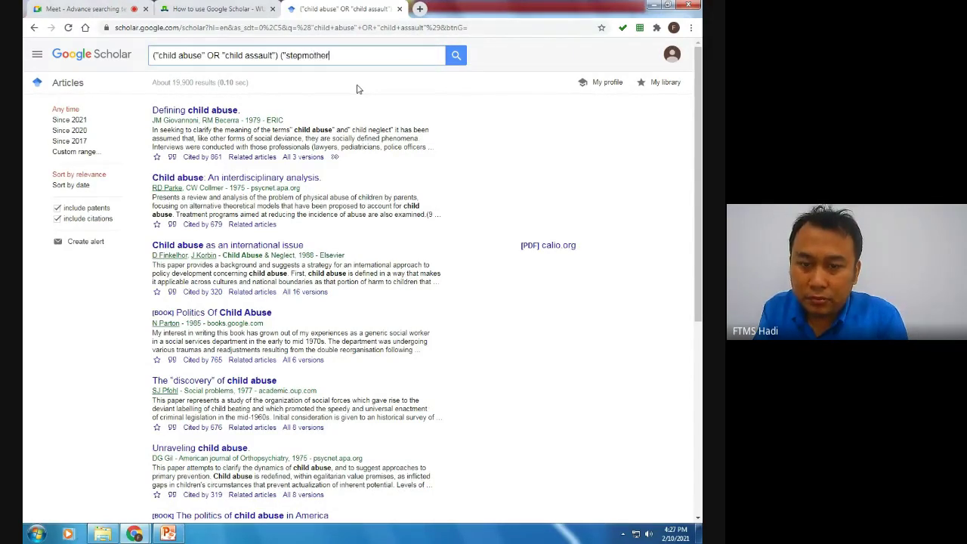
text(" OR )
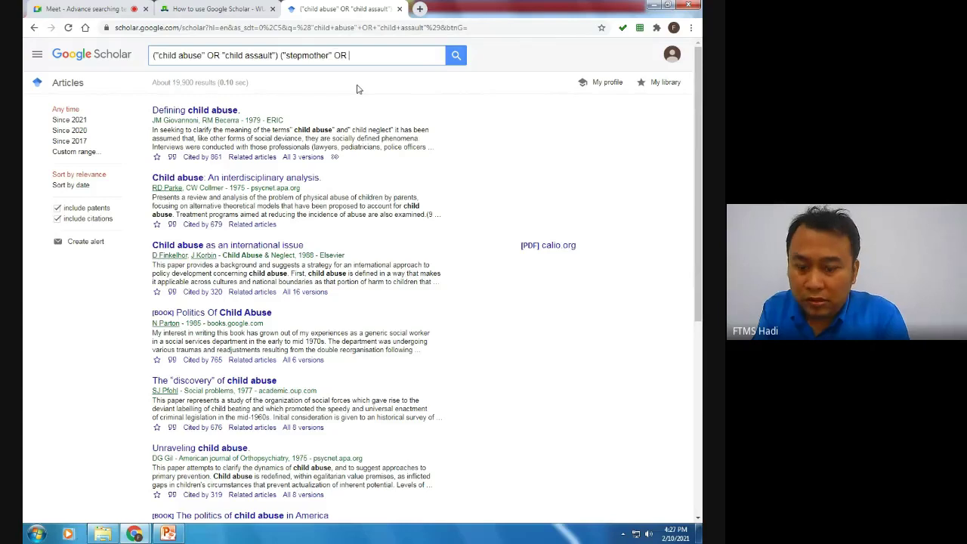
text("step mother)
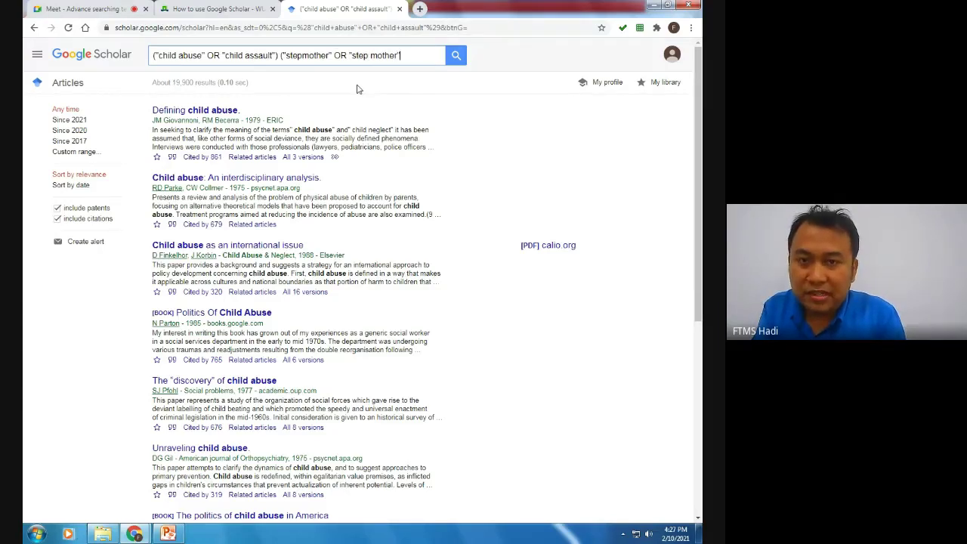
text("))
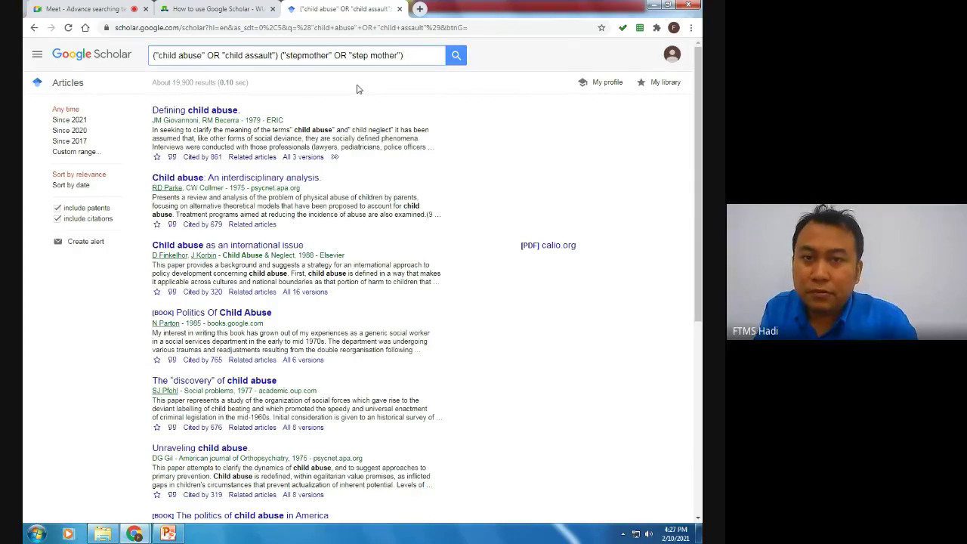
click(457, 61)
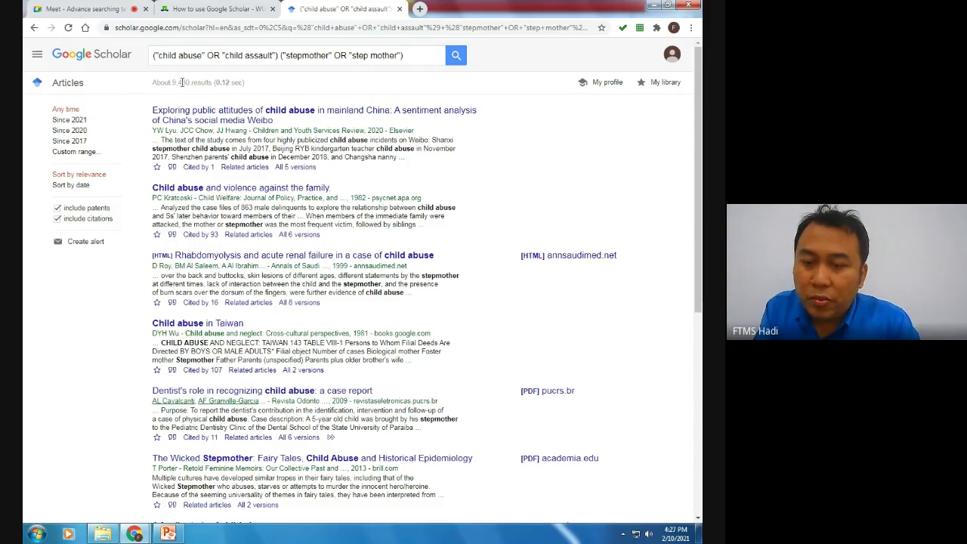
Step: Prefix the child abuse and stepmother query with allintitle: and run the title-only search
click(154, 56)
text(allintitle)
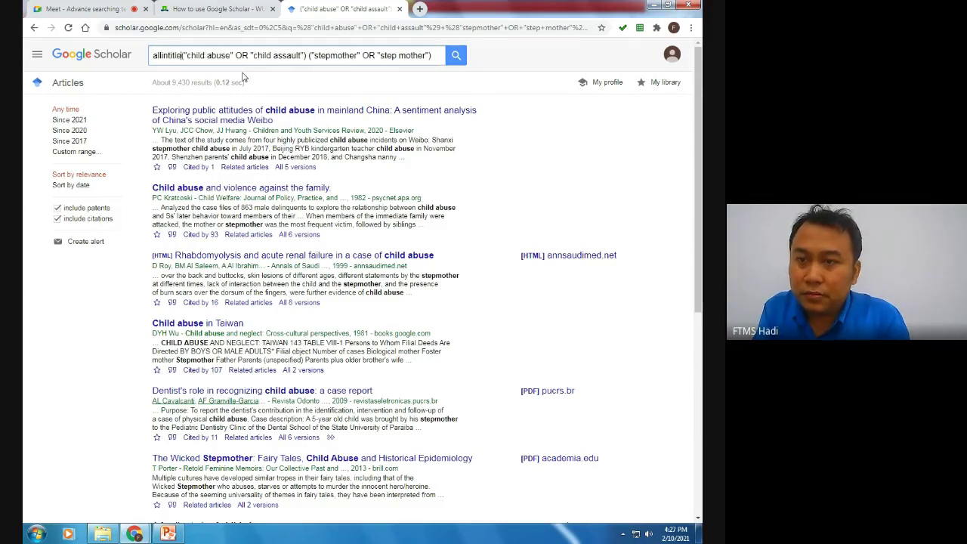
text(:)
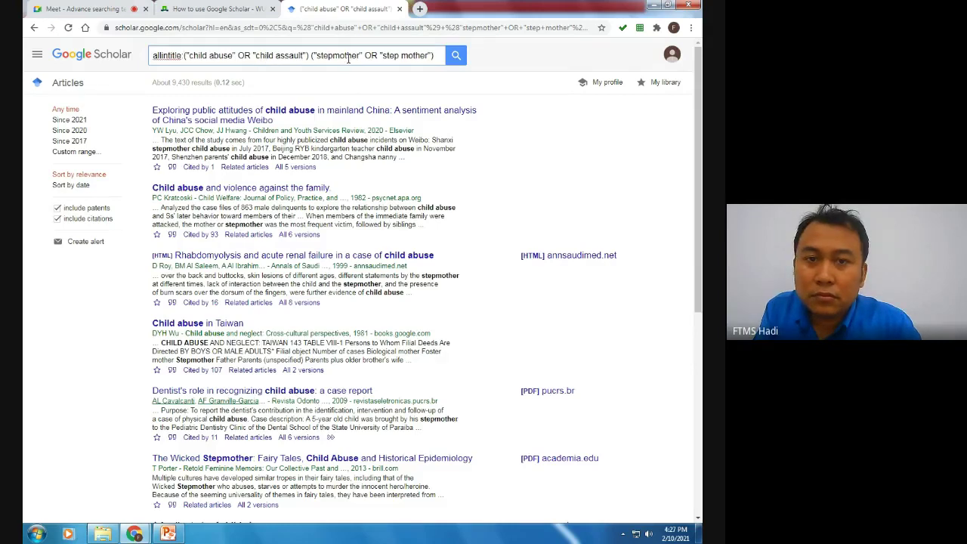
click(453, 60)
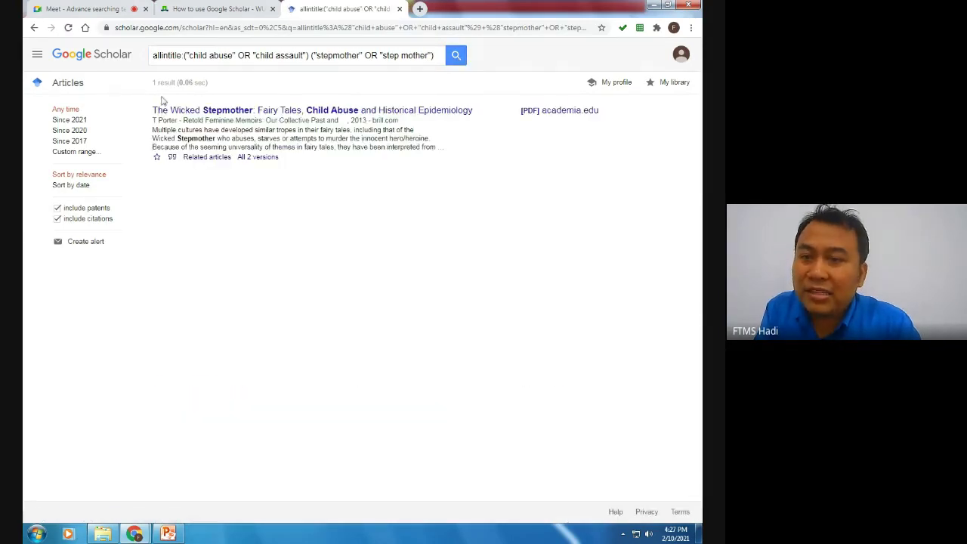
Step: Remove the stepmother keyword group and rerun the search as allintitle:("child abuse" OR "child assault")
drag(434, 58, 313, 57)
key(BackSpace)
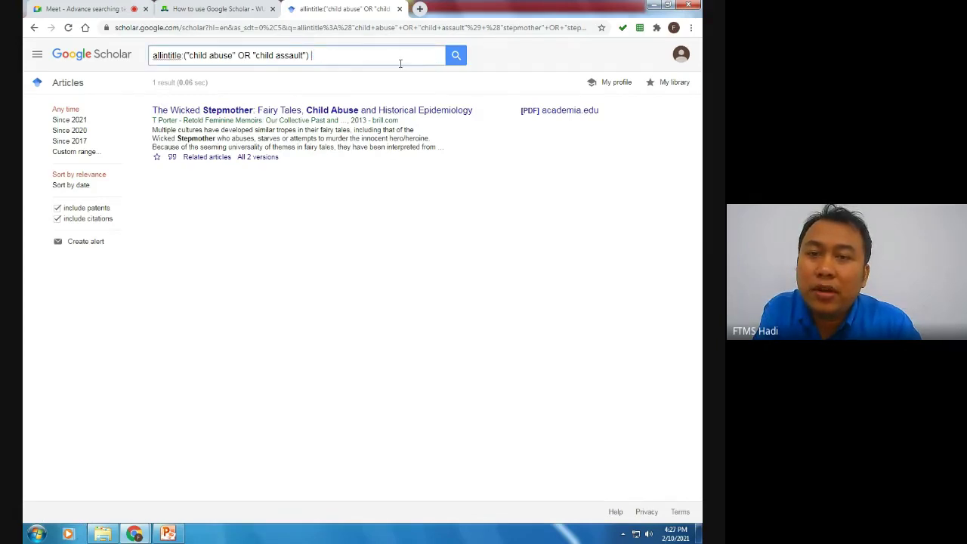
click(458, 65)
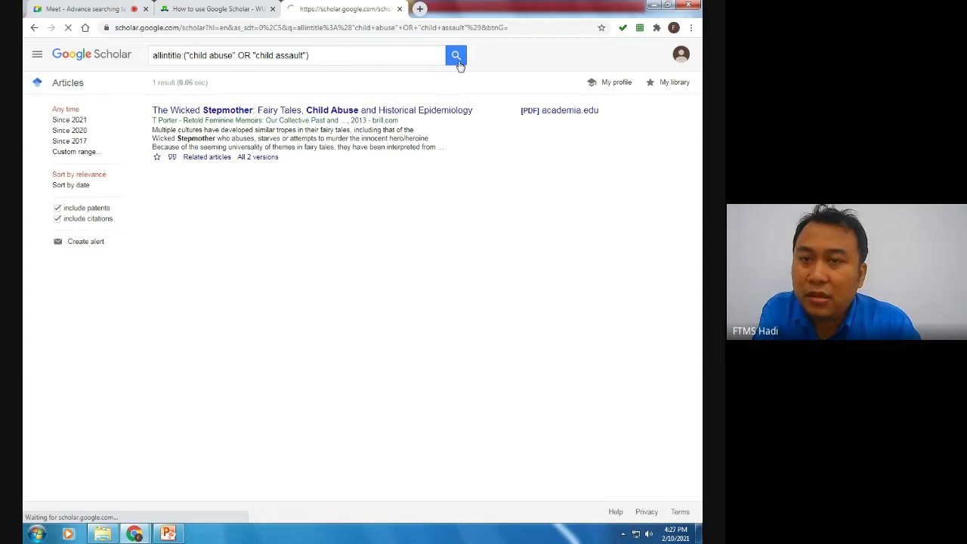
Step: Add the keyword group ("determinant*" OR "factors") to the allintitle child abuse query and run the search
click(380, 60)
text(("determinan)
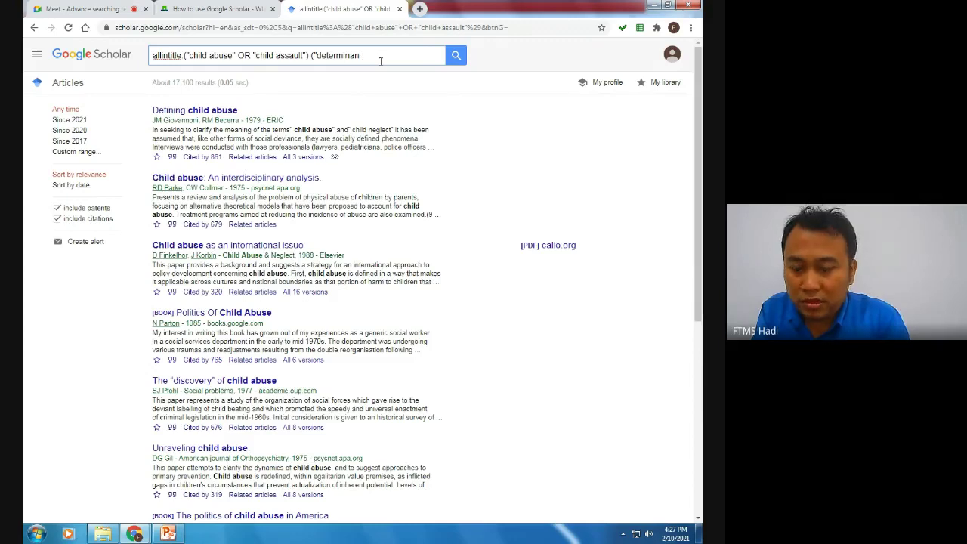
text(ts" OR ")
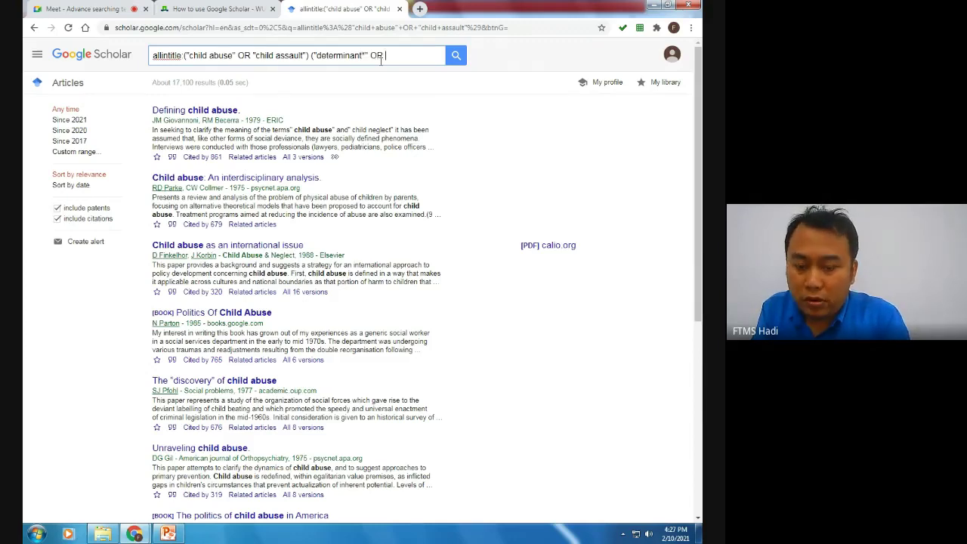
text(factors")
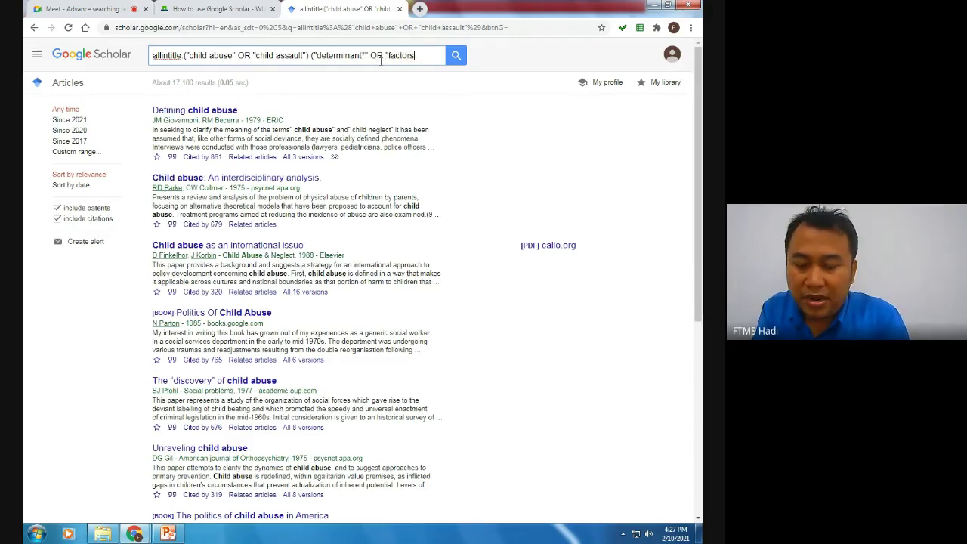
text())
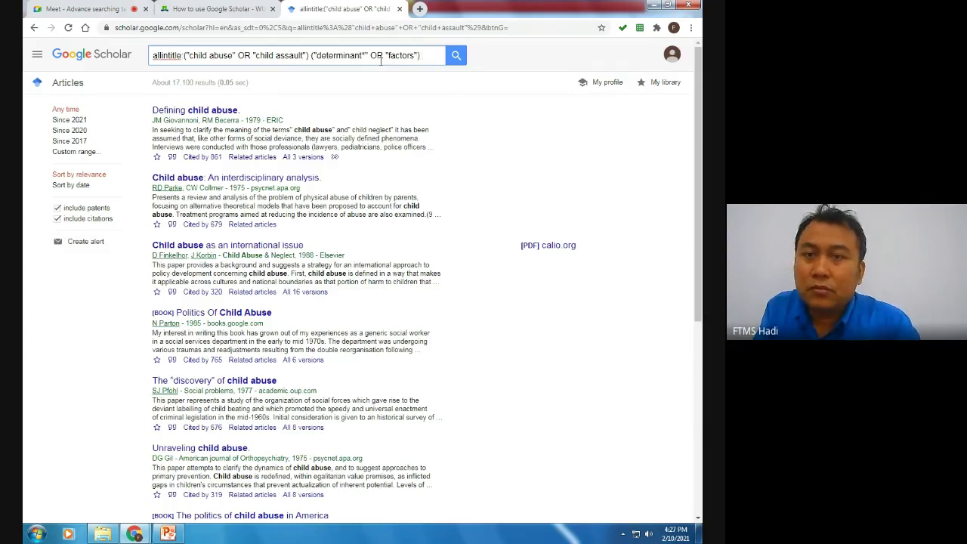
click(457, 61)
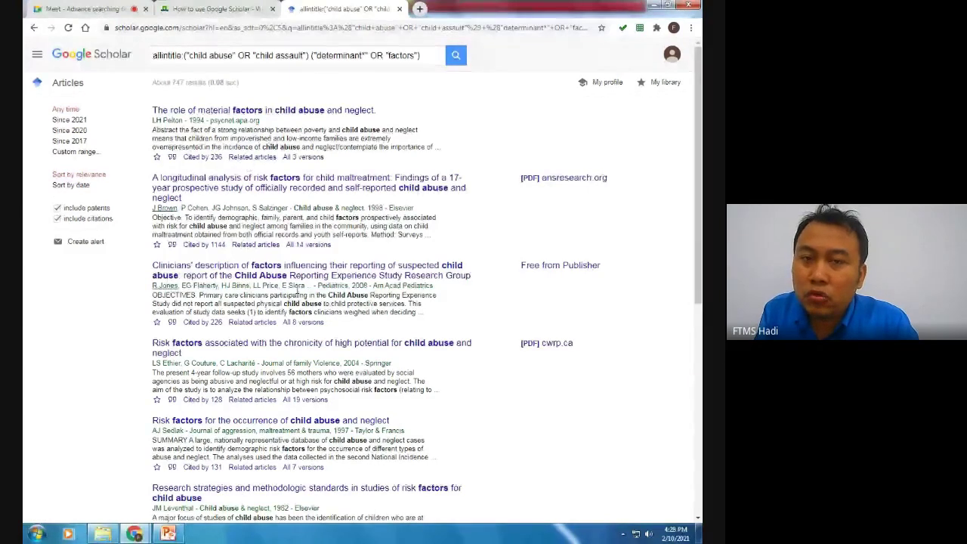
Step: Highlight the complete allintitle query and switch back to the Identification slide in PowerPoint
click(187, 60)
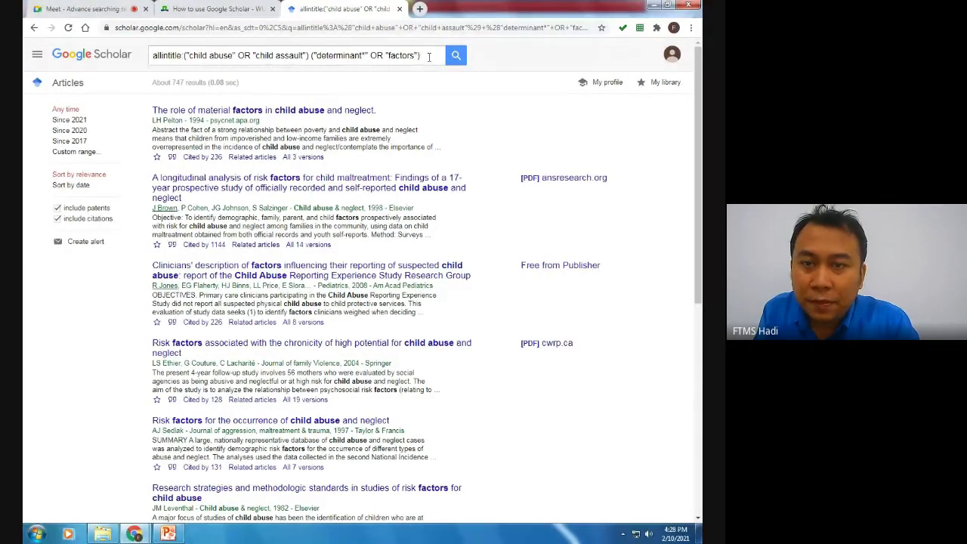
drag(425, 57, 115, 68)
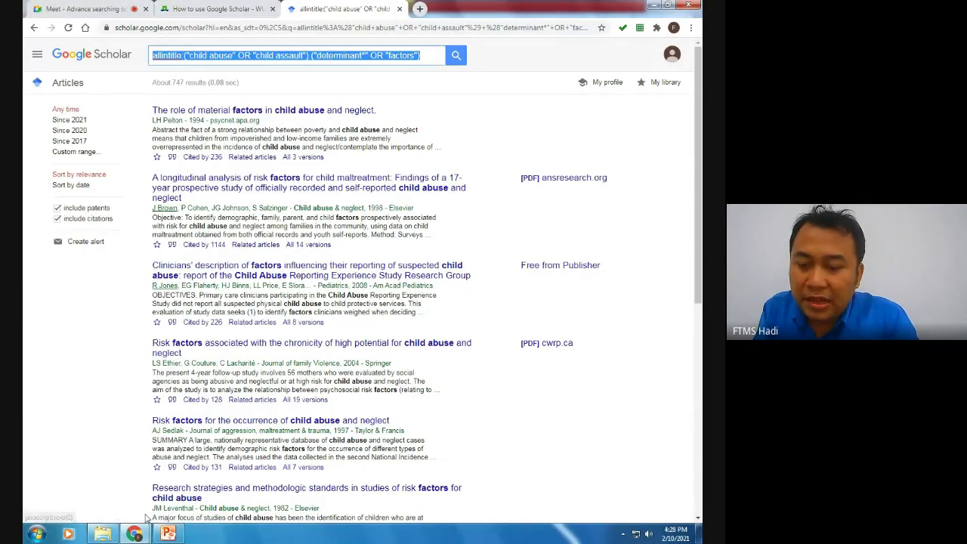
click(168, 535)
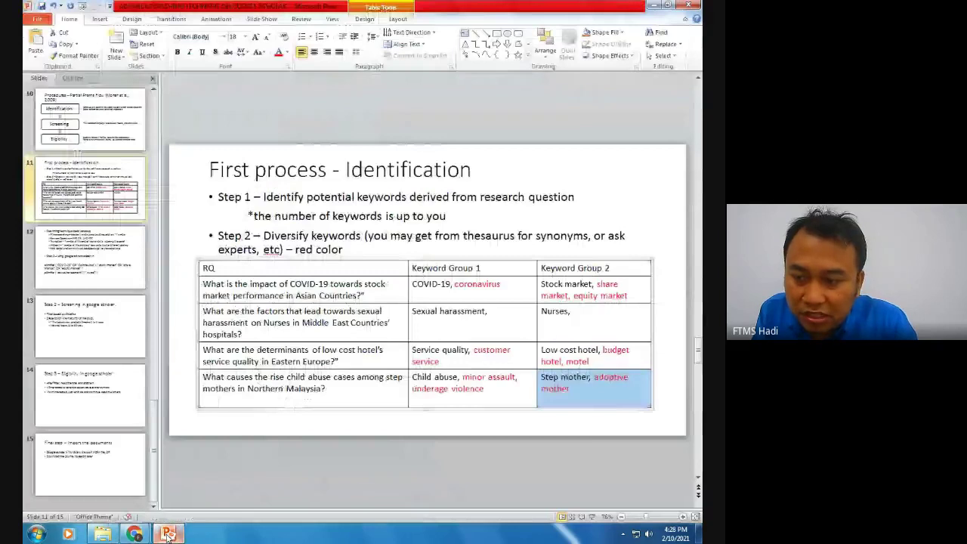
Step: Display the Step 2 Screening slide, switch to Google Scholar and filter the COVID-19 stock market results to the custom range 2016–2020
click(90, 321)
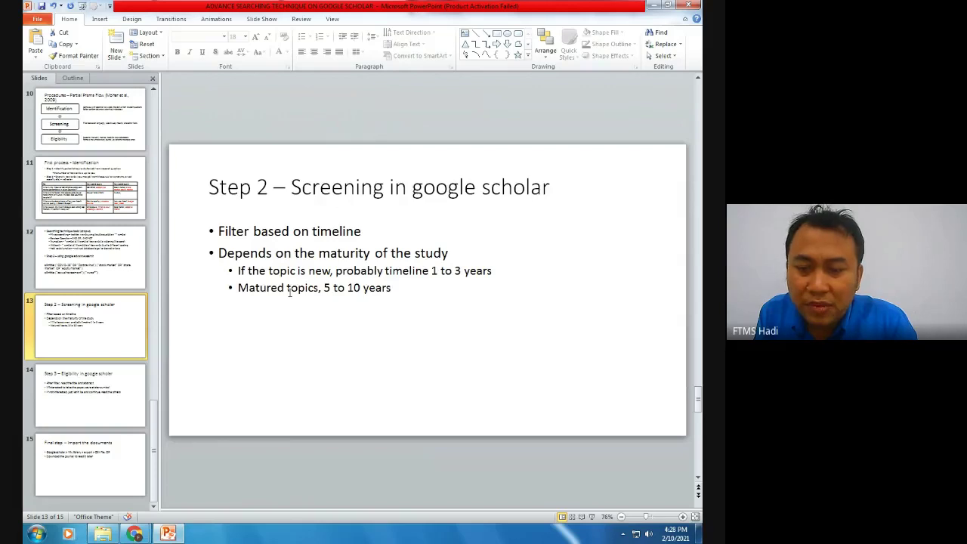
key(alt+Tab)
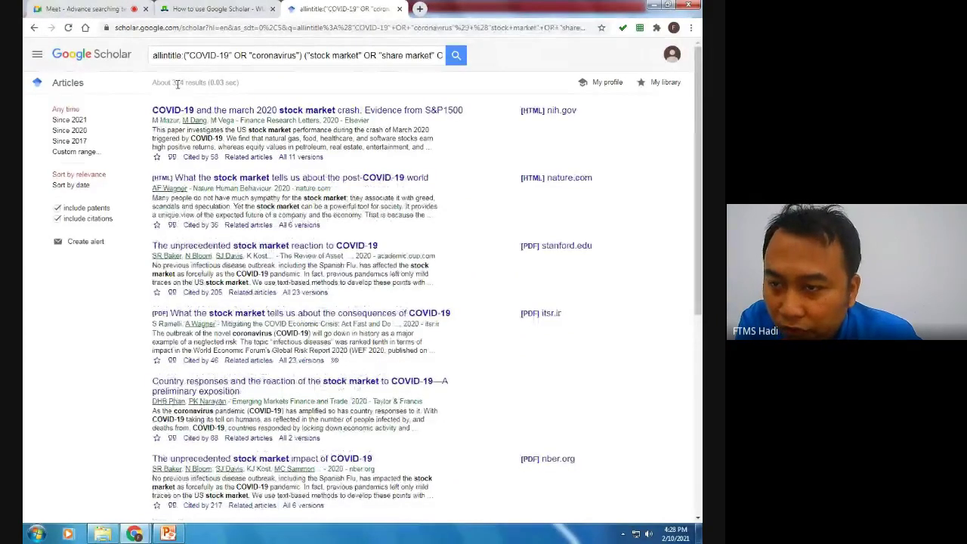
click(84, 154)
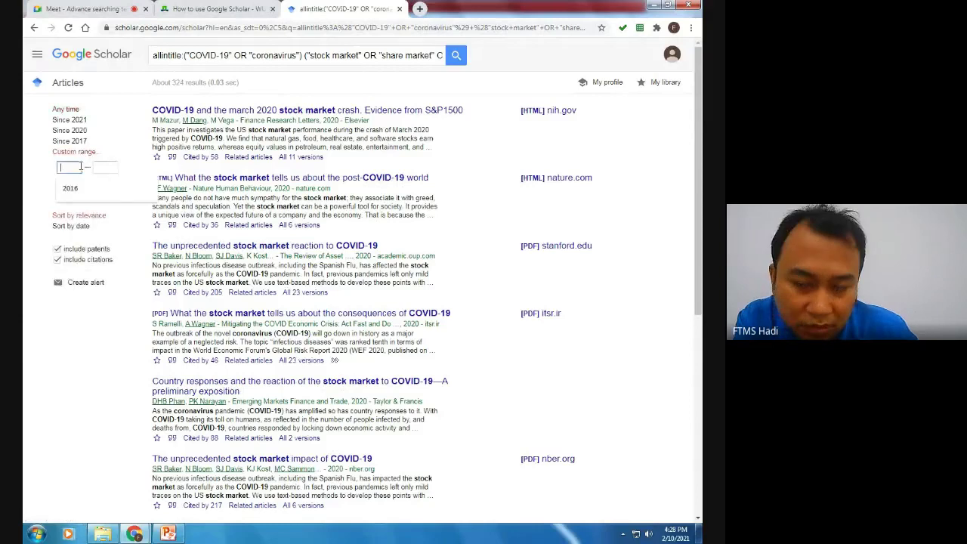
click(110, 198)
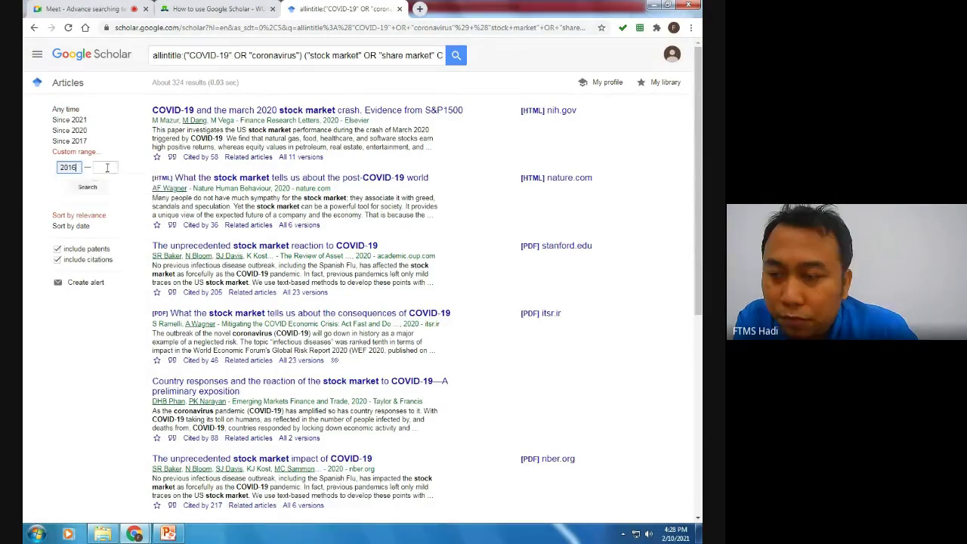
click(105, 167)
text(2020)
click(32, 193)
click(87, 188)
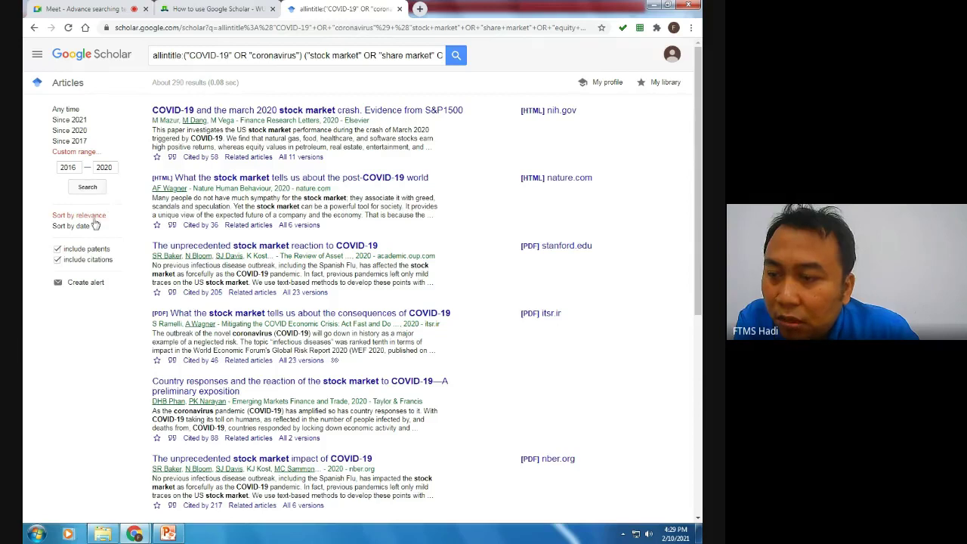
Step: Set the custom range's start year to 2017 and rerun the filtered search
click(78, 167)
key(BackSpace)
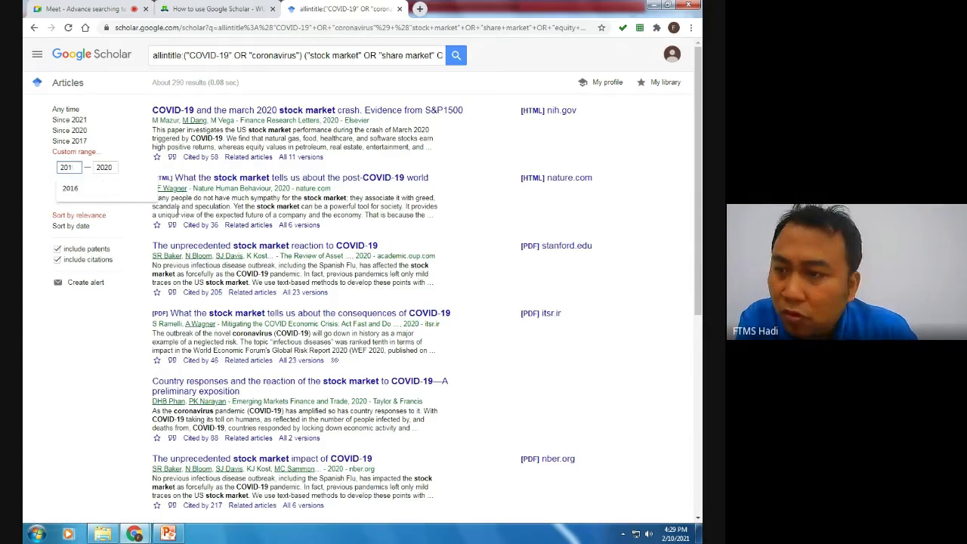
text(7)
click(91, 188)
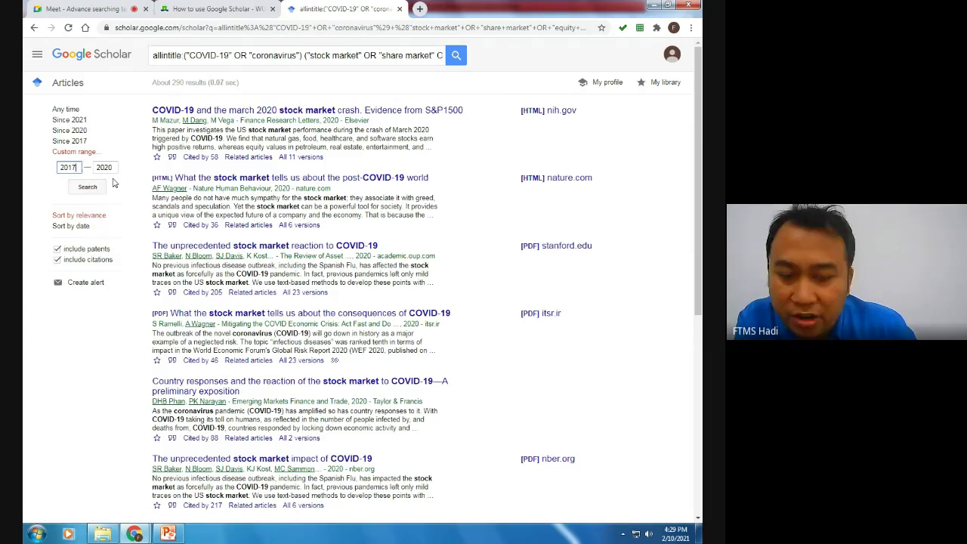
Step: Set the custom range's start year to 2019 and rerun the filtered search
key(BackSpace)
key(BackSpace)
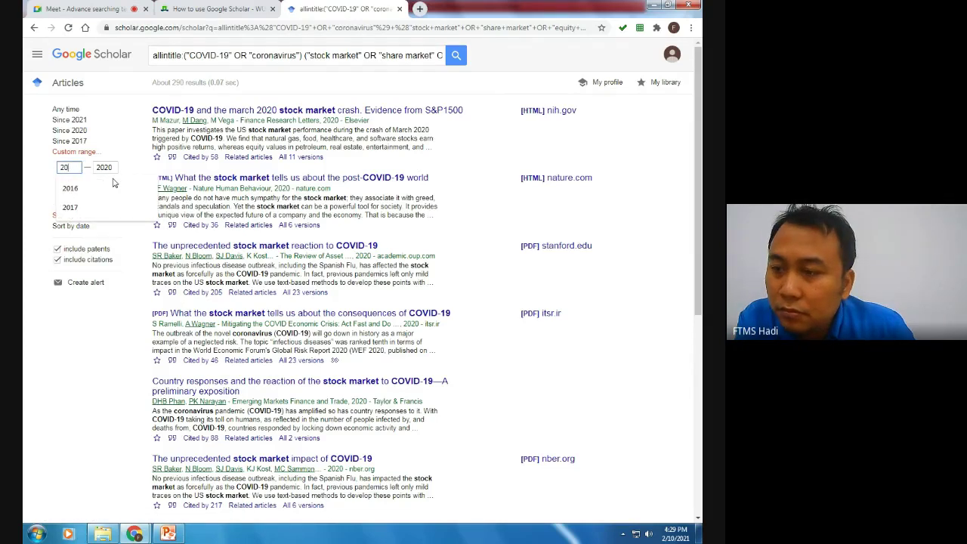
text(19)
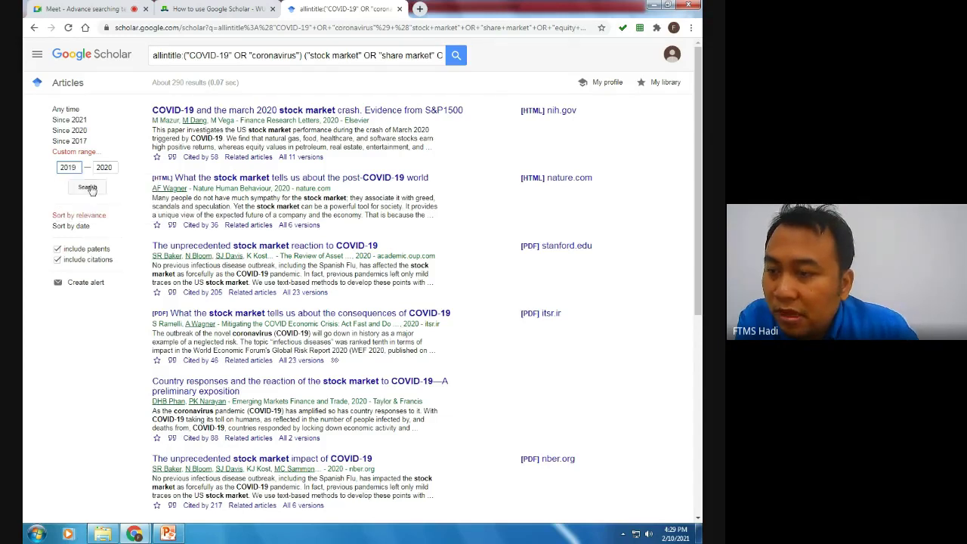
click(88, 187)
Step: Set the custom range's start year to 2016 and rerun the filtered search
click(76, 167)
key(BackSpace)
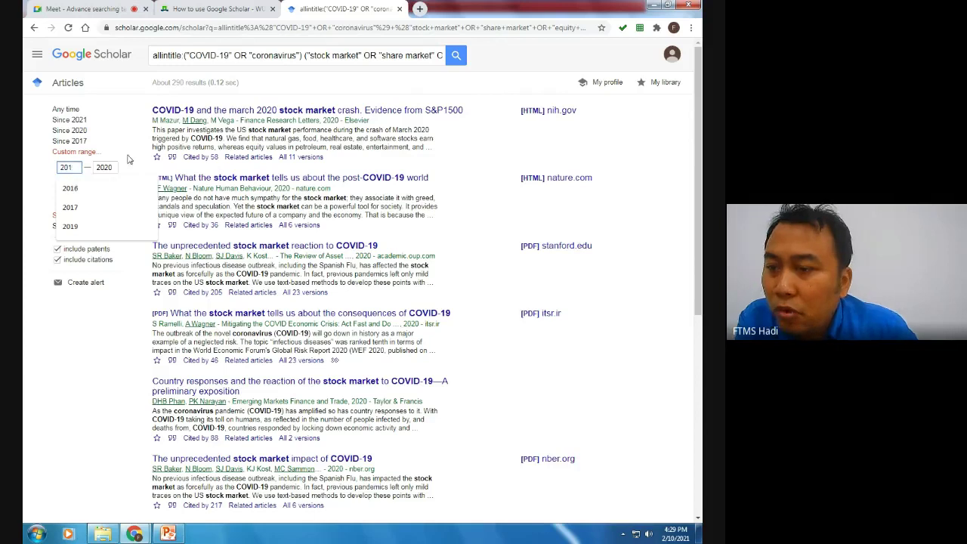
key(BackSpace)
text(2)
key(BackSpace)
text(15)
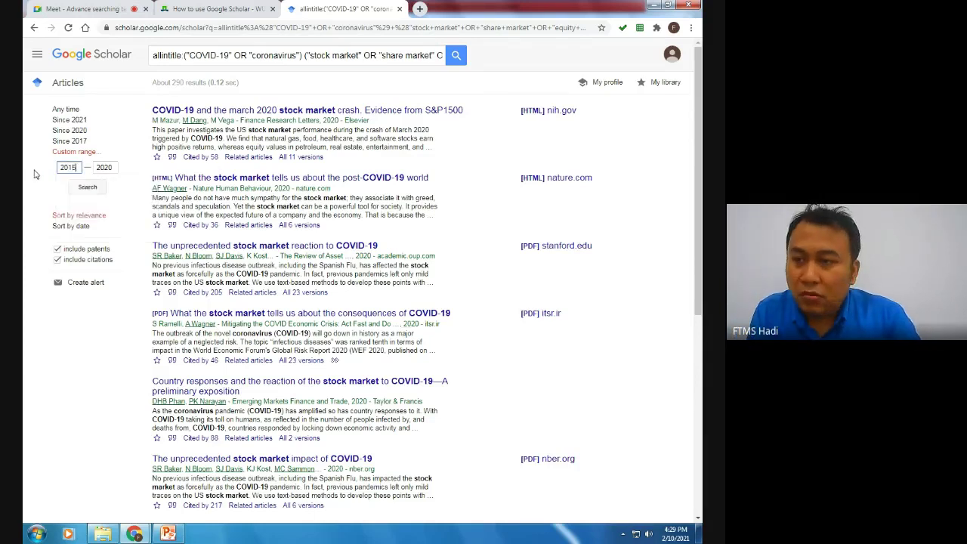
key(BackSpace)
key(Return)
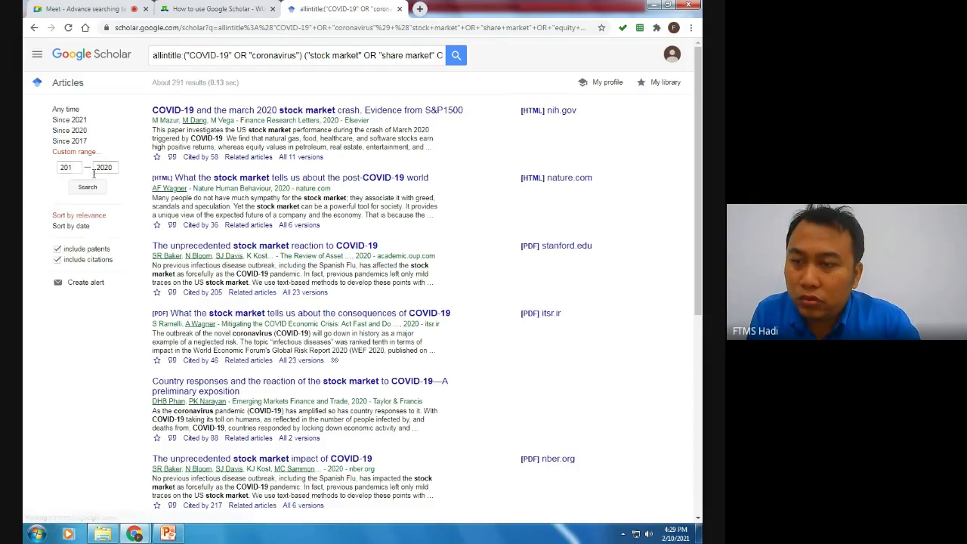
text(6)
key(Return)
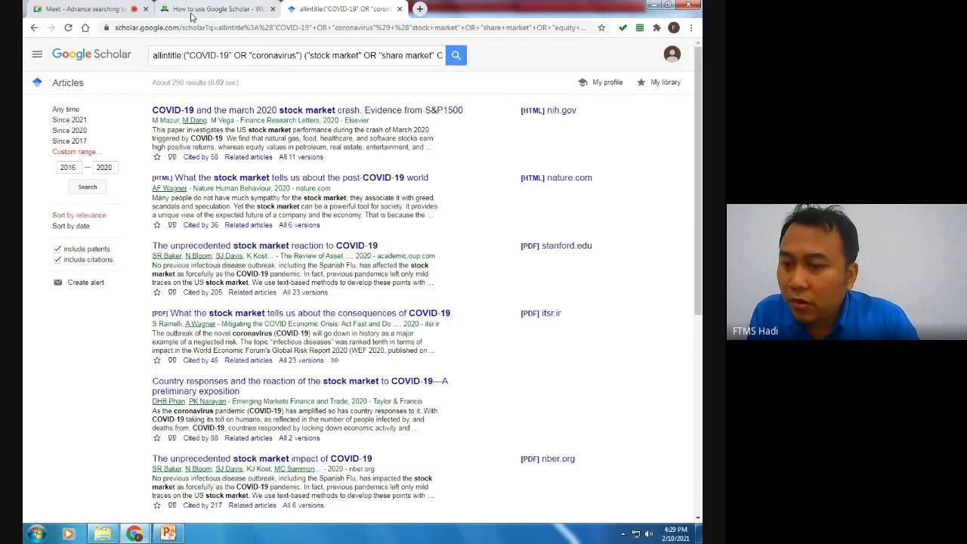
Step: Review the Filetype and Combine tips in the How to use Google Scholar guide, highlighting the filetype:pdf and ext:pdf examples
click(194, 9)
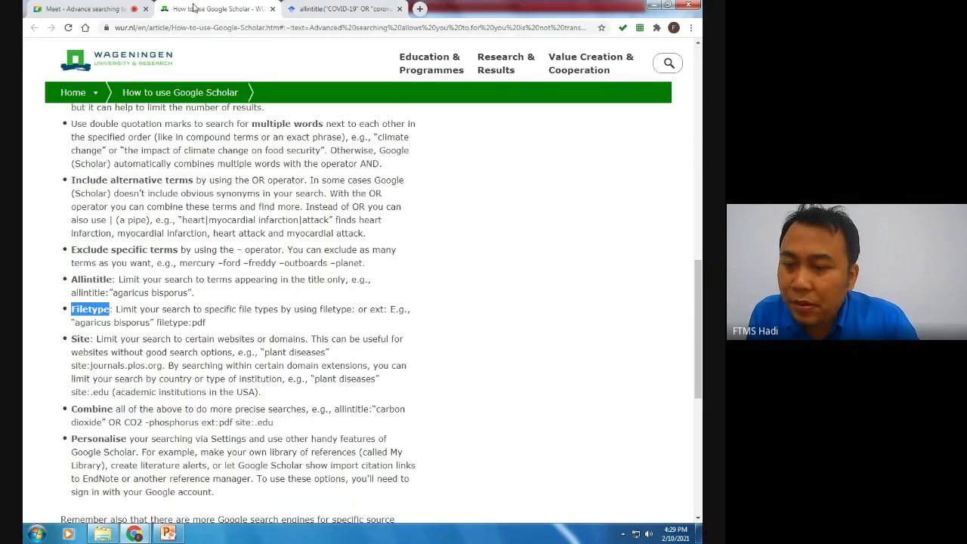
scroll(173, 256, down, 1)
drag(76, 256, 172, 256)
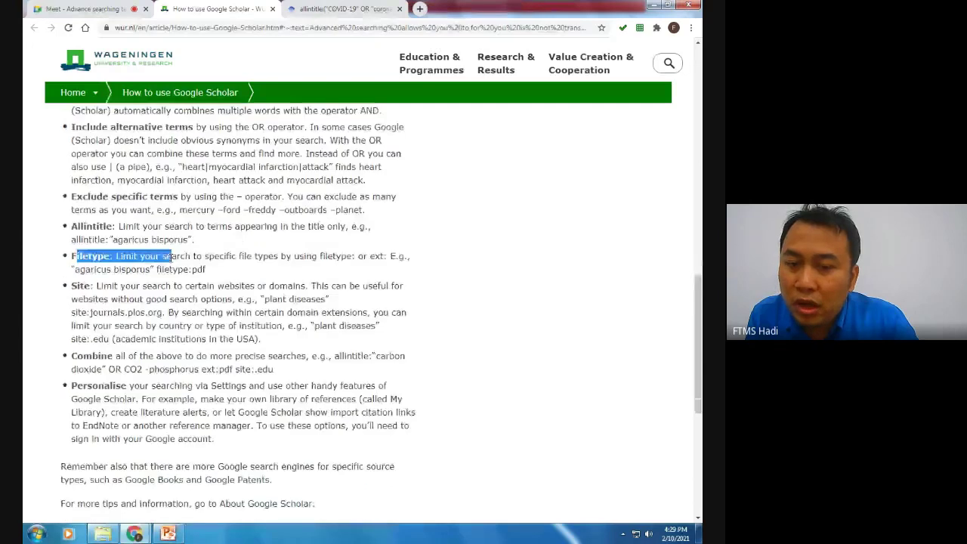
click(173, 272)
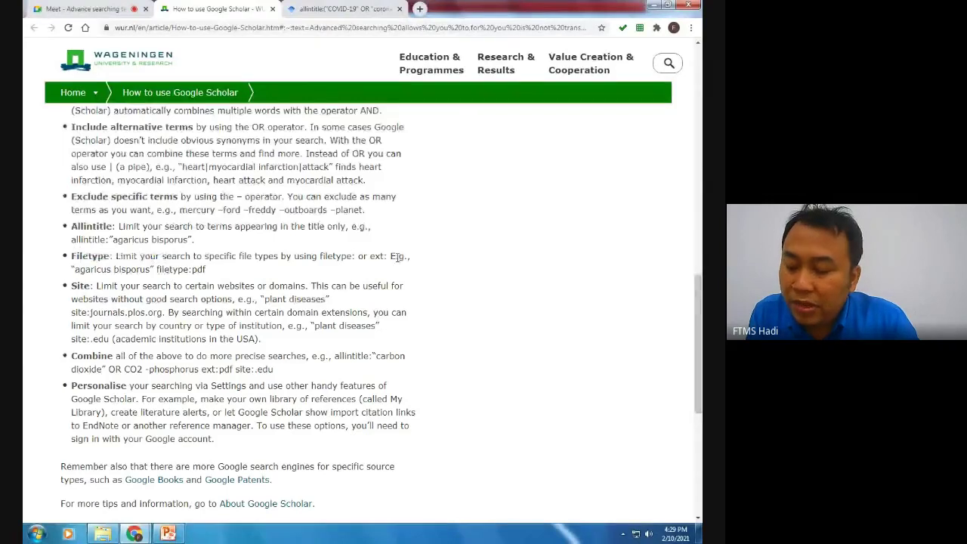
double_click(396, 257)
drag(207, 270, 153, 270)
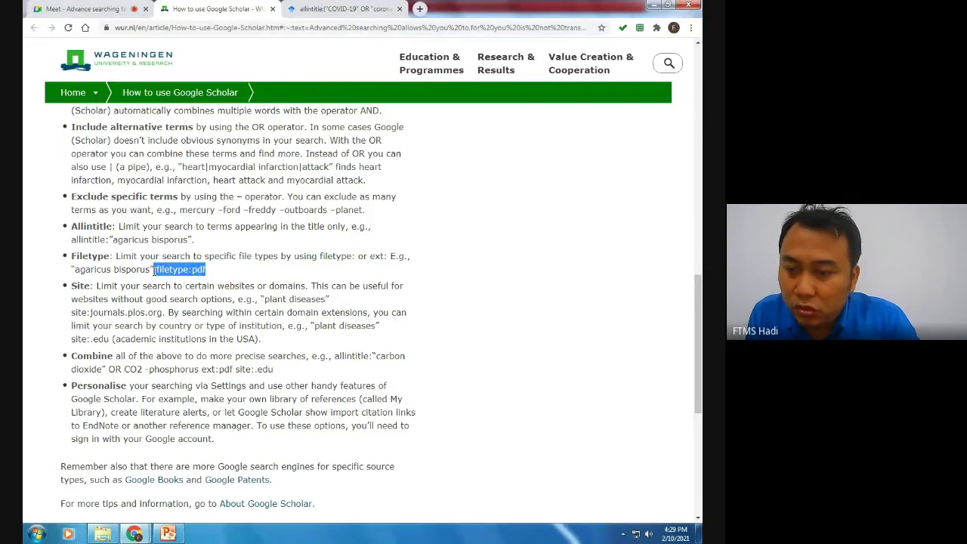
click(198, 272)
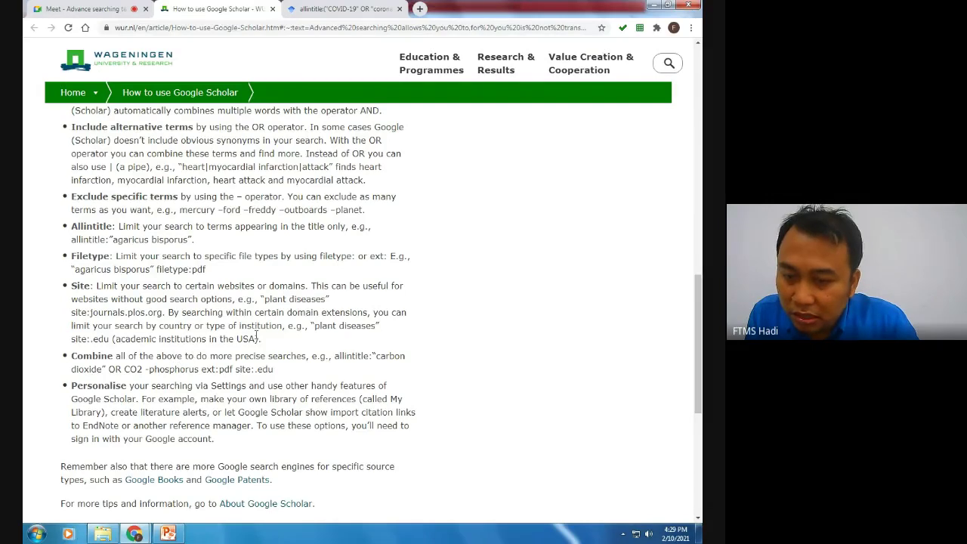
scroll(252, 367, down, 1)
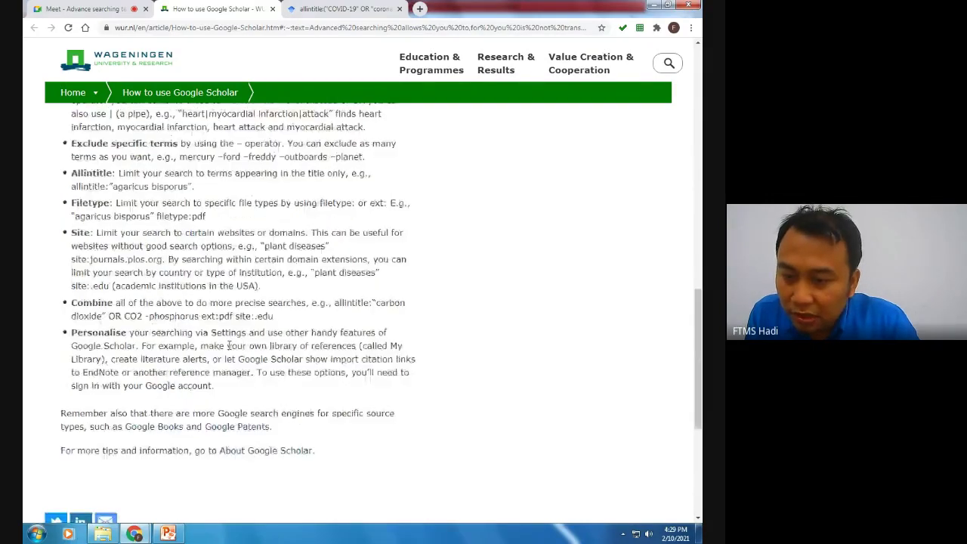
drag(201, 316, 234, 317)
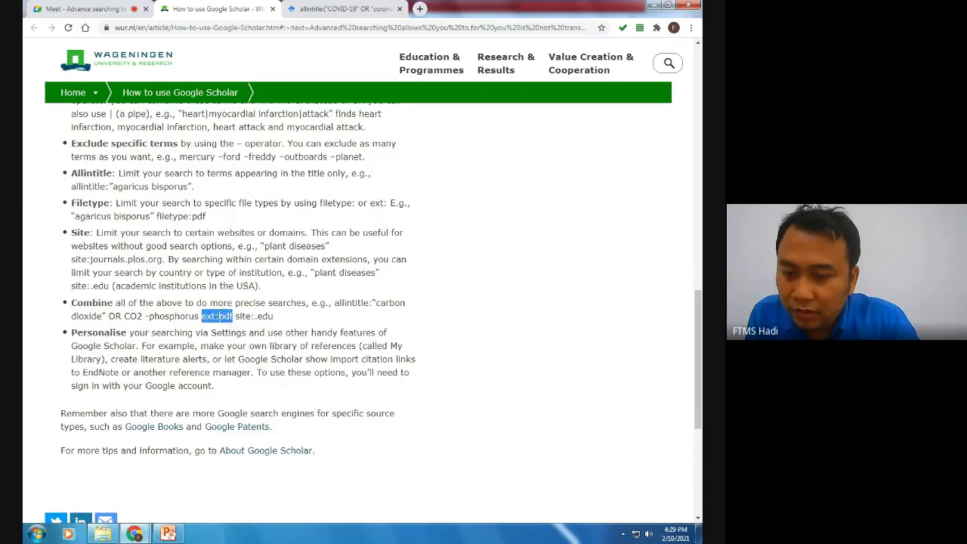
Step: Append (ext:pdf) to the end of the allintitle COVID-19 stock market query in Google Scholar and run the search
click(337, 6)
key(Right)
key(Right)
key(Right)
key(Right)
key(Right)
key(Right)
key(Right)
key(Right)
key(Right)
key(Right)
key(Right)
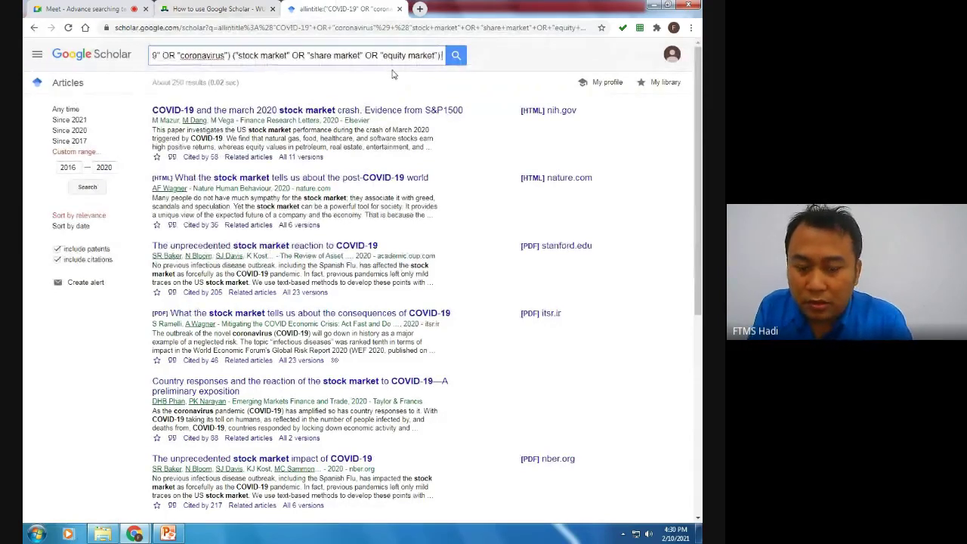
text(()
text(ext)
text( p)
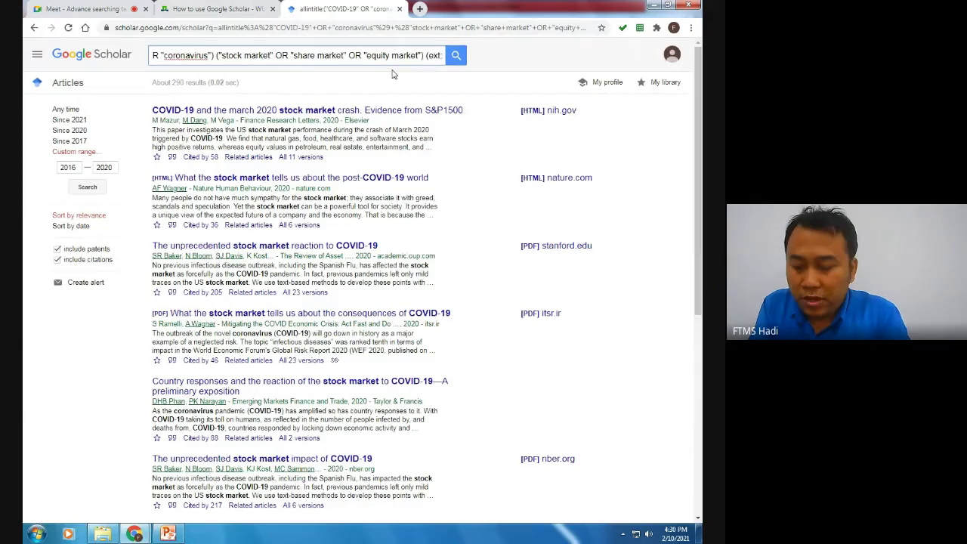
text(df))
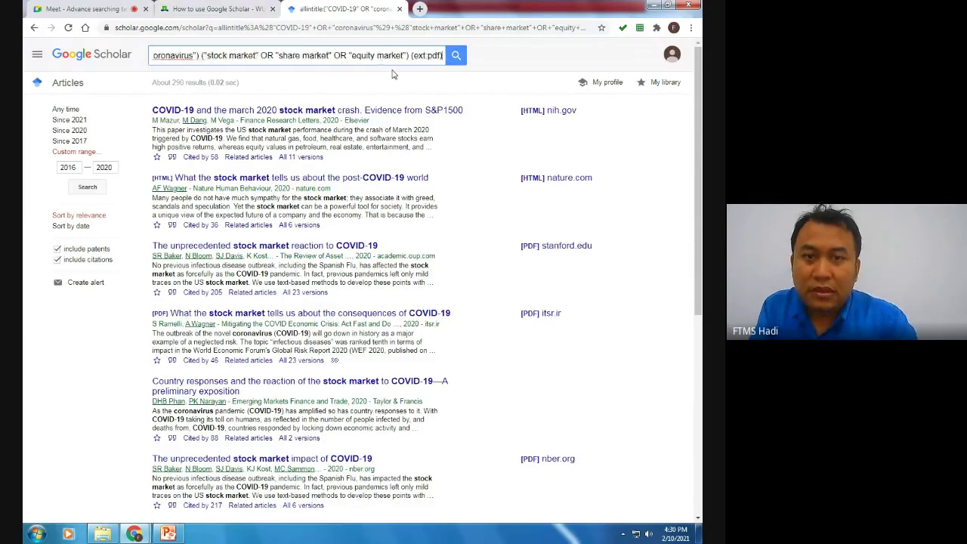
click(454, 58)
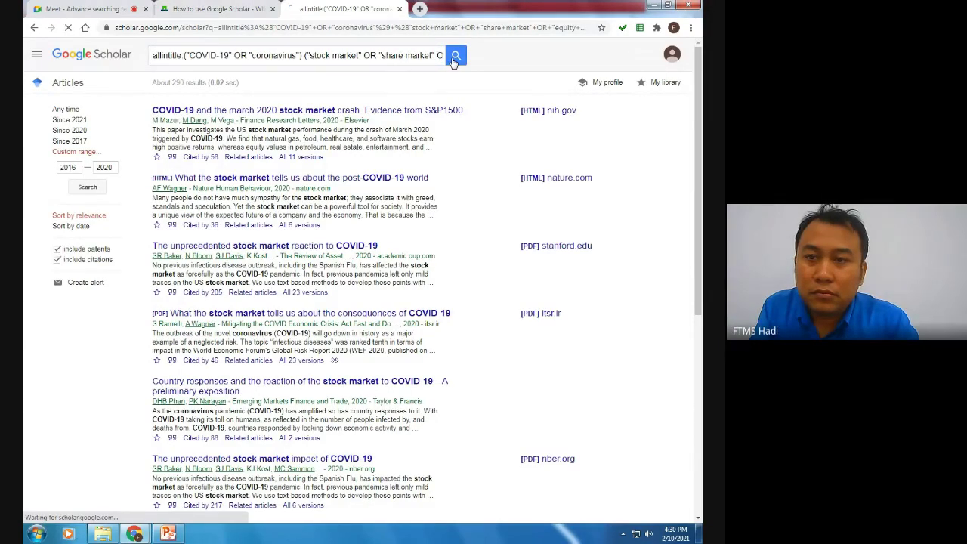
Step: Remove the parentheses around ext:pdf in the allintitle query and rerun the search
click(429, 58)
key(Right)
key(Right)
key(Right)
key(Right)
key(Right)
key(Right)
key(Right)
key(Right)
key(Right)
key(Right)
key(Right)
key(Right)
key(Right)
key(Right)
key(Right)
key(Right)
key(Right)
key(Right)
key(Right)
key(Right)
key(BackSpace)
key(Left)
key(Left)
key(Left)
key(Left)
key(Left)
key(Left)
key(Left)
key(BackSpace)
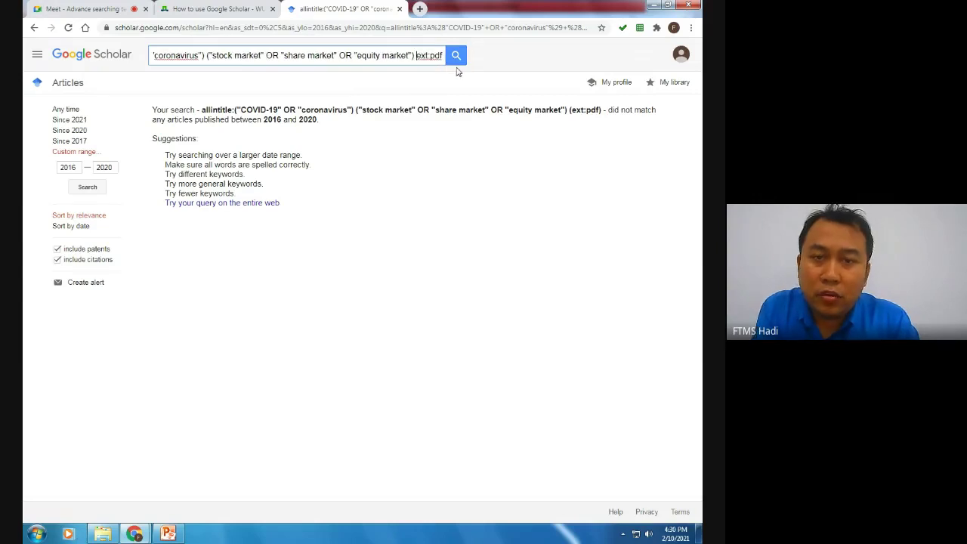
click(456, 56)
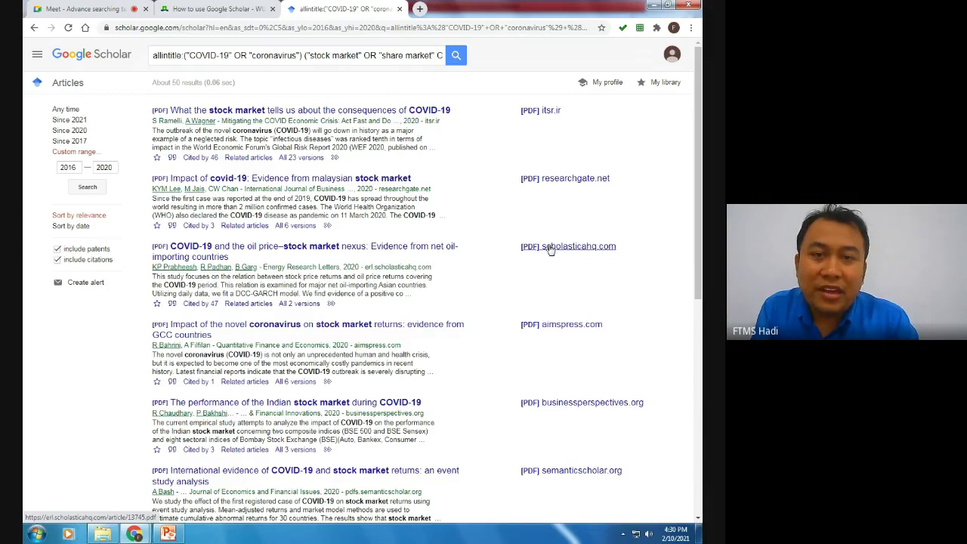
Step: Open the first result's itsr.ir PDF in a new tab, compare it with the ext:pdf query, and close the PDF
scroll(550, 249, down, 1)
scroll(549, 249, up, 1)
middle_click(541, 111)
click(486, 10)
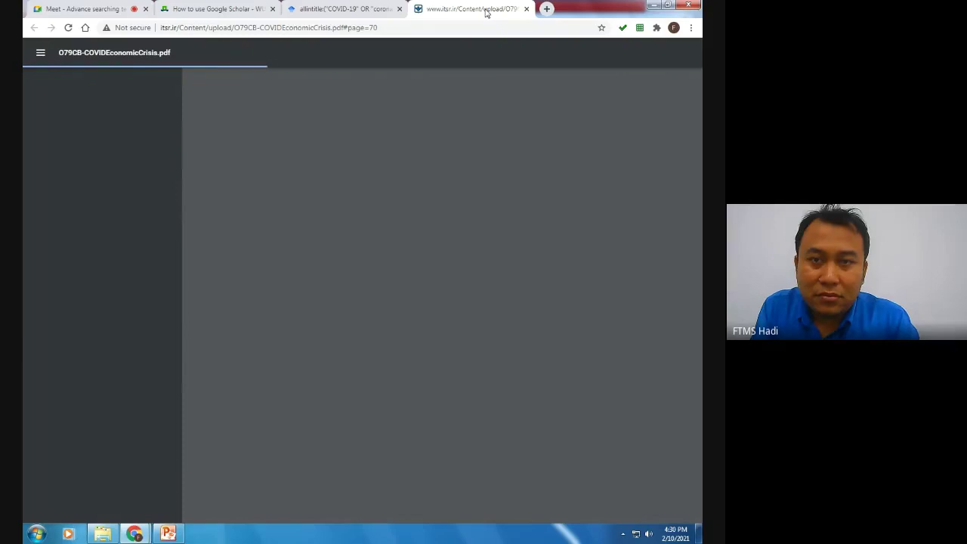
click(339, 10)
click(442, 56)
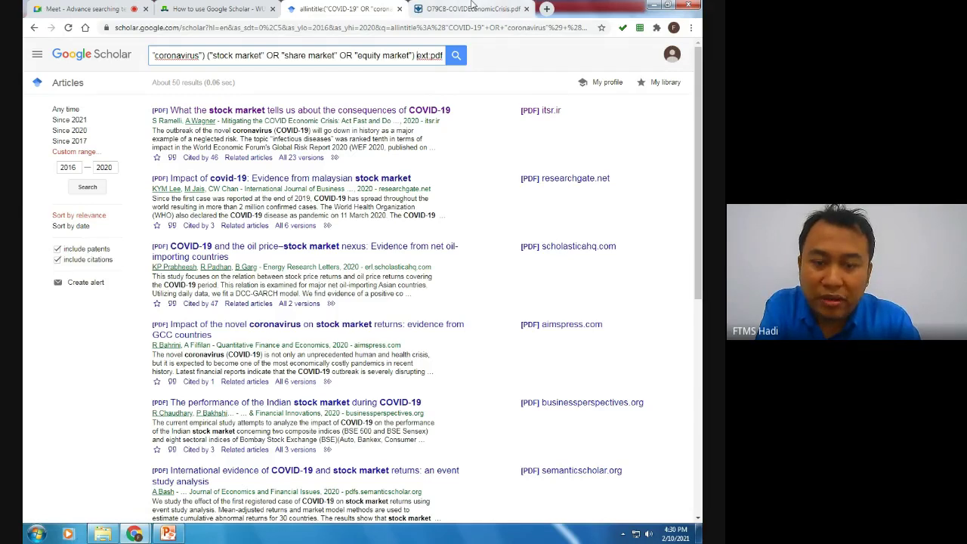
click(473, 7)
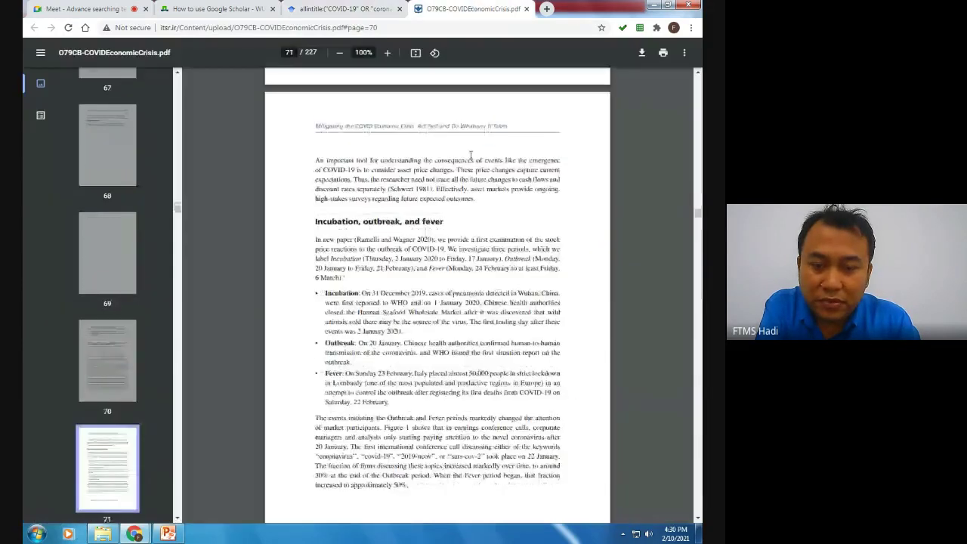
click(526, 9)
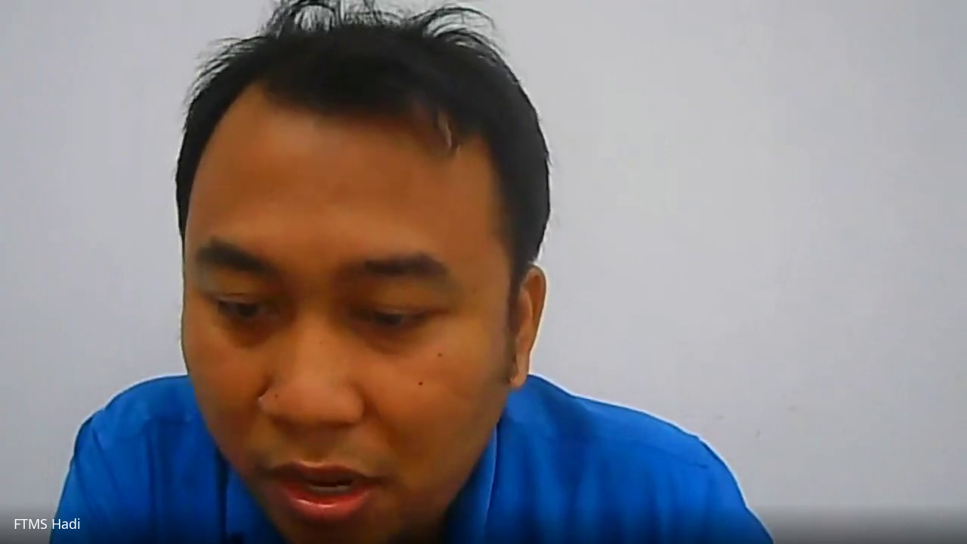
Step: Look through the first page of PDF results and switch to the Step 2 Screening slide in PowerPoint
scroll(315, 253, down, 1)
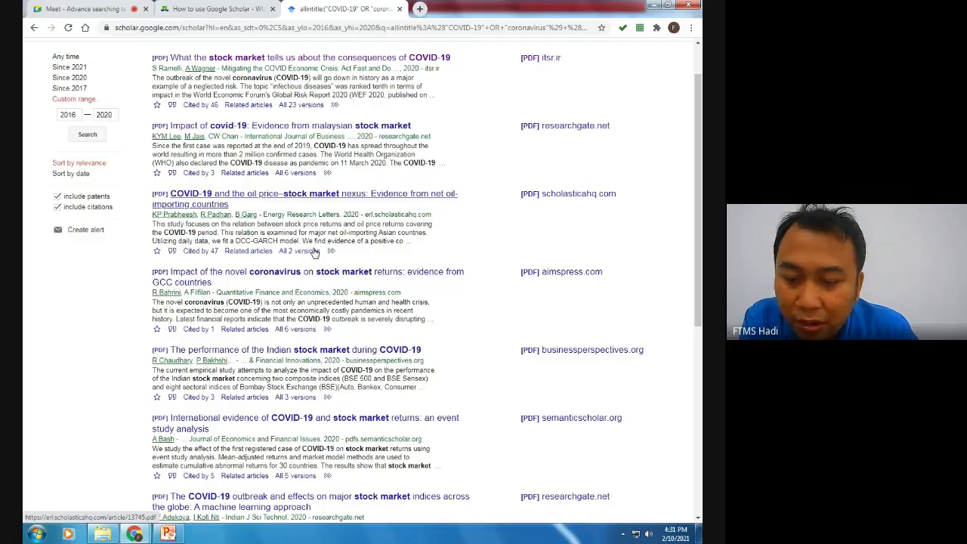
scroll(317, 264, down, 2)
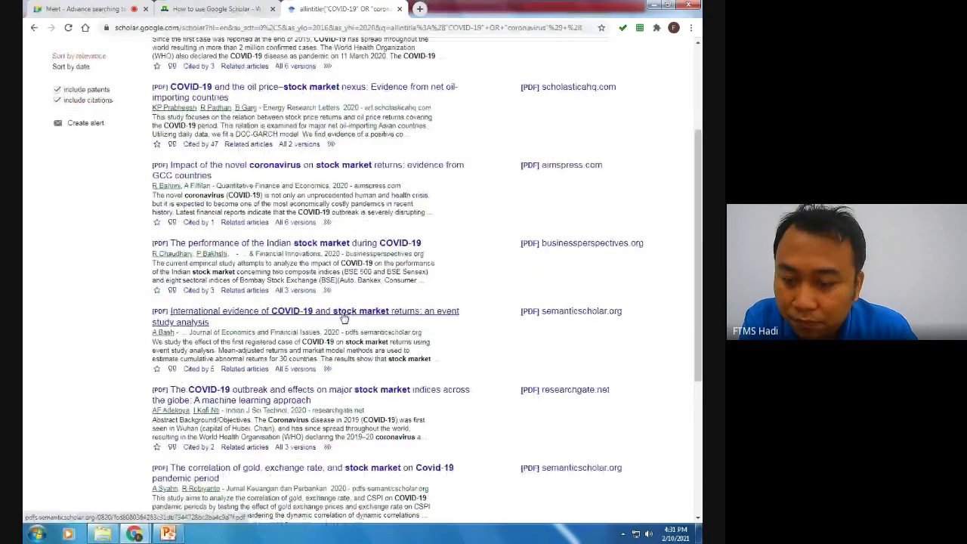
scroll(343, 318, down, 4)
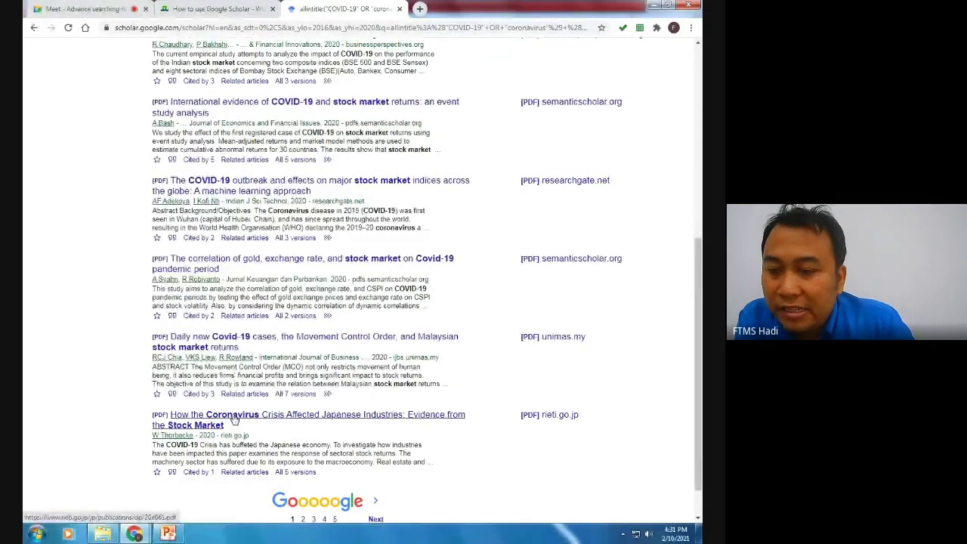
scroll(234, 419, up, 5)
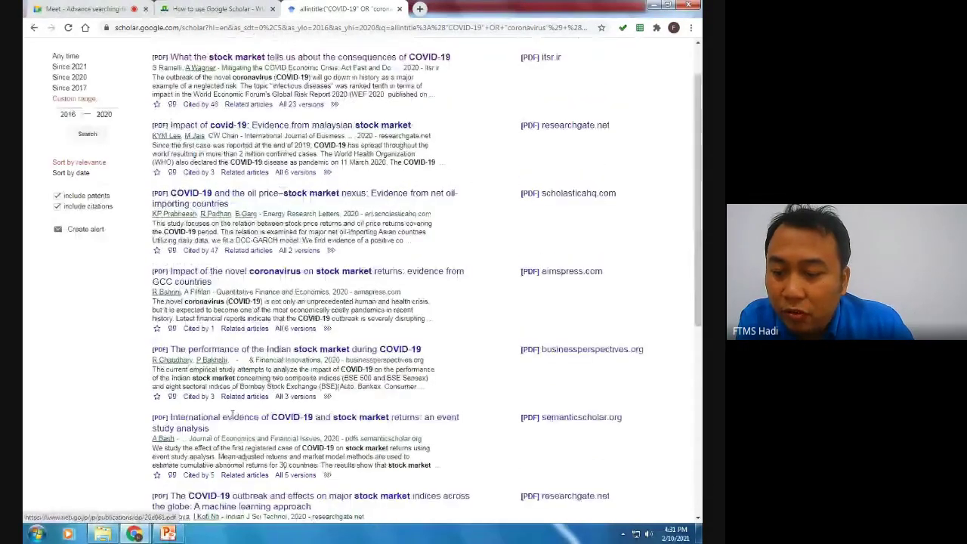
scroll(233, 413, up, 1)
click(176, 535)
mouse_move(135, 534)
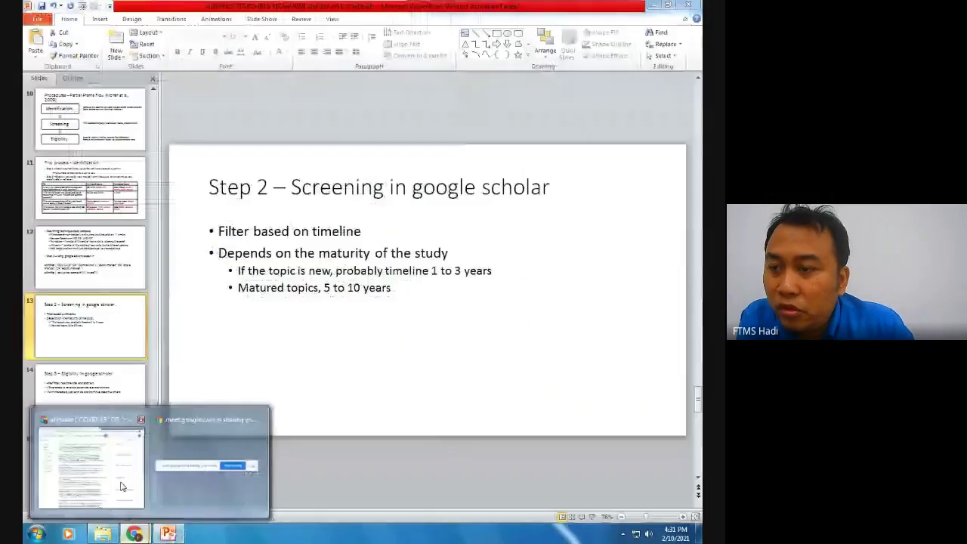
Step: Check the Google Scholar results and display the Step 3 – Eligibility slide in PowerPoint
click(121, 486)
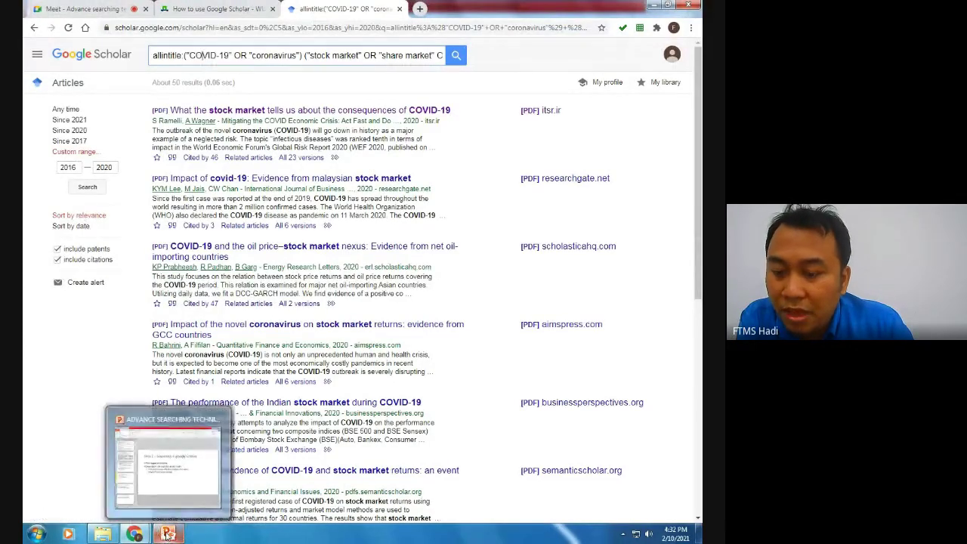
click(163, 534)
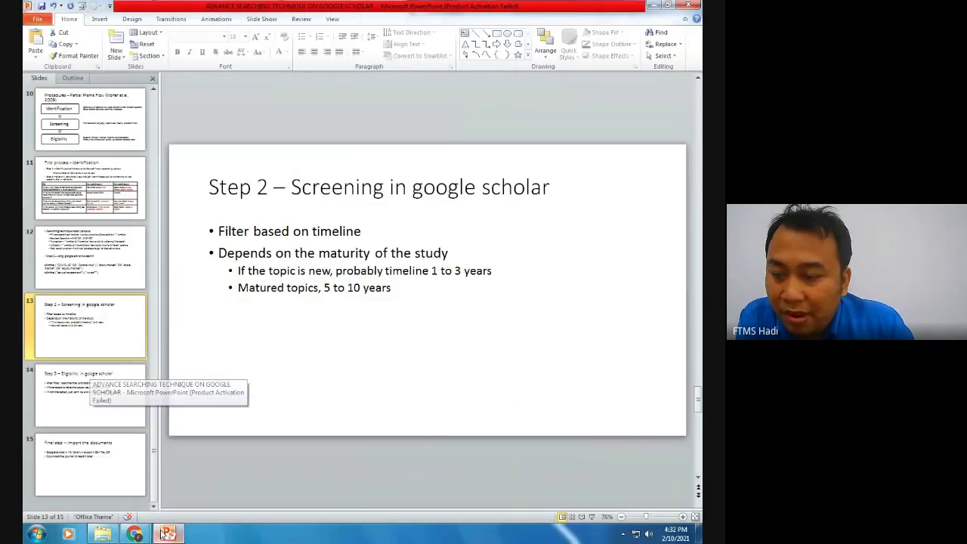
key(Page_Down)
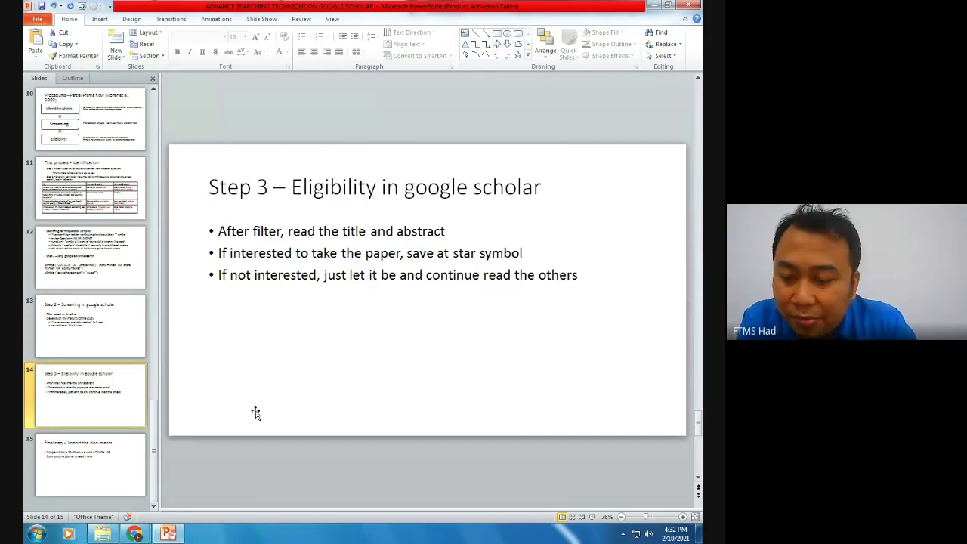
Step: Switch to Google Scholar in Chrome, open the Malaysian stock market result's PDF in a new tab, read its abstract, and close the opened tabs
mouse_move(134, 533)
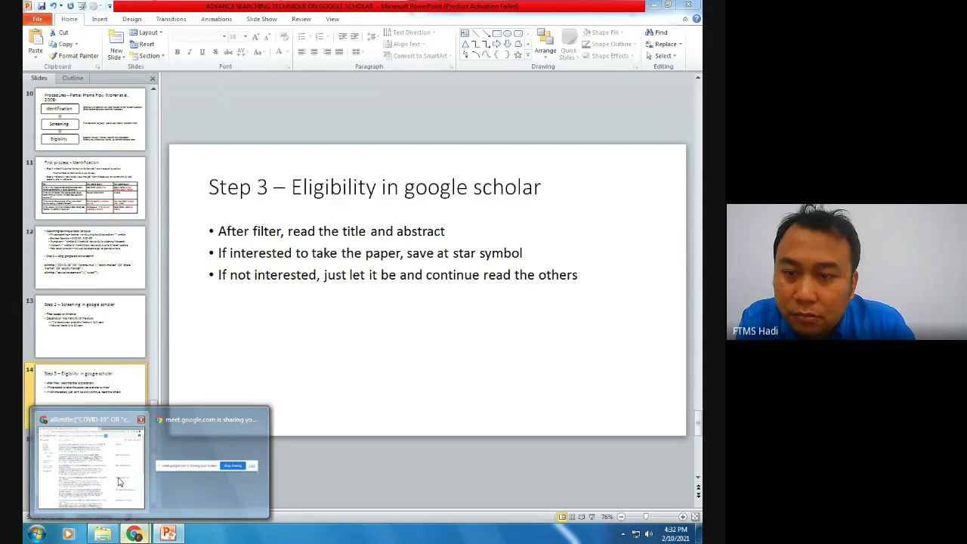
click(118, 482)
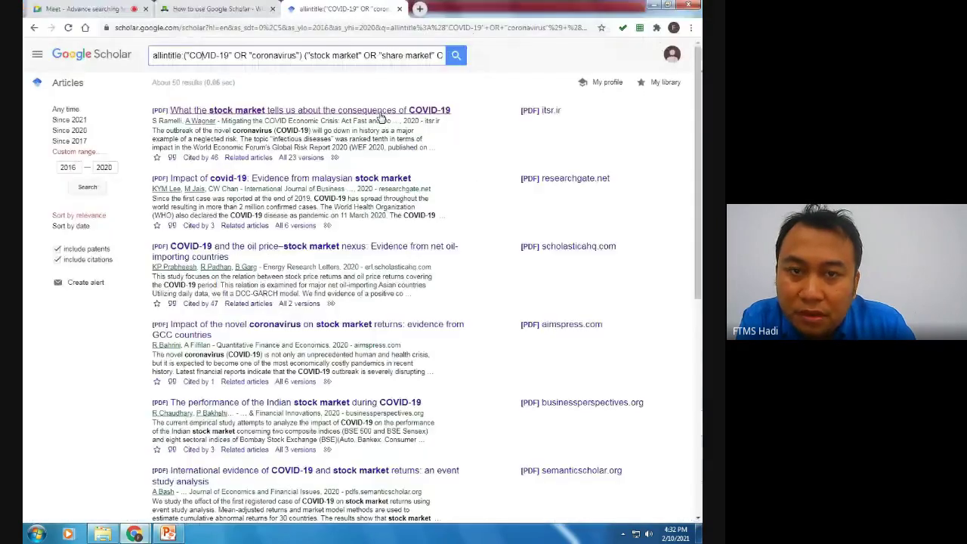
right_click(309, 181)
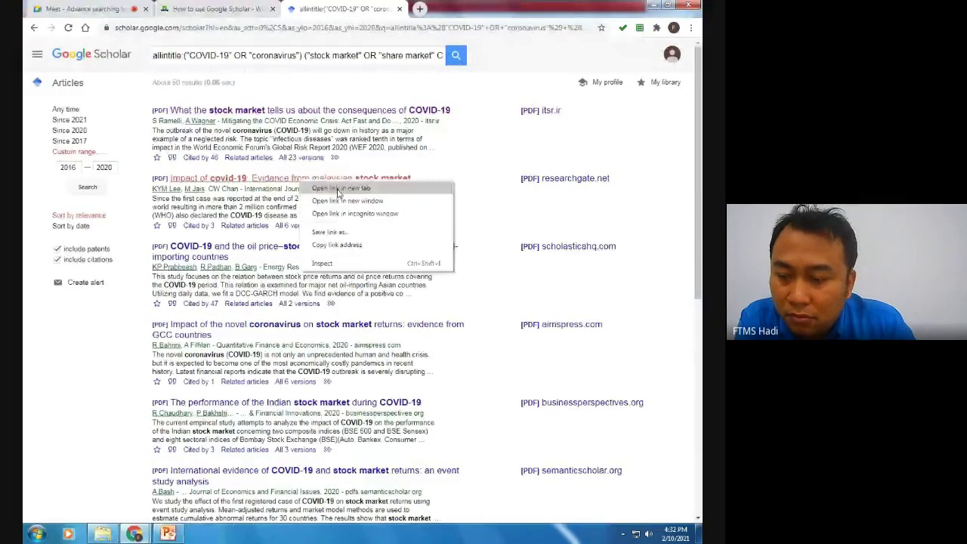
click(340, 188)
click(472, 8)
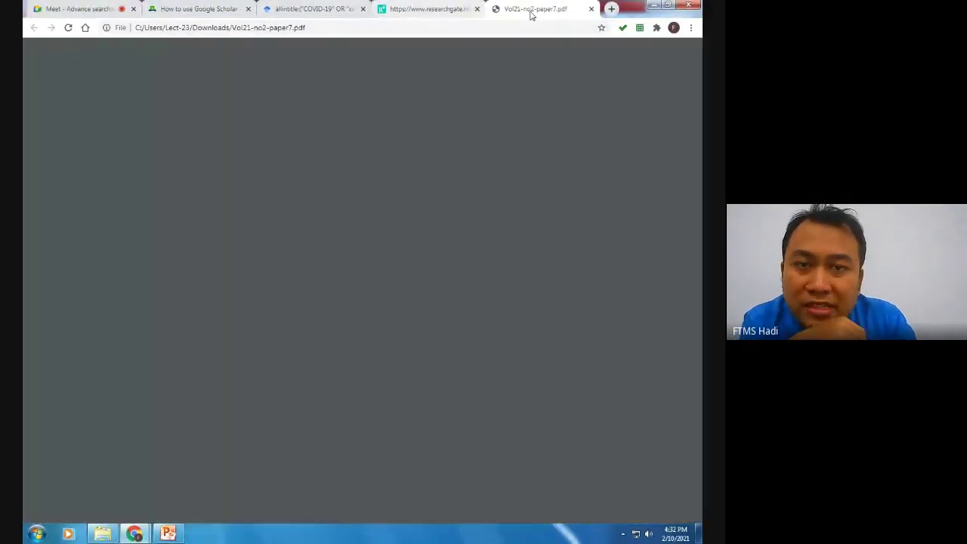
scroll(492, 151, down, 6)
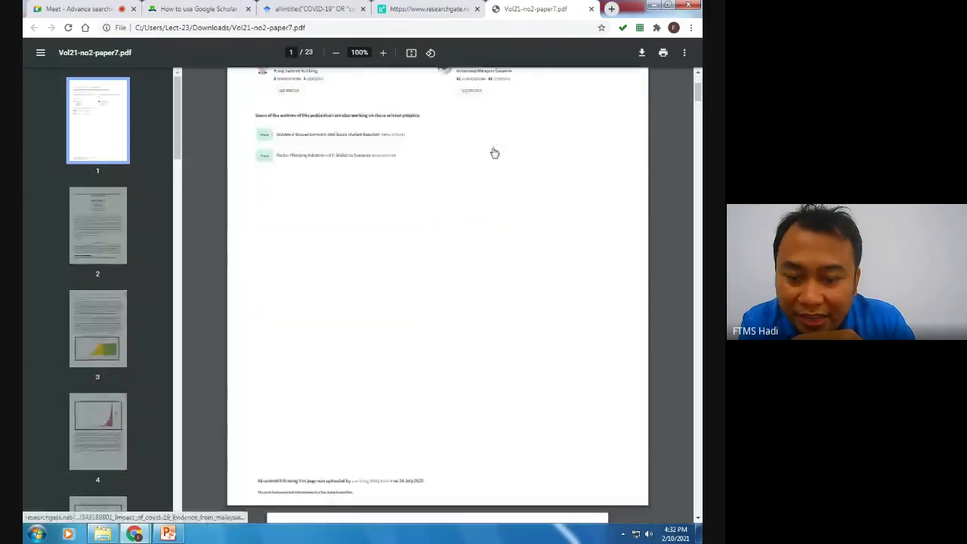
scroll(494, 153, down, 3)
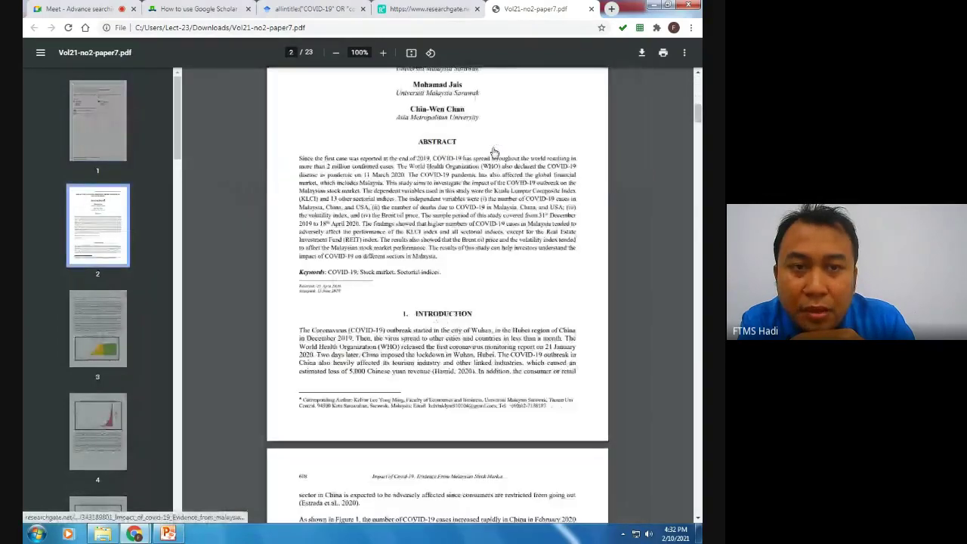
click(591, 8)
click(527, 9)
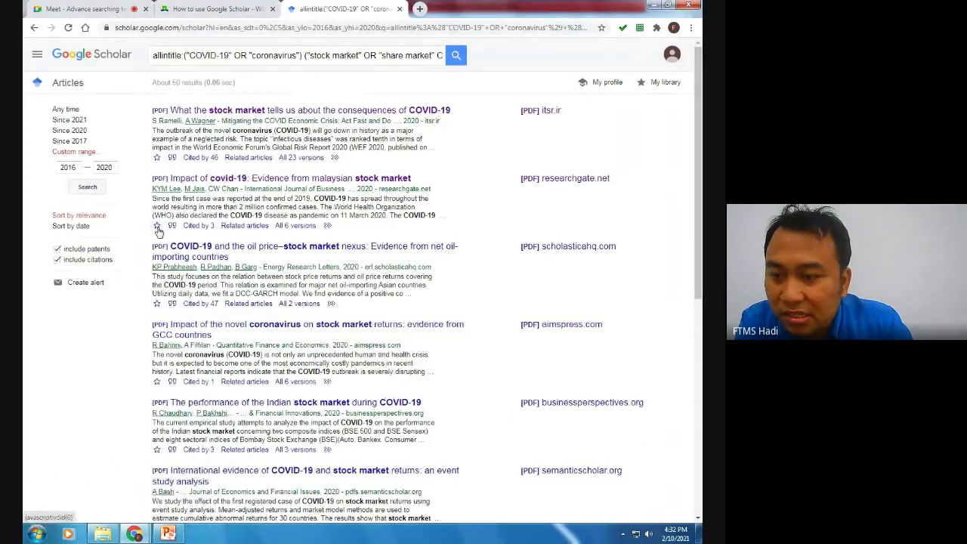
Step: Save the Malaysian stock market article and the GCC countries stock market returns article to the Scholar library
click(156, 225)
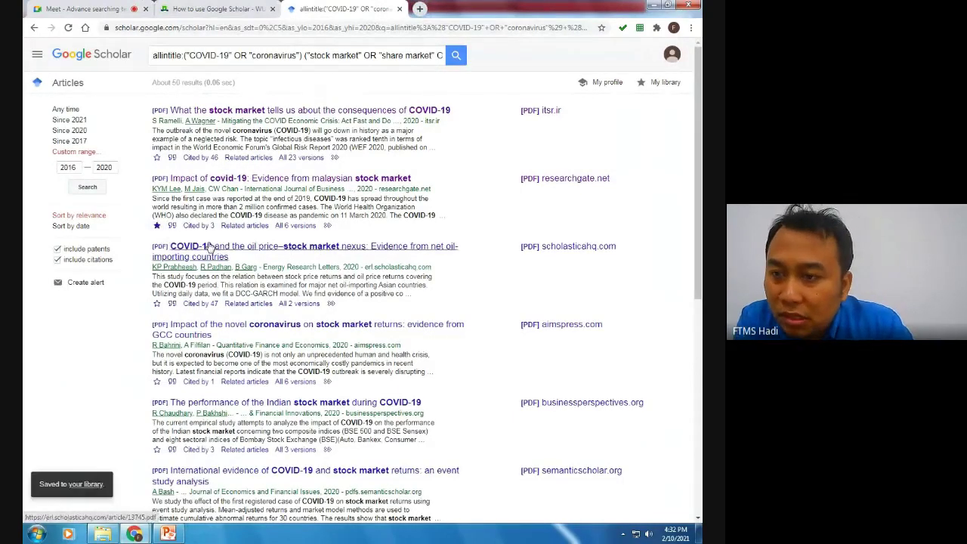
scroll(210, 247, down, 2)
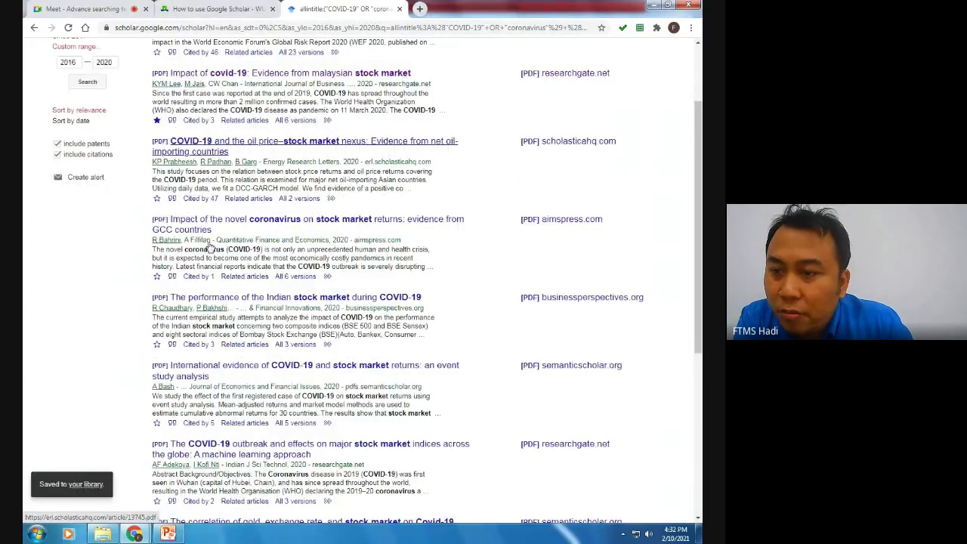
scroll(159, 178, up, 1)
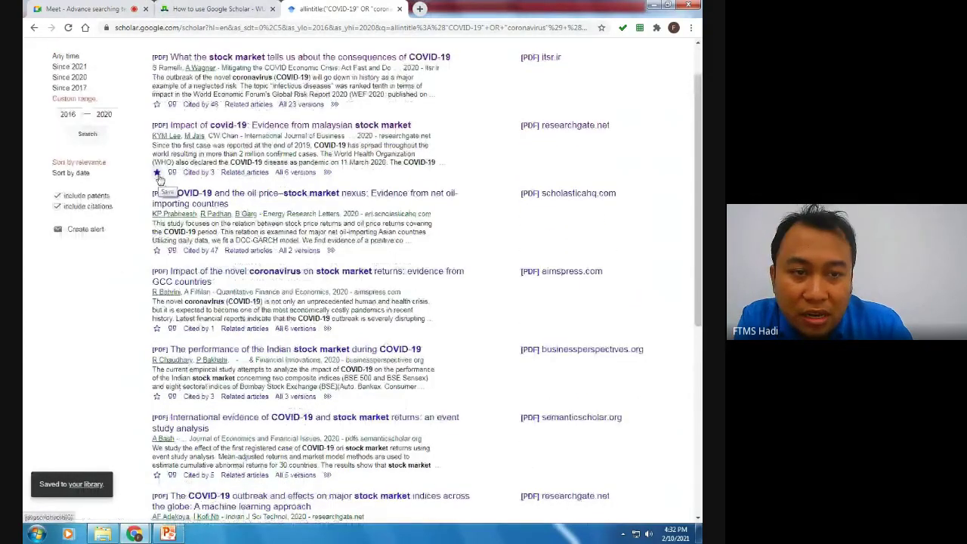
scroll(158, 178, up, 1)
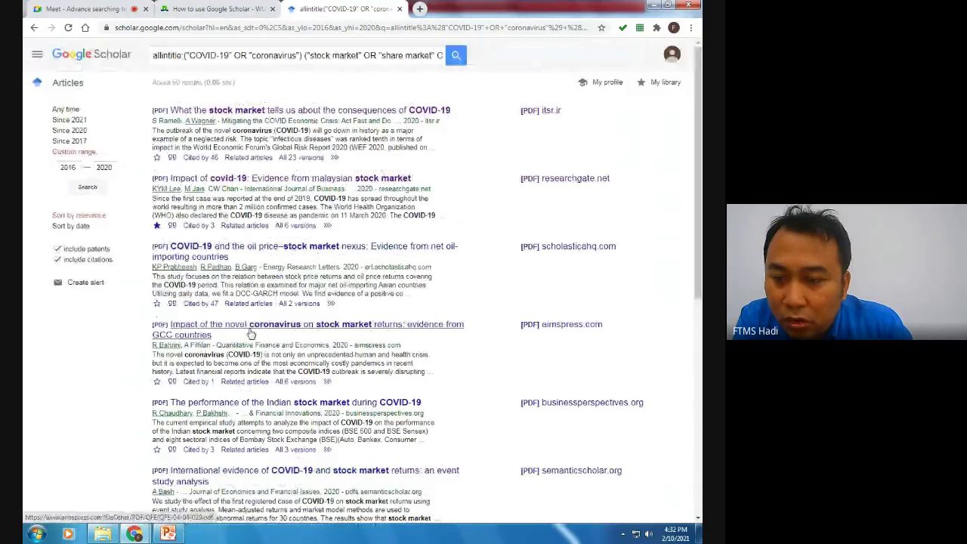
scroll(252, 333, down, 2)
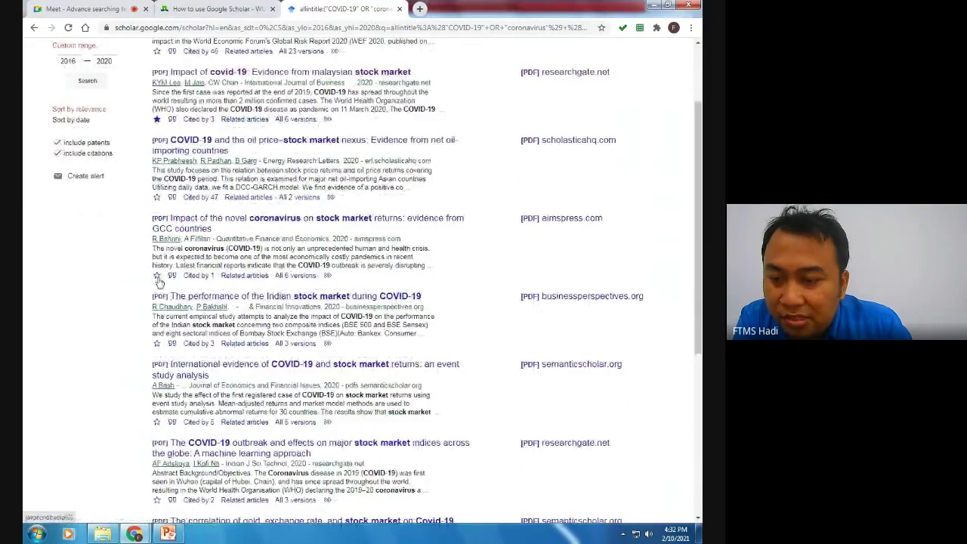
click(156, 275)
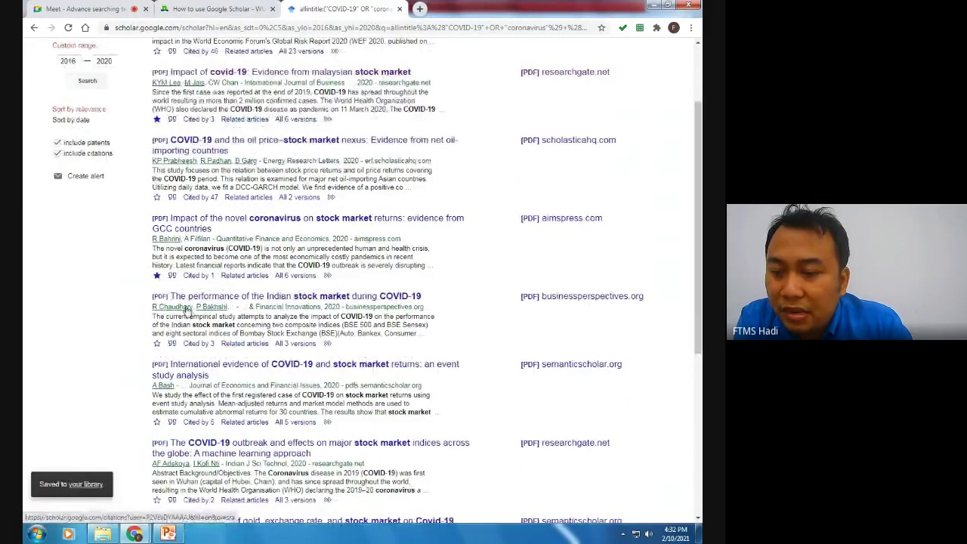
Step: Save the gold and exchange rate correlation article and the Japanese industries article to the library
scroll(187, 312, down, 1)
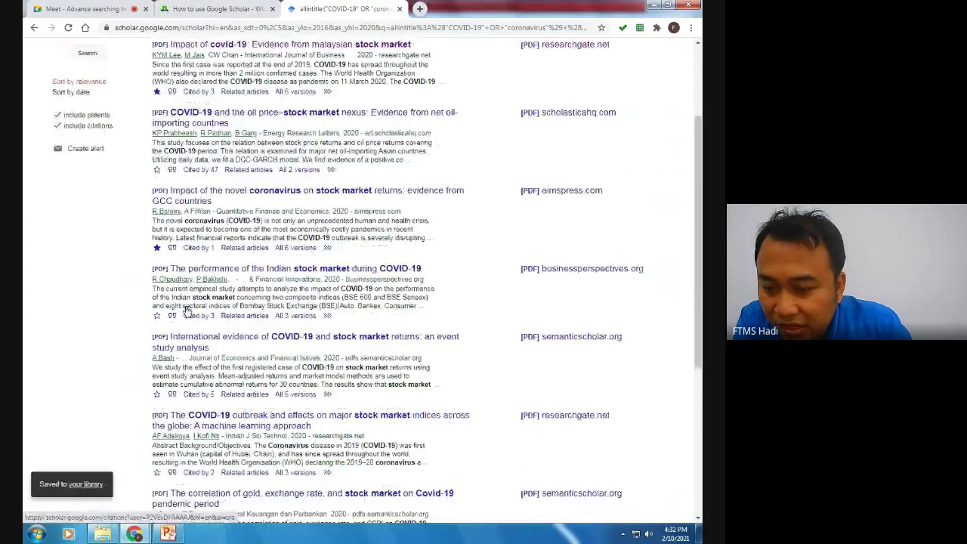
scroll(186, 310, down, 3)
scroll(186, 312, down, 1)
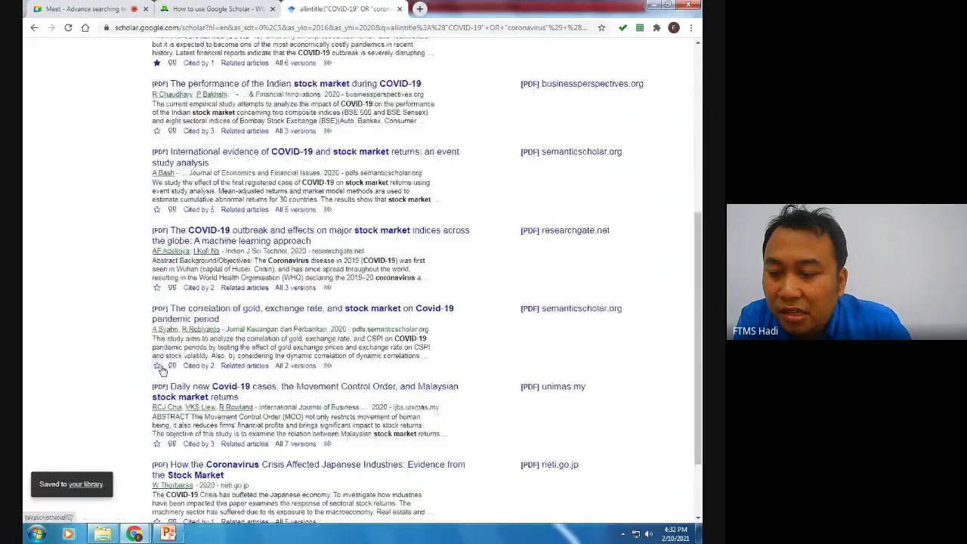
scroll(161, 369, down, 3)
click(156, 427)
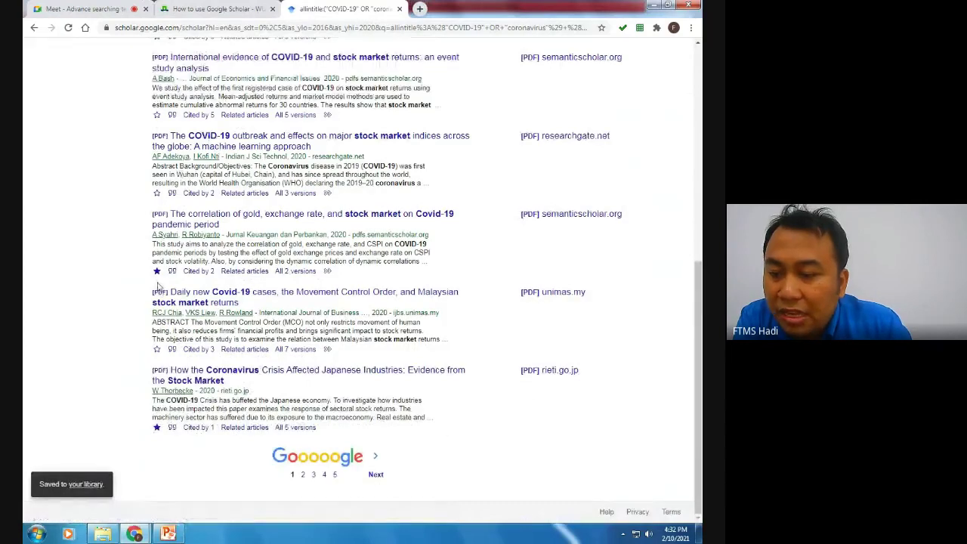
scroll(158, 286, up, 3)
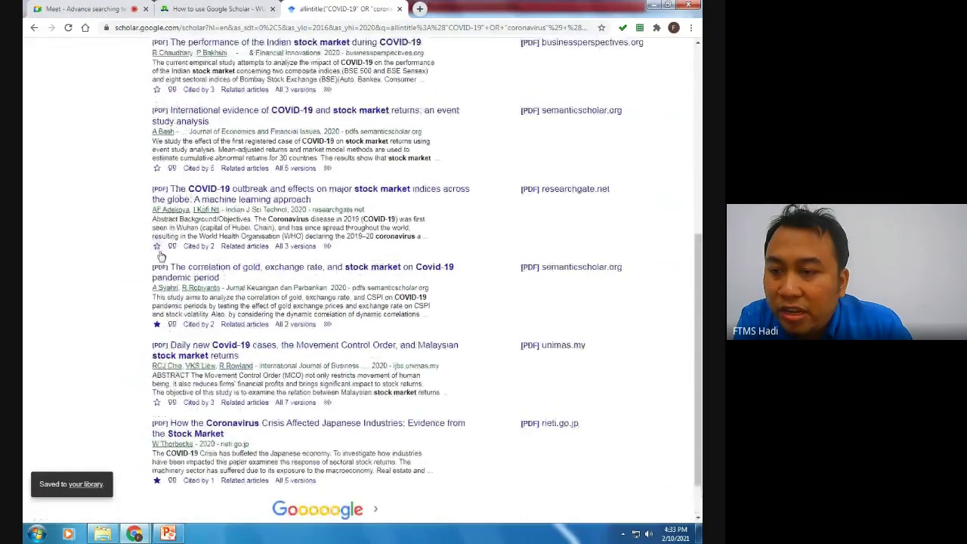
scroll(163, 222, up, 3)
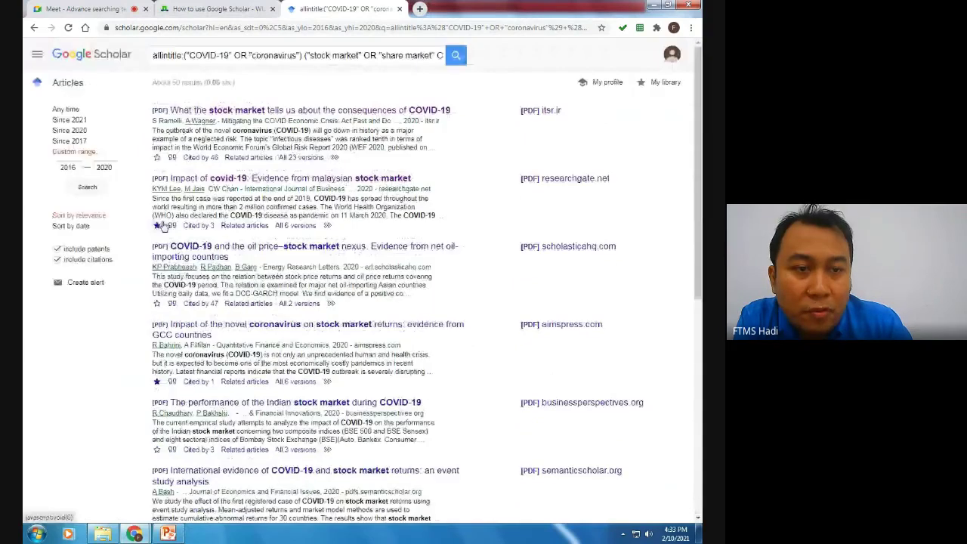
Step: Open My library, select all four saved articles, and export them as CSV
click(663, 85)
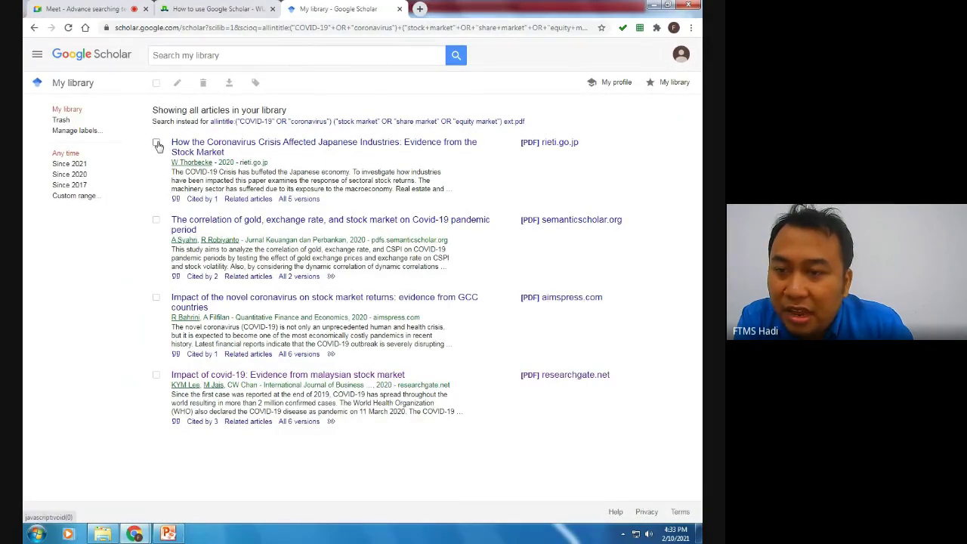
click(675, 83)
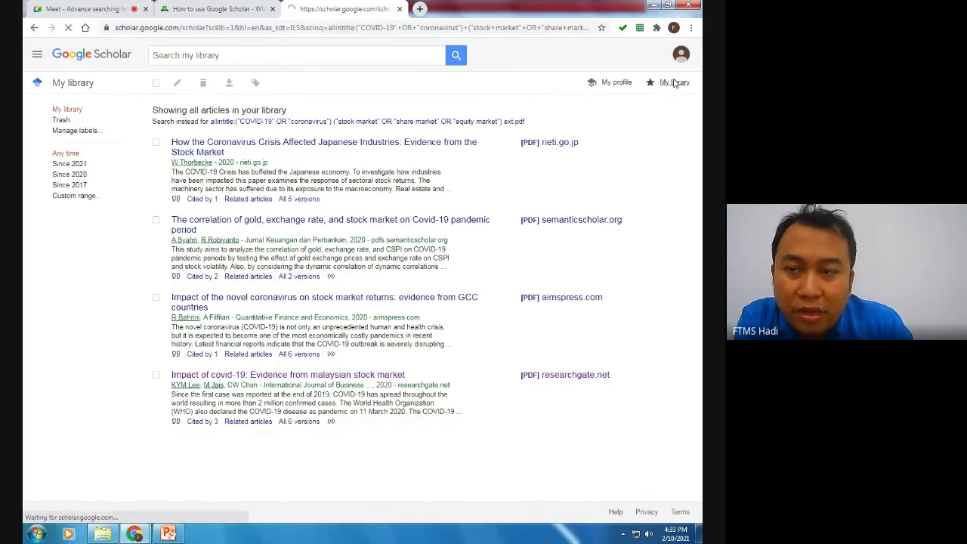
click(156, 144)
click(155, 219)
click(156, 298)
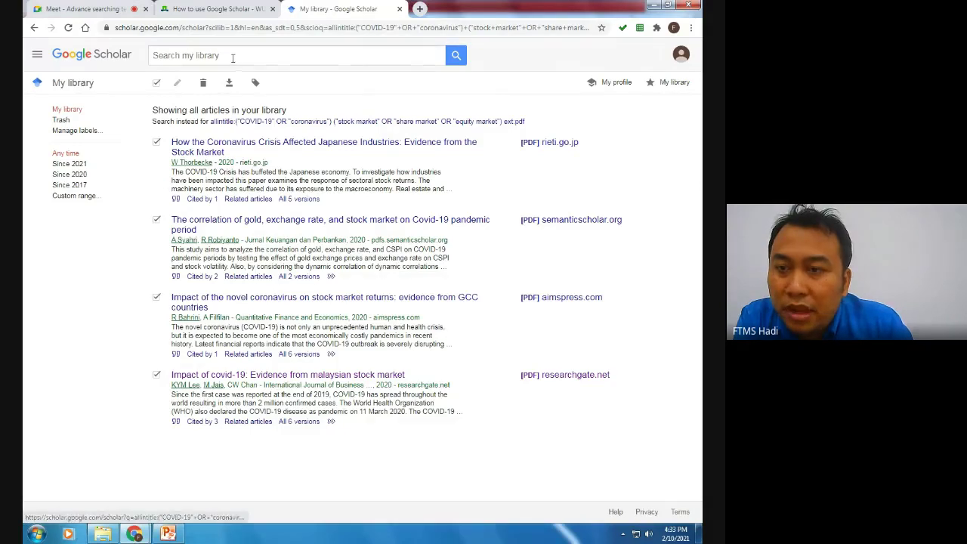
click(231, 84)
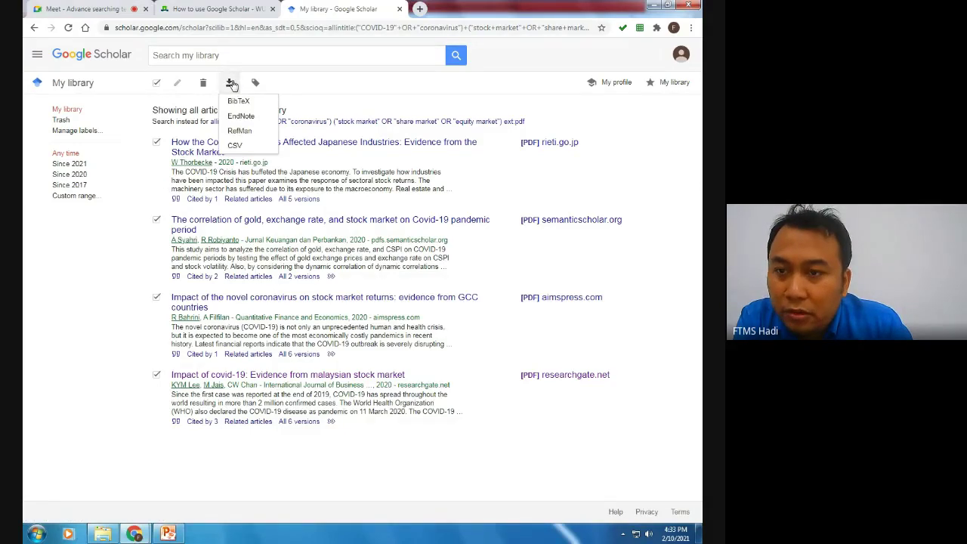
click(236, 147)
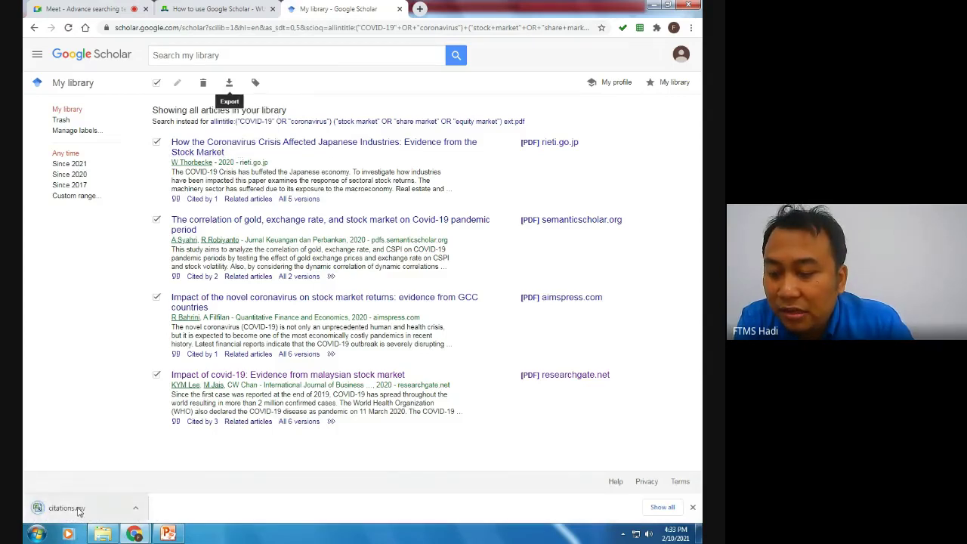
Step: Open the downloaded citations.csv in Excel, widen the Authors through Number columns, and select the Publisher column
click(79, 508)
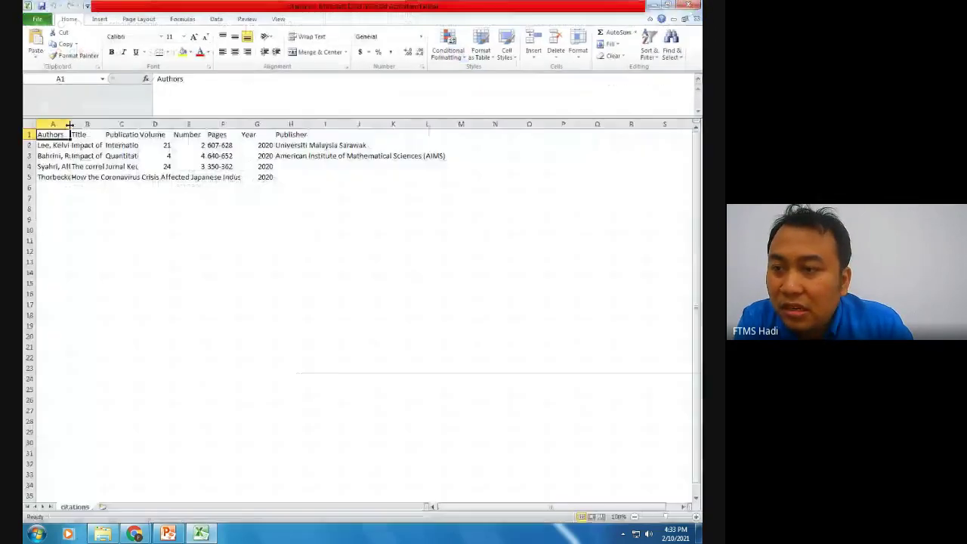
drag(70, 123, 347, 124)
click(432, 124)
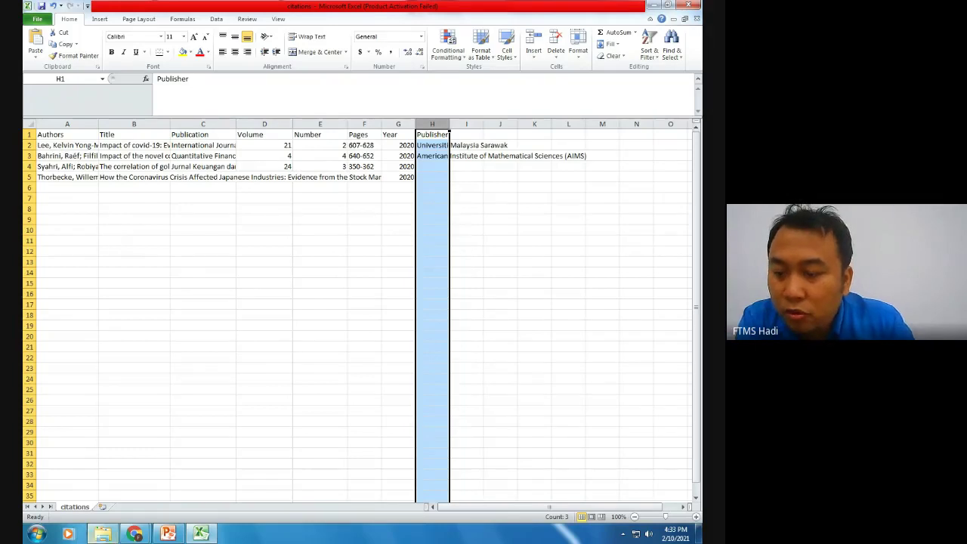
Step: Examine the file types offered when saving the citations file under a new format, such as Excel 97-2003 Workbook, without saving
click(38, 19)
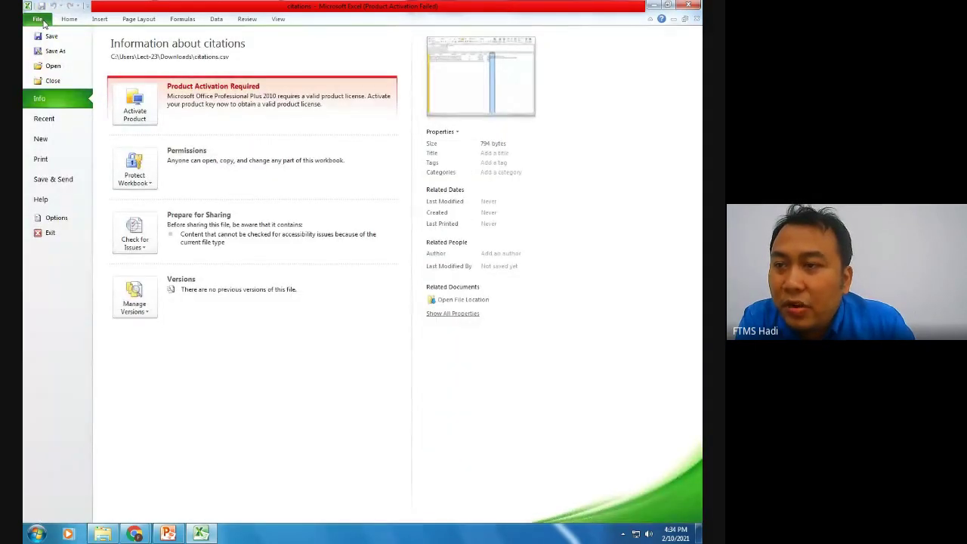
click(56, 50)
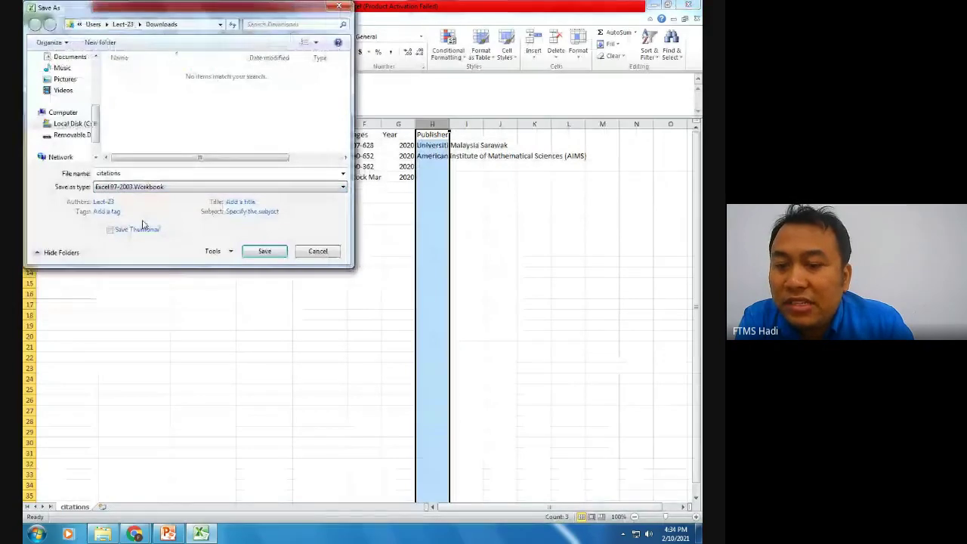
click(327, 253)
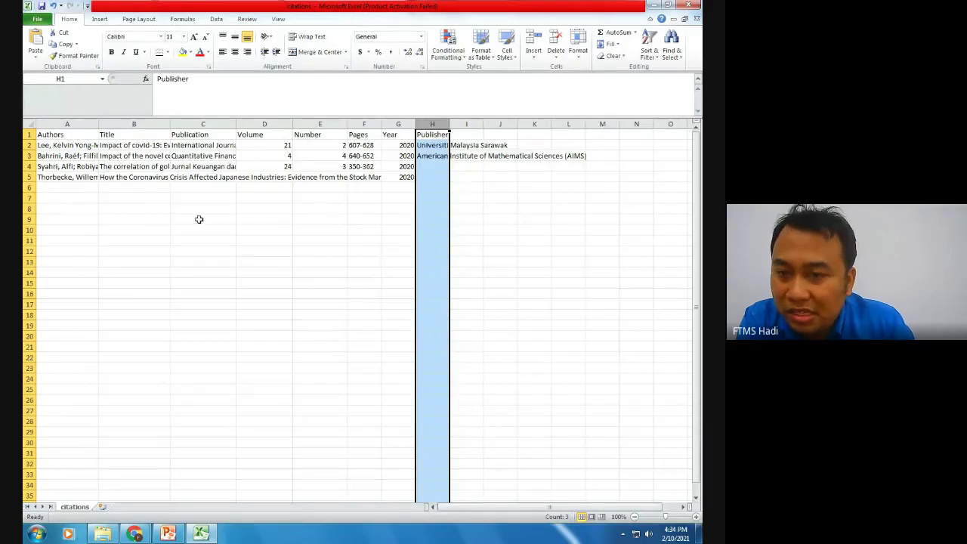
click(37, 19)
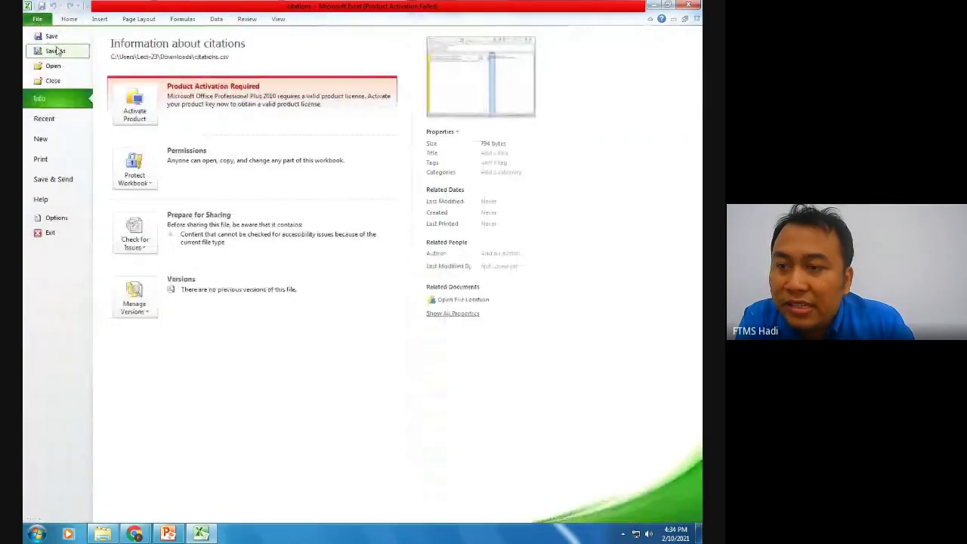
click(54, 48)
click(197, 188)
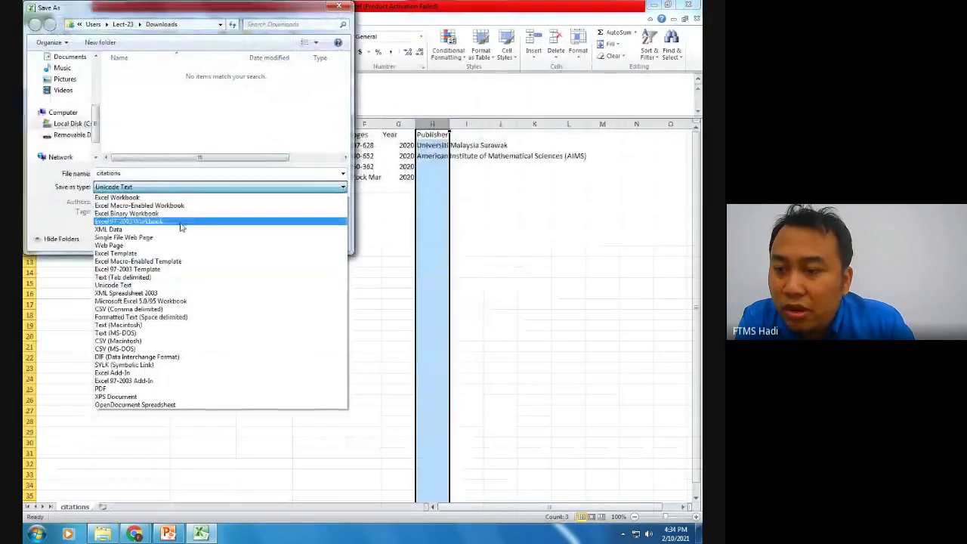
click(68, 321)
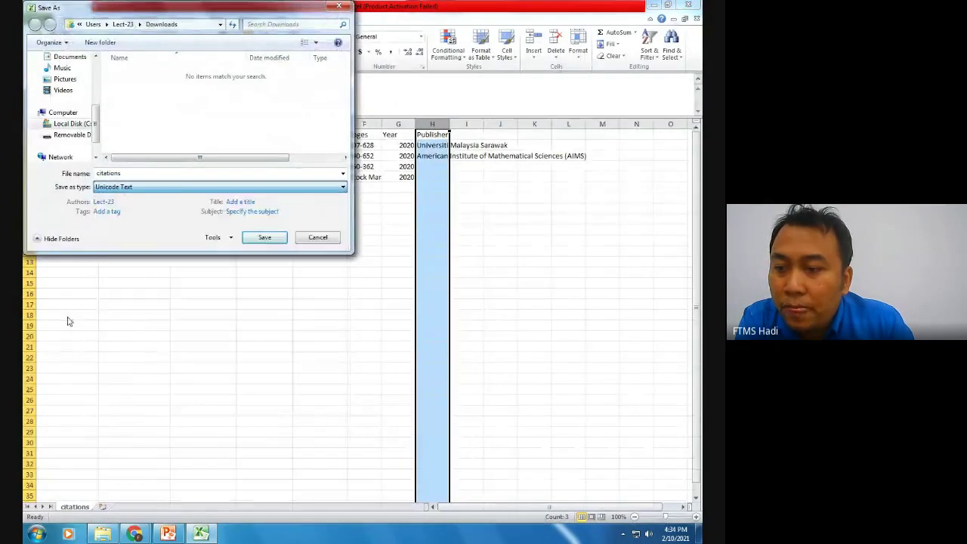
click(322, 238)
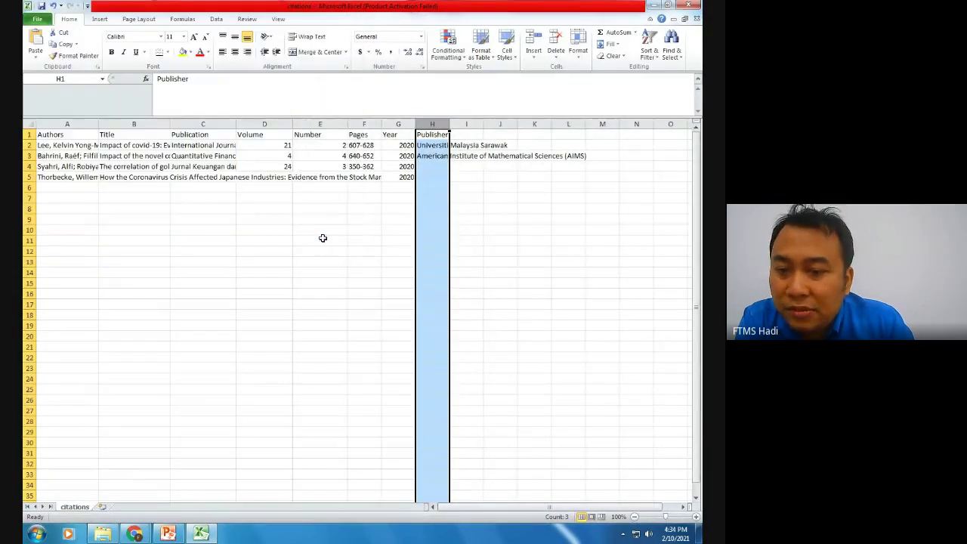
Step: Switch to the Google Scholar library in Chrome, move all four saved articles to the trash, and return to the Scholar home page
click(252, 243)
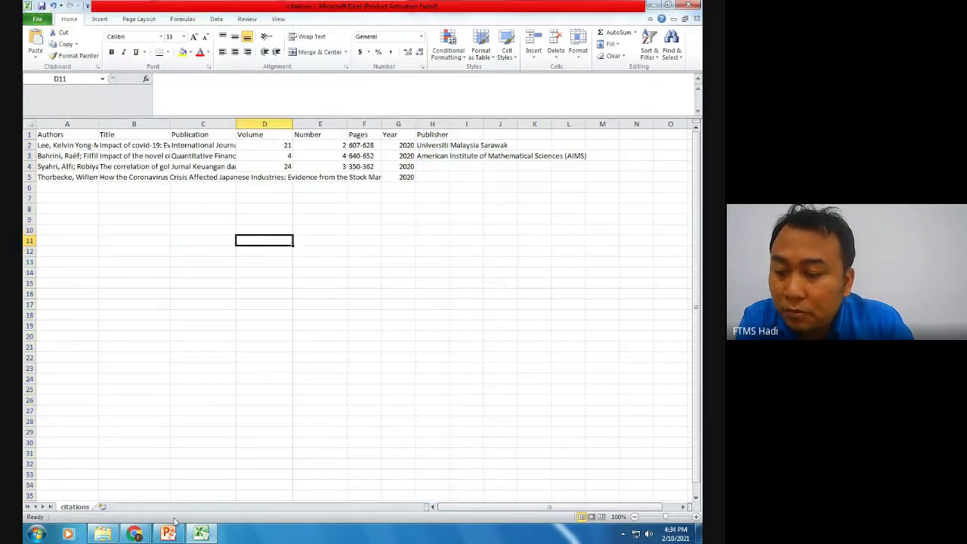
mouse_move(134, 534)
click(118, 476)
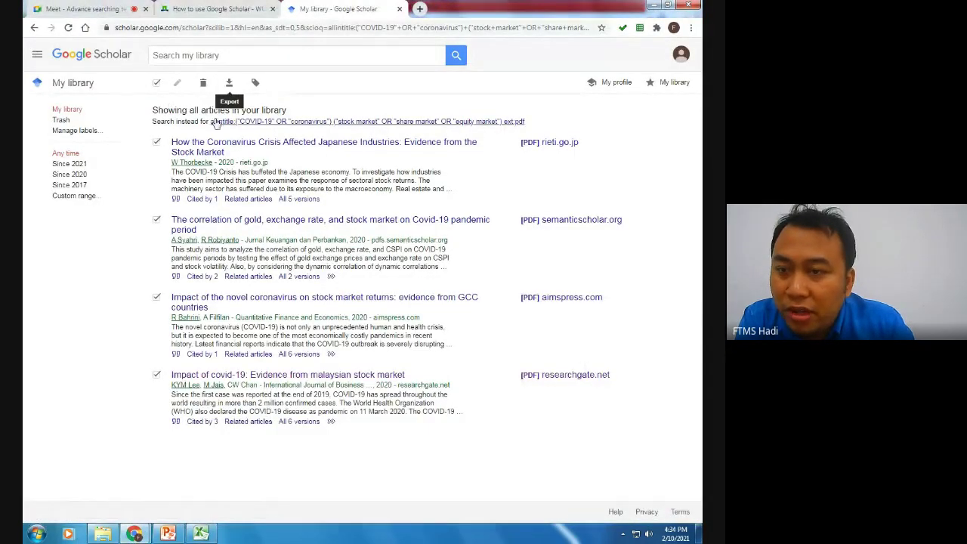
click(203, 83)
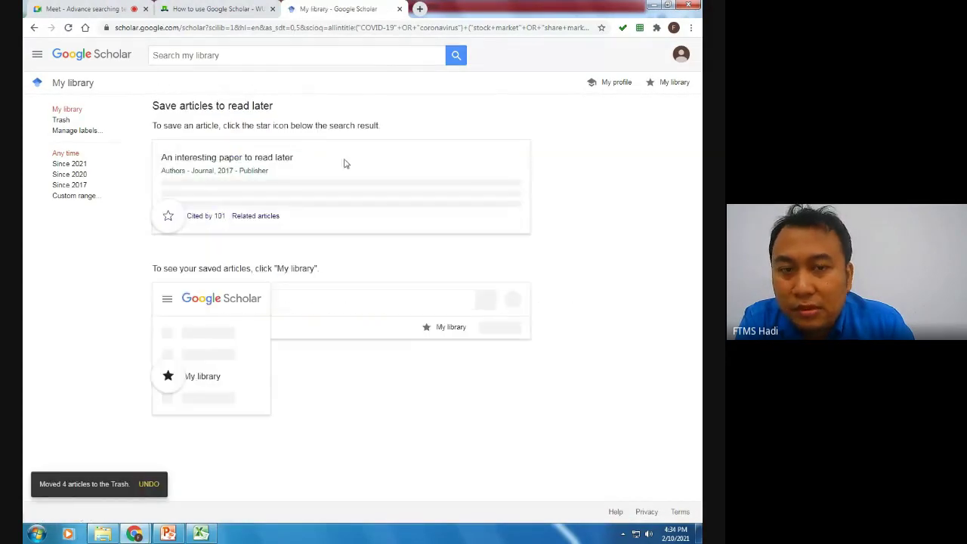
click(35, 28)
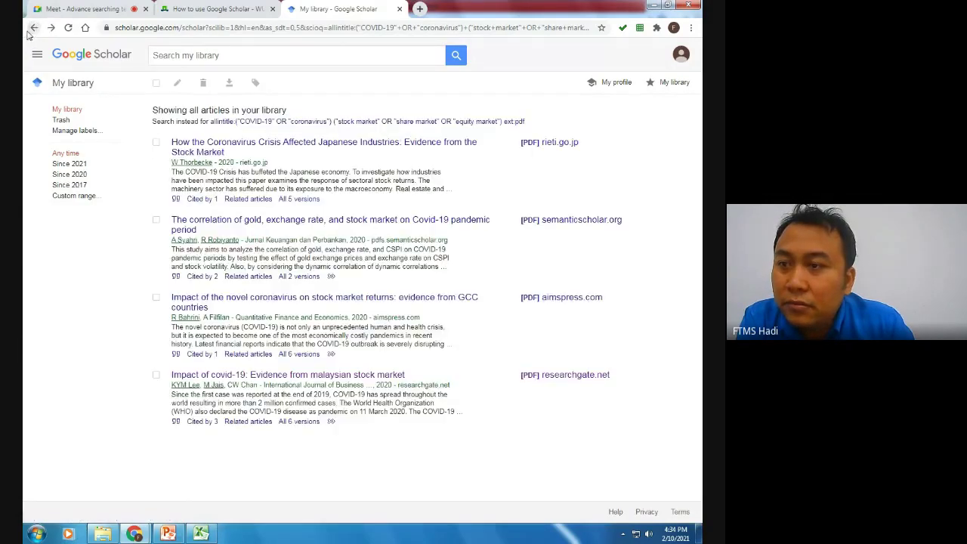
click(70, 58)
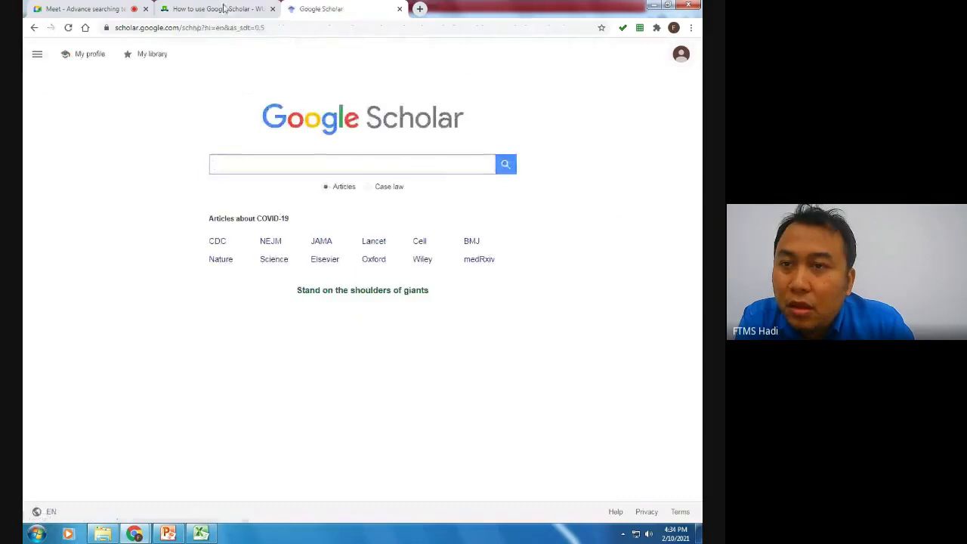
Step: Switch to the Google Meet call and check the meeting chat for participants' messages, closing the chat when done
click(94, 8)
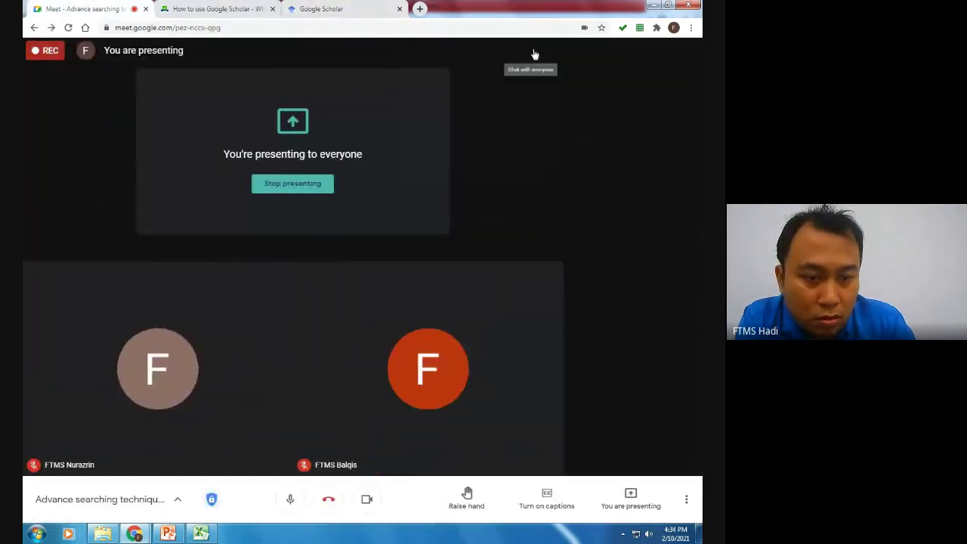
click(532, 51)
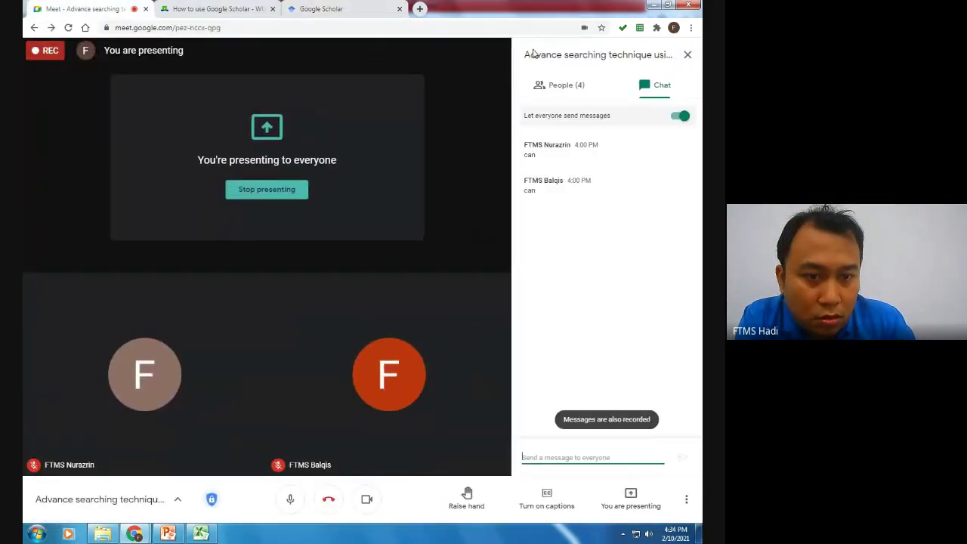
click(687, 54)
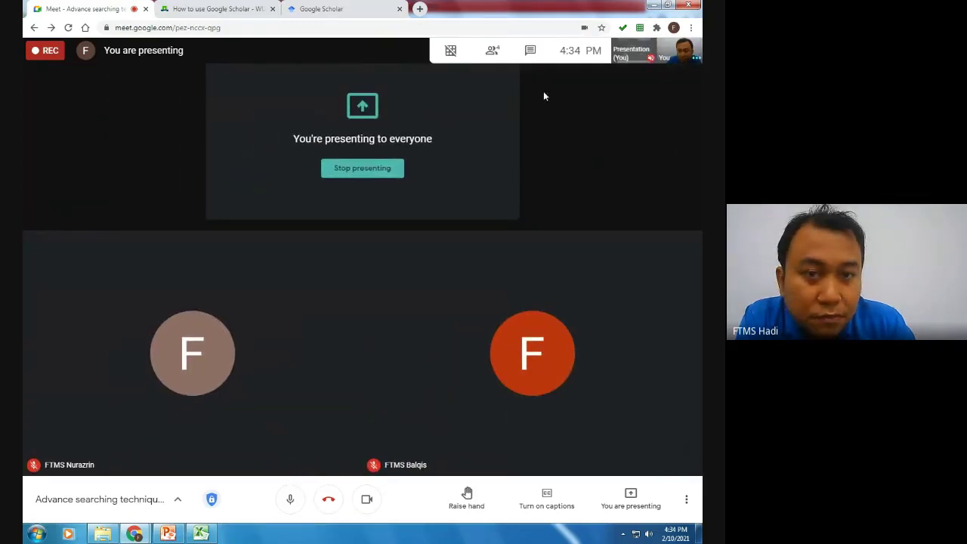
click(646, 504)
click(646, 504)
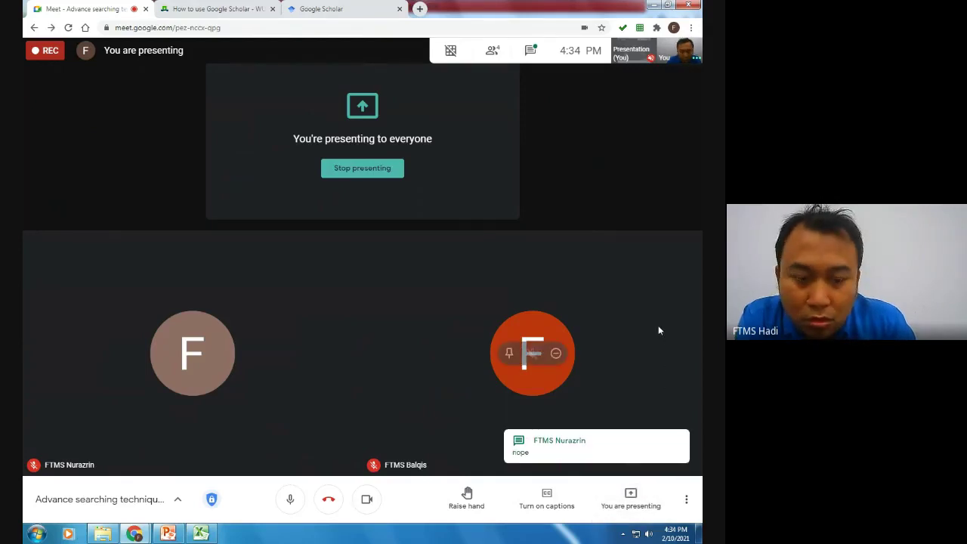